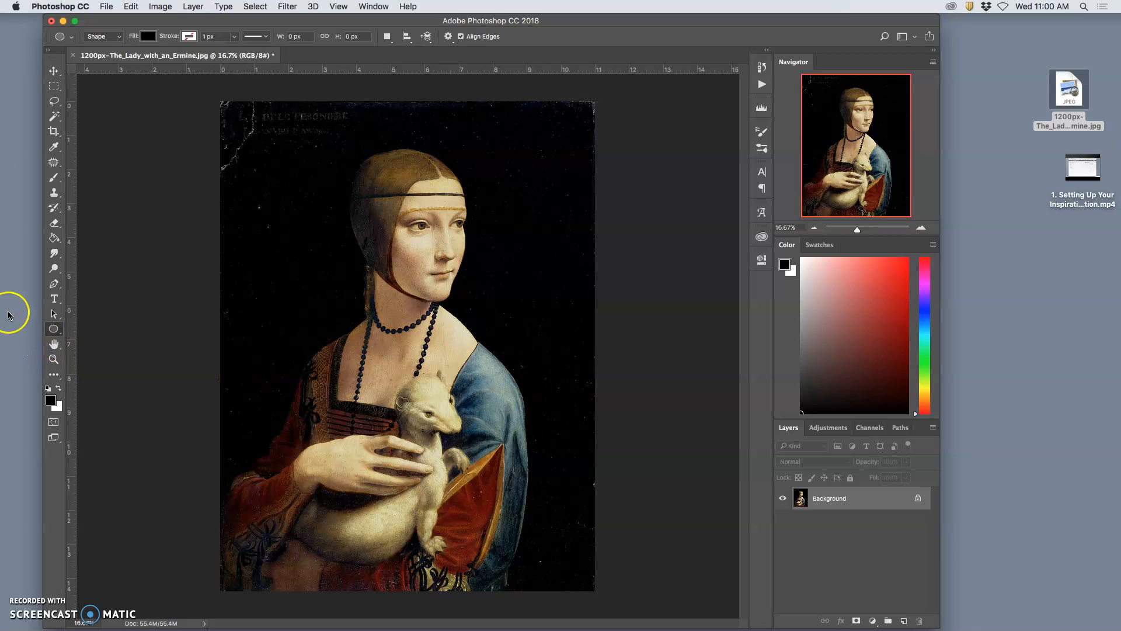
# Draw a black three-sided polygon over the background beside the lady's head, and undo it
pyautogui.click(52, 331)
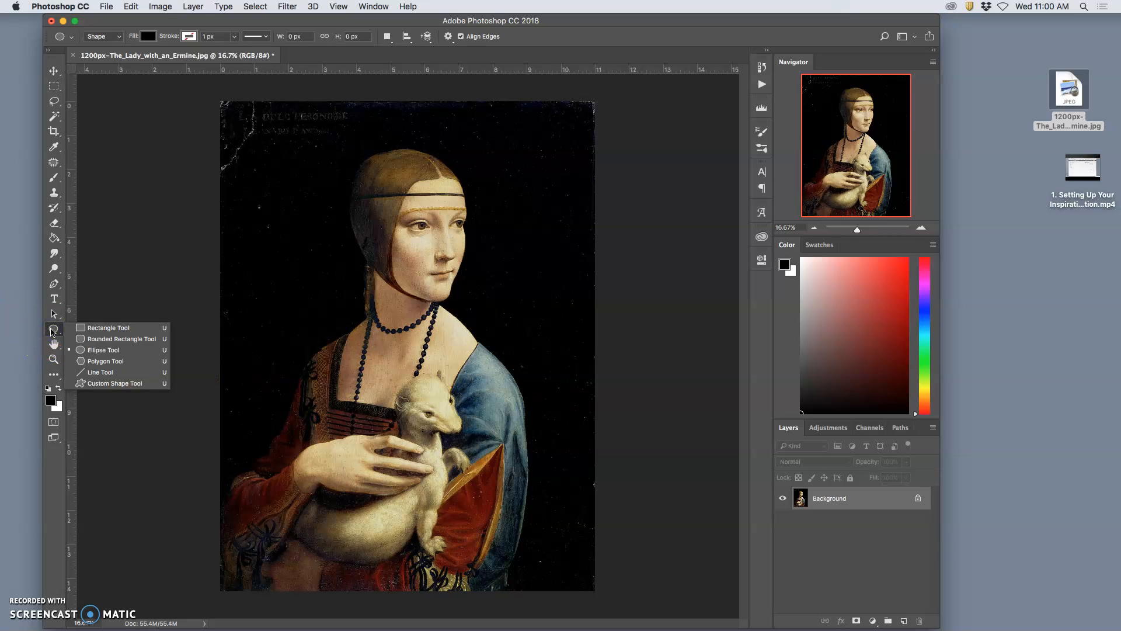
pyautogui.click(101, 365)
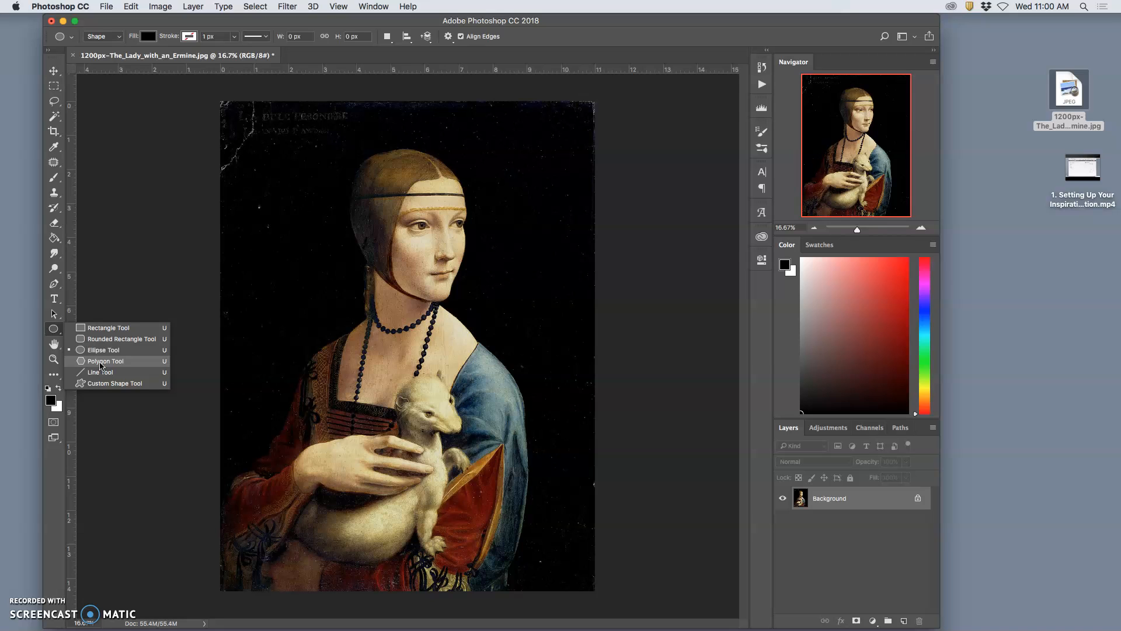
pyautogui.click(100, 362)
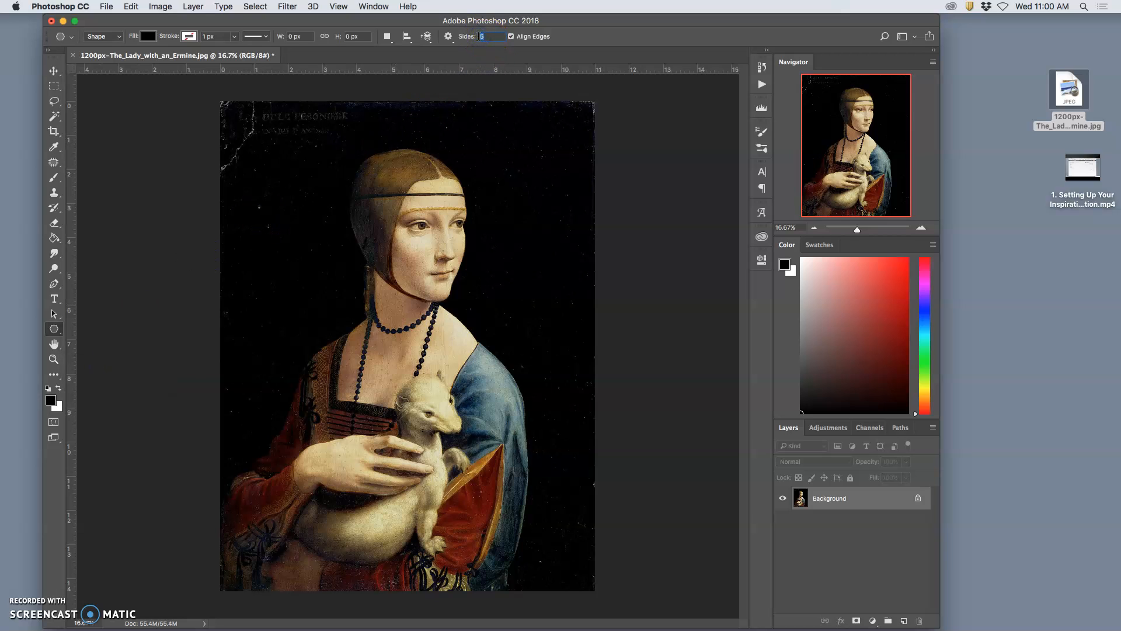
pyautogui.moveTo(498, 160); pyautogui.dragTo(560, 275)
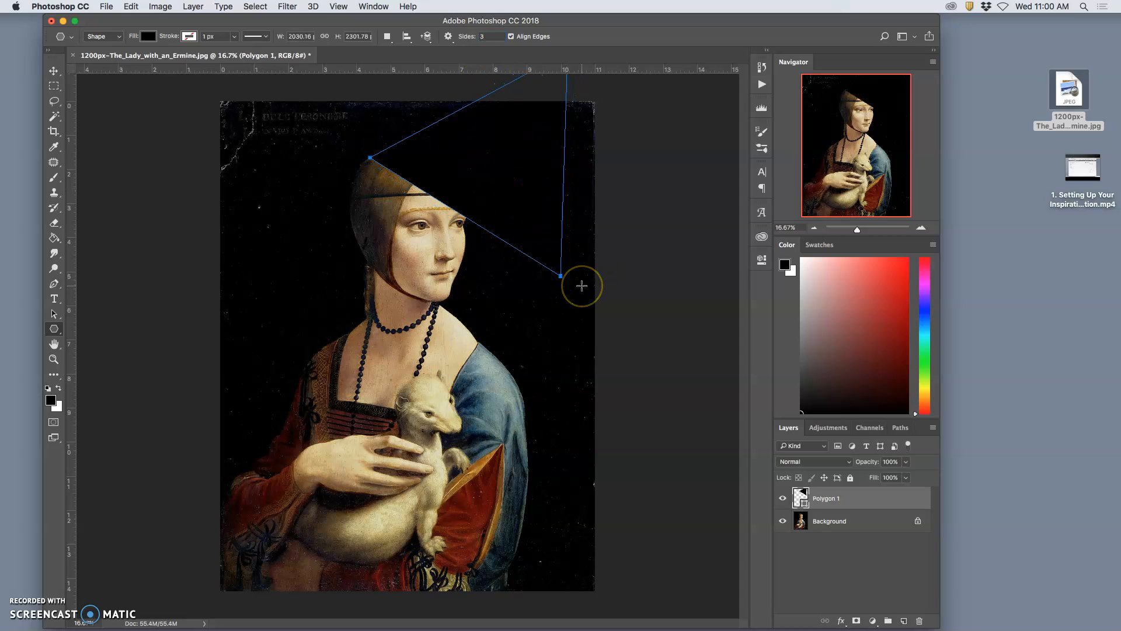
pyautogui.press('super+z')
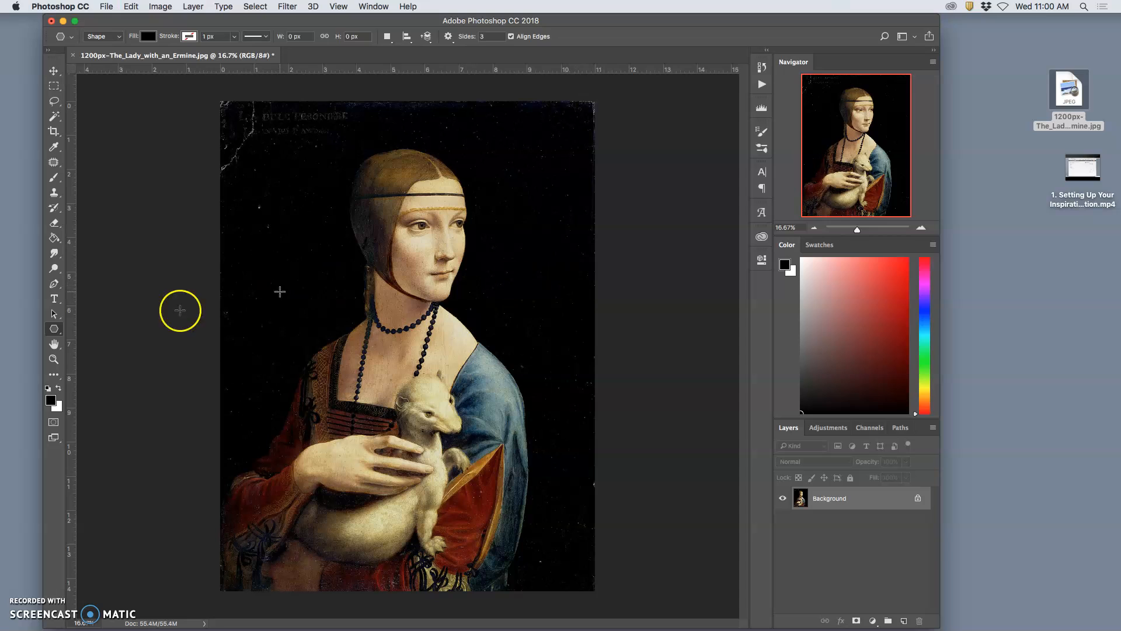
# Draw a custom shape from the end of the shape library, about 834 × 725 px, on the dark background beside the face, and undo it
pyautogui.moveTo(55, 334); pyautogui.dragTo(106, 389)
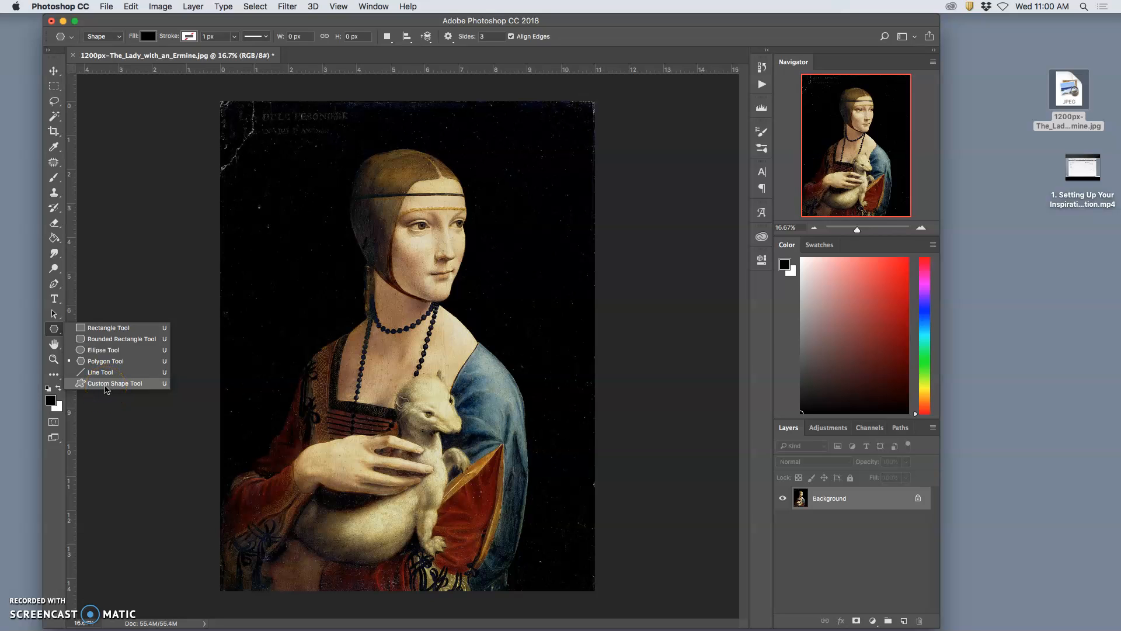
pyautogui.click(106, 384)
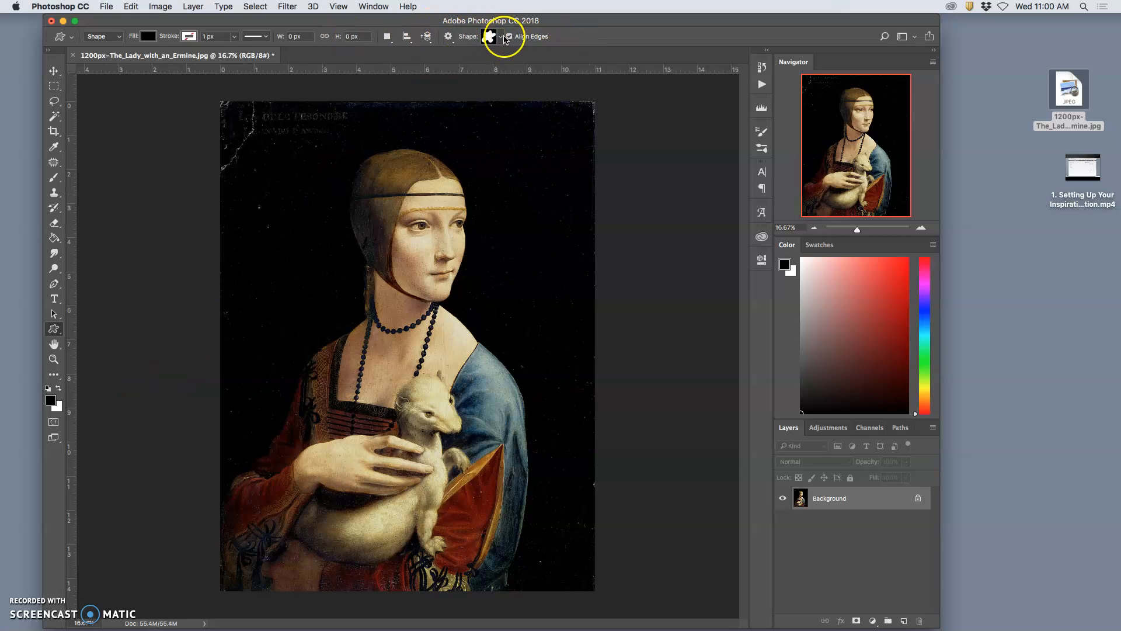
pyautogui.click(500, 39)
pyautogui.moveTo(536, 75); pyautogui.dragTo(539, 110)
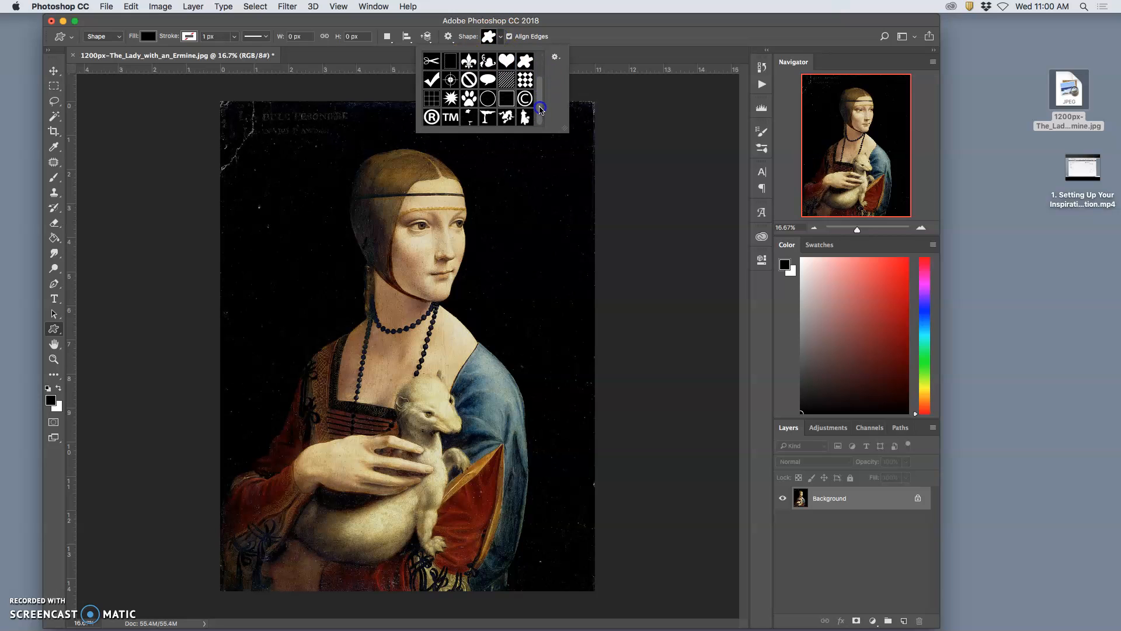
pyautogui.click(508, 119)
pyautogui.moveTo(484, 192); pyautogui.dragTo(566, 260)
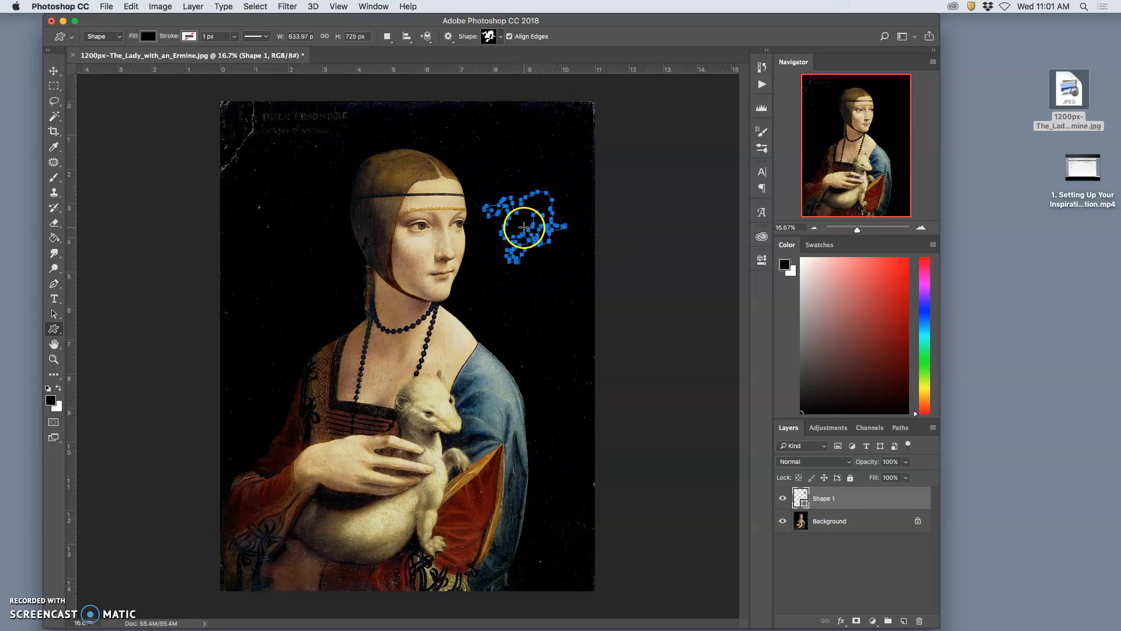
pyautogui.press('super+z')
# Draw a black heart custom shape about 700 × 702 px over the lady's face
pyautogui.click(500, 37)
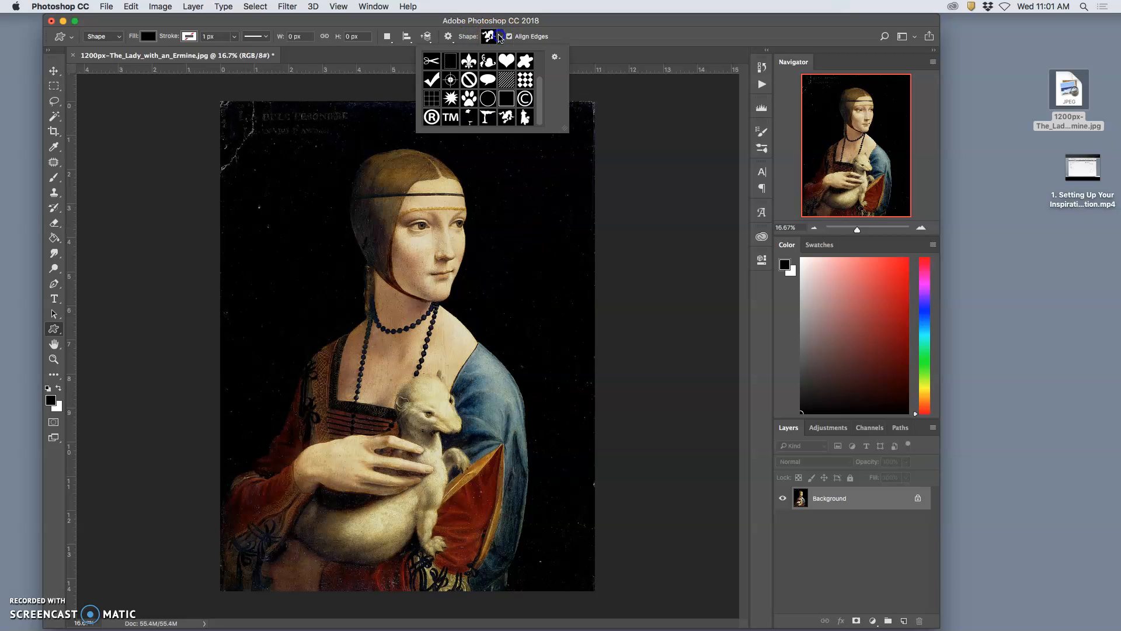
pyautogui.scroll(2, 513, 89)
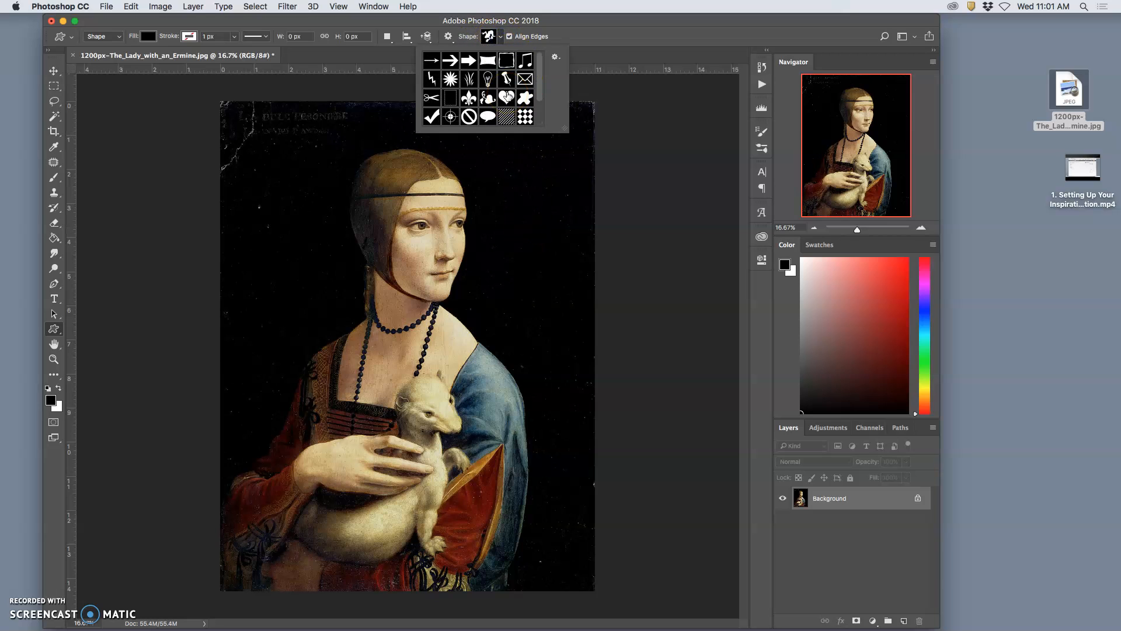
pyautogui.click(506, 97)
pyautogui.click(411, 195)
pyautogui.moveTo(389, 193); pyautogui.dragTo(458, 261)
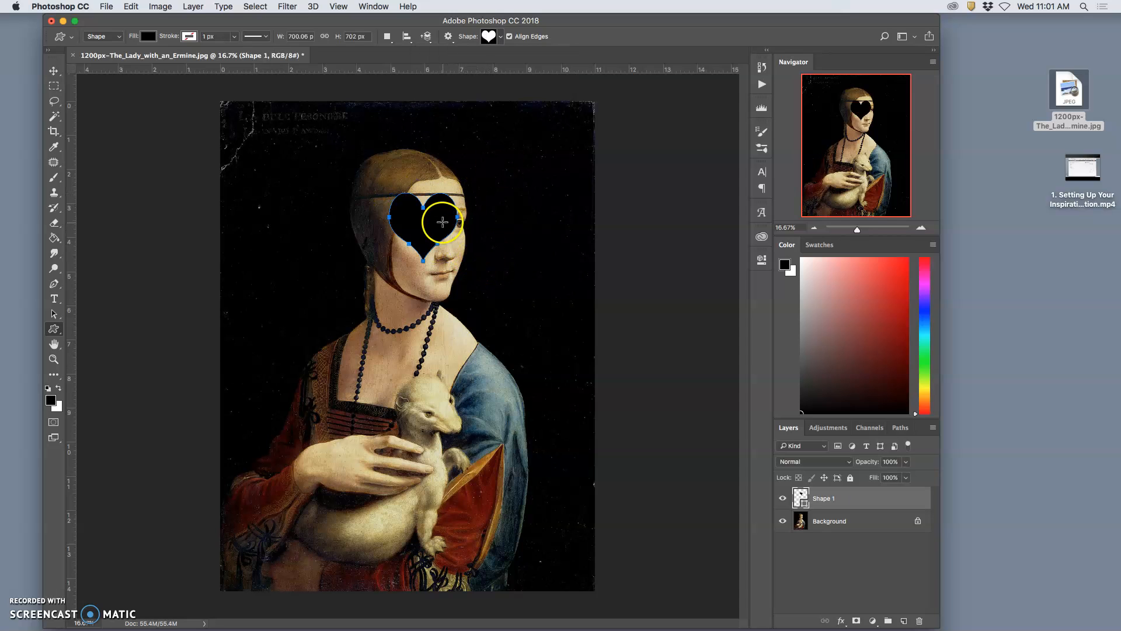
# Examine the heart's edge at up to 800% magnification to compare the vector outline with the pixels around it
pyautogui.press('super+plus')
pyautogui.press('super+plus')
pyautogui.press('super+plus')
pyautogui.press('super+plus')
pyautogui.press('super+plus')
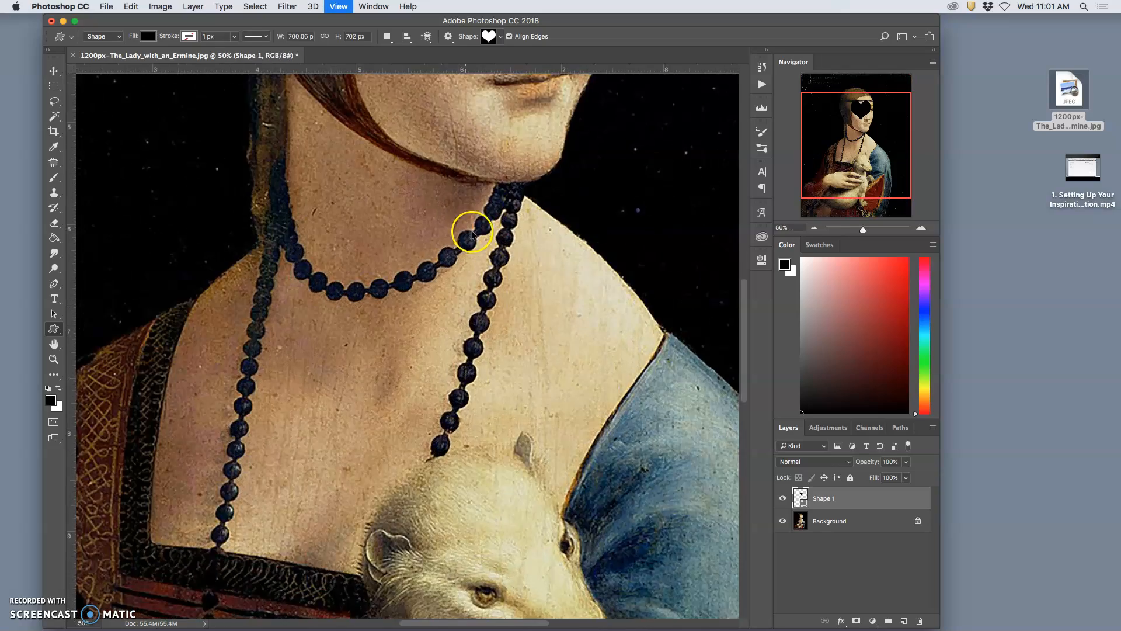
pyautogui.scroll(20, 477, 232)
pyautogui.scroll(-12, 475, 233)
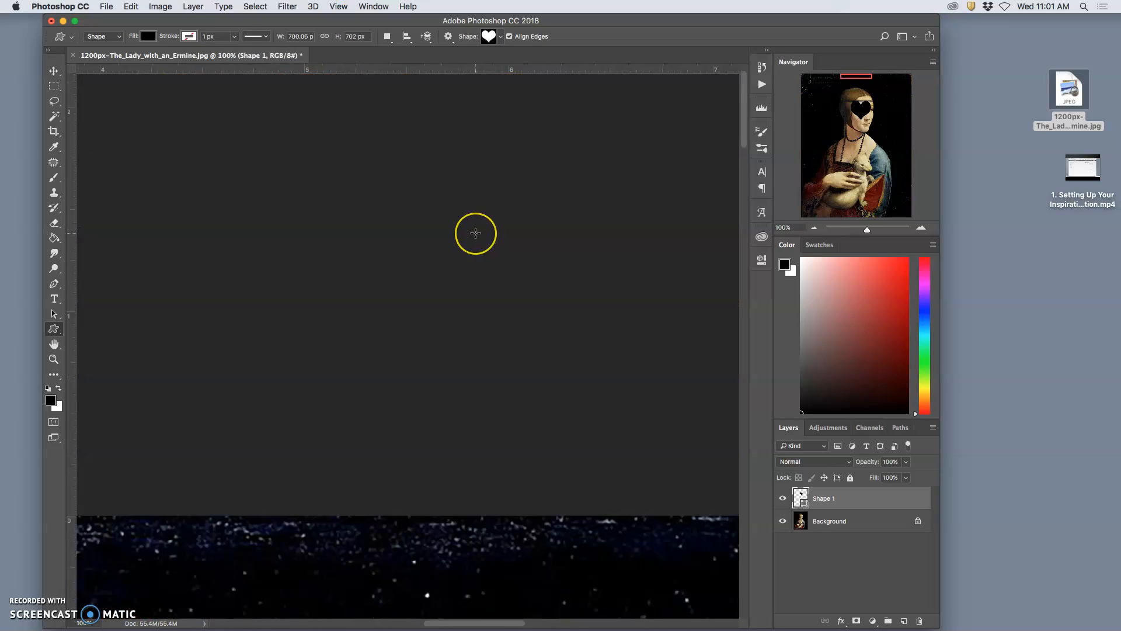
pyautogui.scroll(-5, 485, 237)
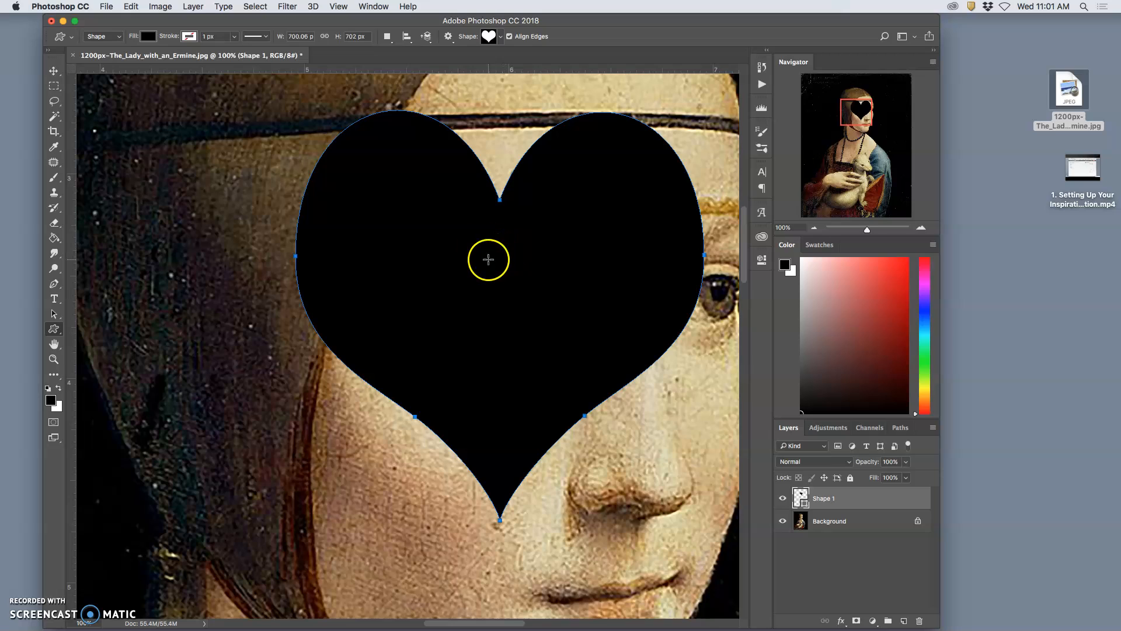
pyautogui.press('super+plus')
pyautogui.press('super+plus')
pyautogui.press('super+plus')
pyautogui.press('super+plus')
pyautogui.press('super+plus')
pyautogui.press('super+plus')
pyautogui.scroll(-10, 468, 304)
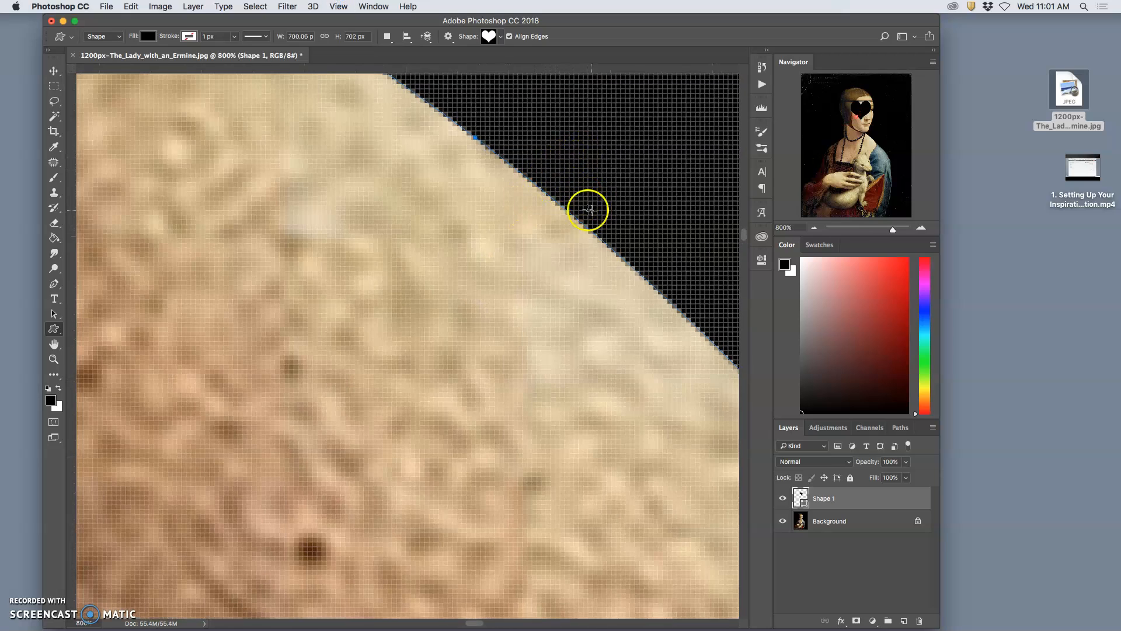
pyautogui.press('super+plus')
pyautogui.press('super+minus')
pyautogui.press('super+minus')
pyautogui.press('super+minus')
pyautogui.press('super+minus')
pyautogui.press('super+minus')
pyautogui.press('super+minus')
pyautogui.press('super+minus')
pyautogui.press('super+minus')
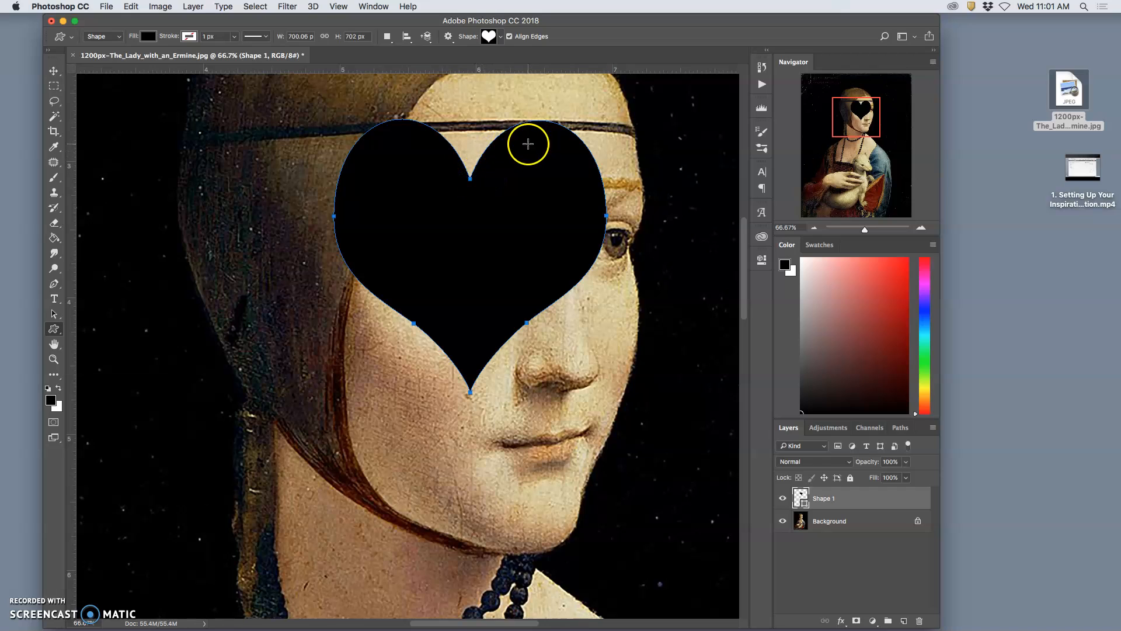
# Move the whole heart path slightly up and to the left on the face
pyautogui.click(54, 316)
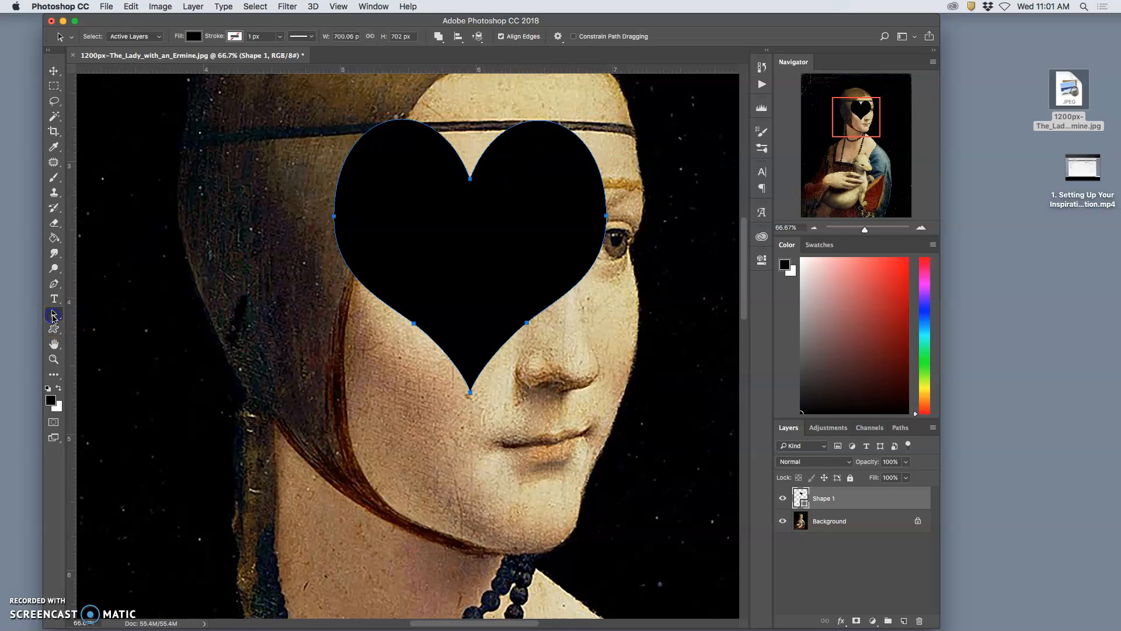
pyautogui.moveTo(57, 316); pyautogui.dragTo(95, 323)
pyautogui.moveTo(469, 174)
pyautogui.mouseDown()
pyautogui.moveTo(466, 140)
pyautogui.moveTo(465, 164)
pyautogui.mouseUp()
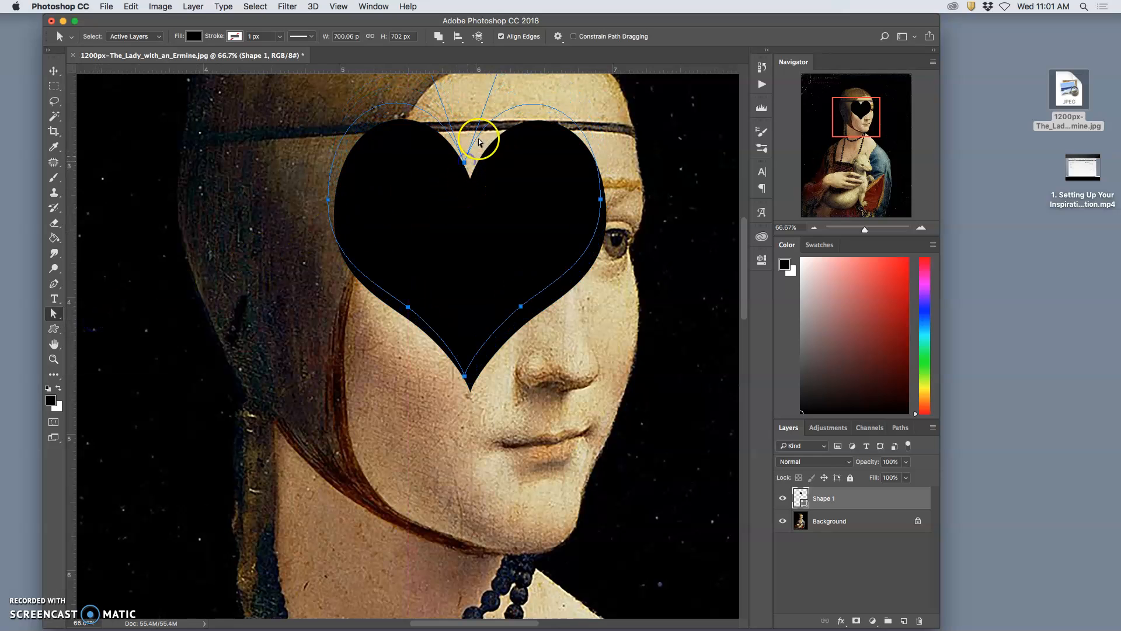
# Reshape the heart's lower-right curve by pulling its anchor point and handle outward and down, and delete the shape
pyautogui.click(521, 307)
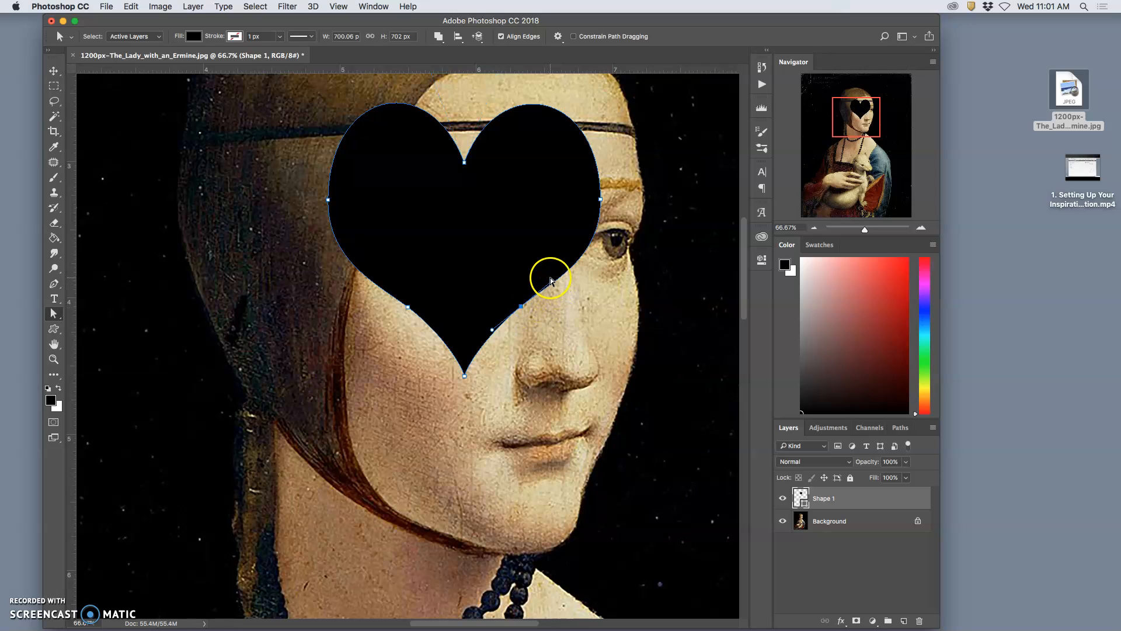
pyautogui.moveTo(552, 282); pyautogui.dragTo(643, 328)
pyautogui.moveTo(521, 307); pyautogui.dragTo(547, 372)
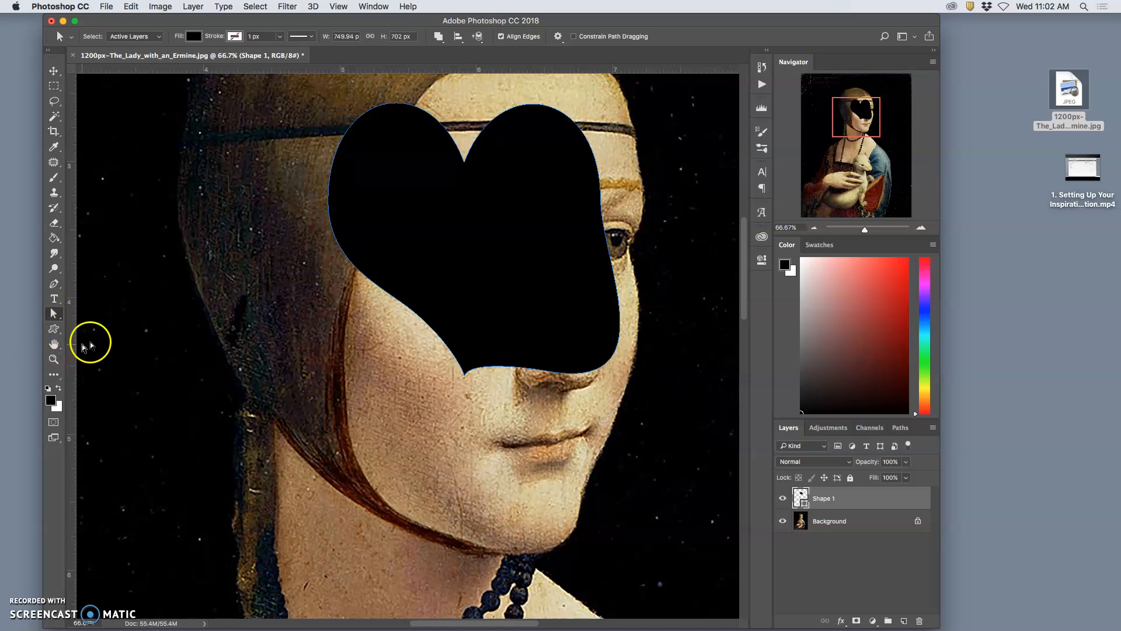
pyautogui.press('BackSpace')
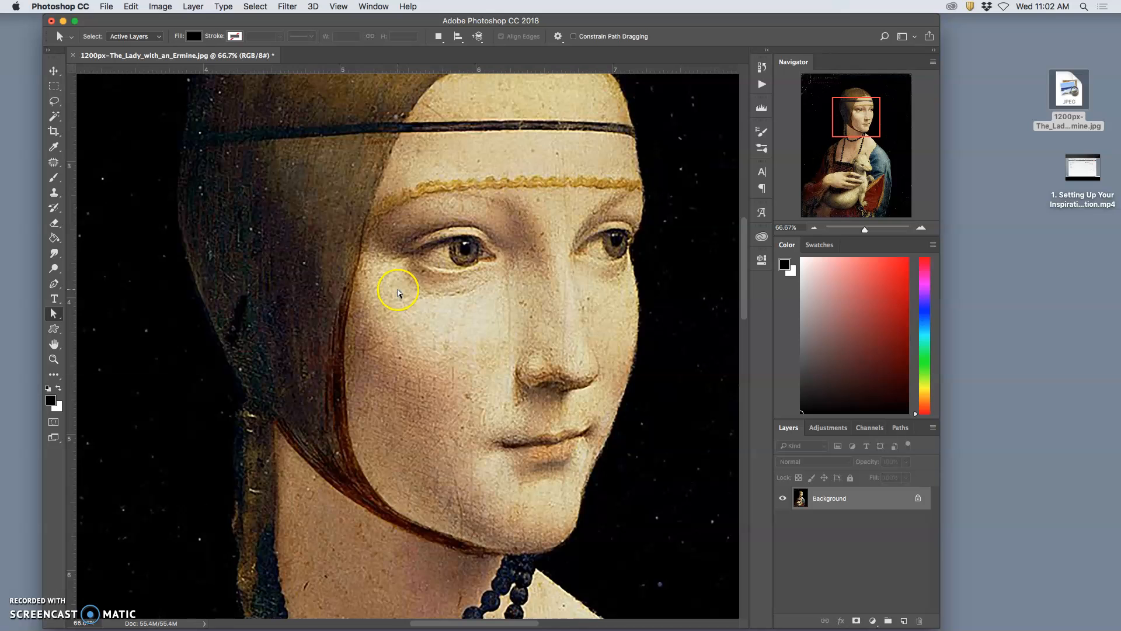
# Draw a white ellipse about 1180 × 1600 px over the lady's head with the Ellipse Tool
pyautogui.press('super+minus')
pyautogui.press('super+minus')
pyautogui.press('super+minus')
pyautogui.press('super+minus')
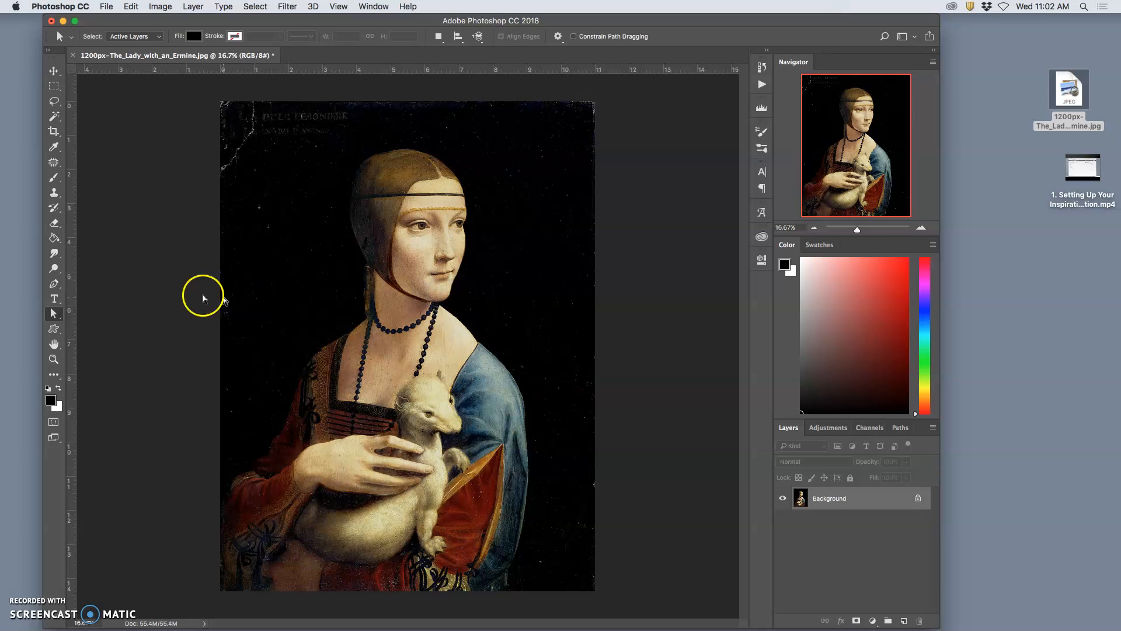
pyautogui.moveTo(54, 329); pyautogui.dragTo(90, 351)
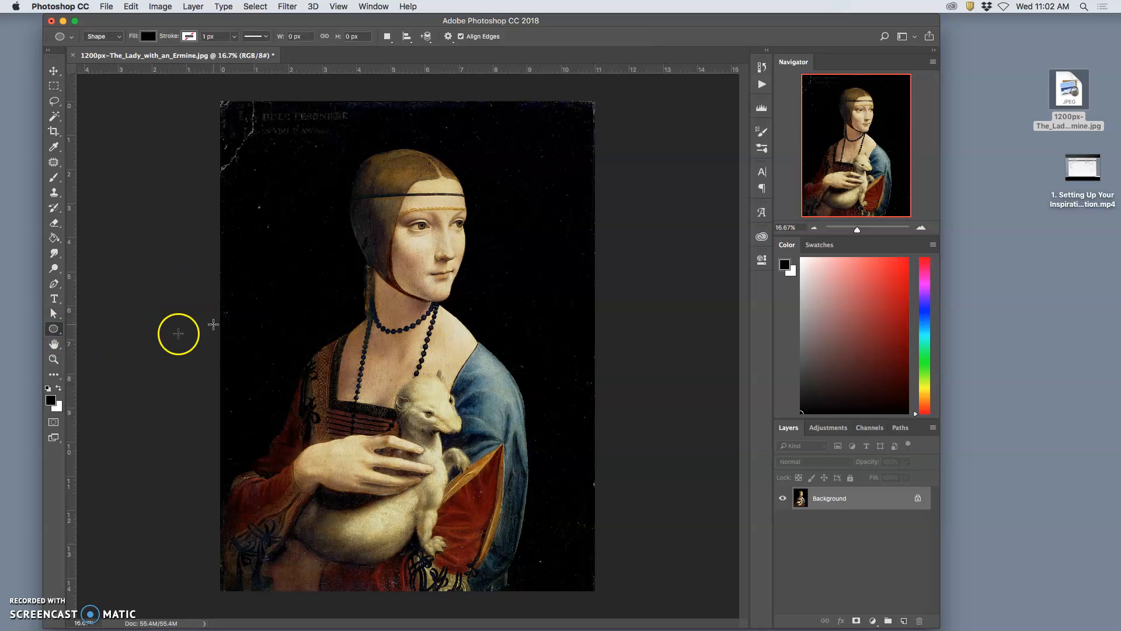
pyautogui.click(57, 388)
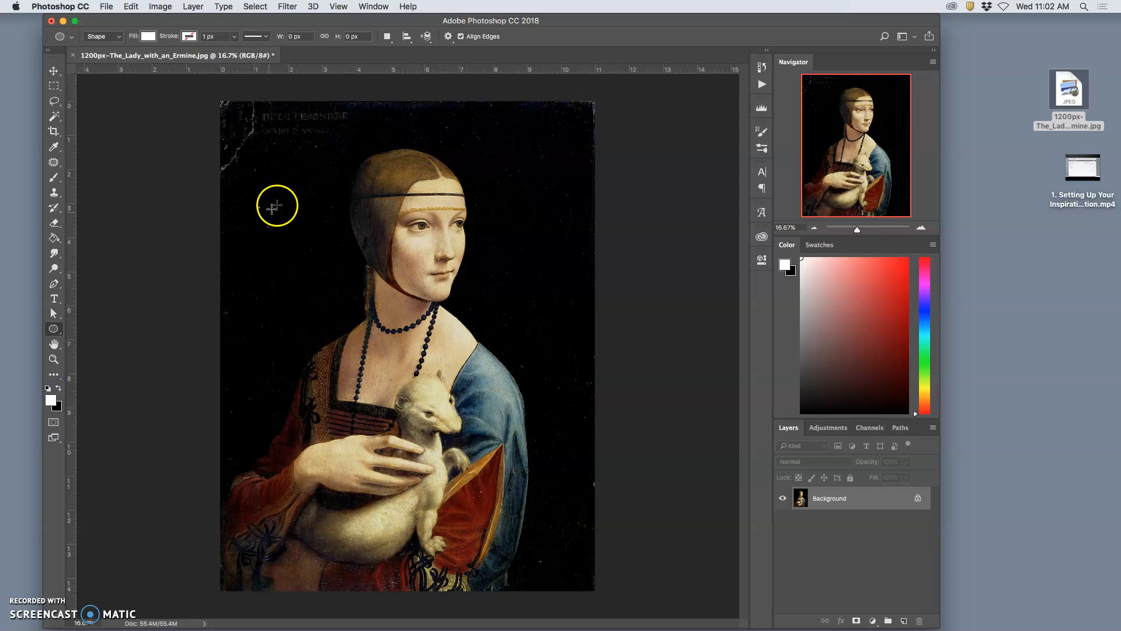
pyautogui.moveTo(359, 143); pyautogui.dragTo(476, 300)
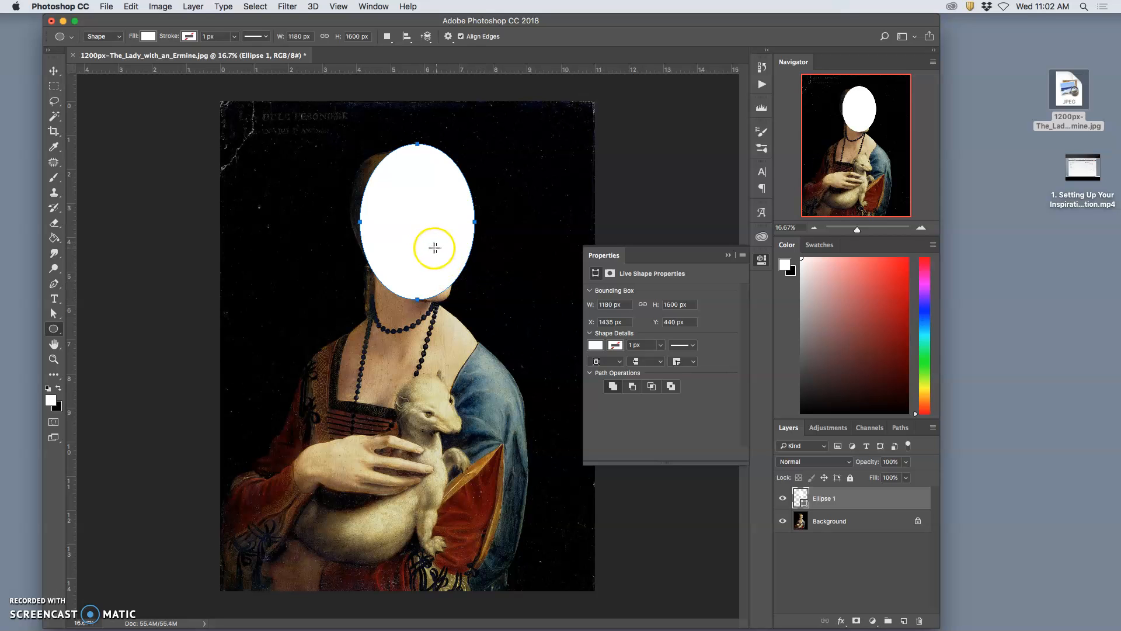
# Free-transform the ellipse, rotating it about -13° and moving it left to follow the tilt of the head
pyautogui.press('super+equal')
pyautogui.press('super+equal')
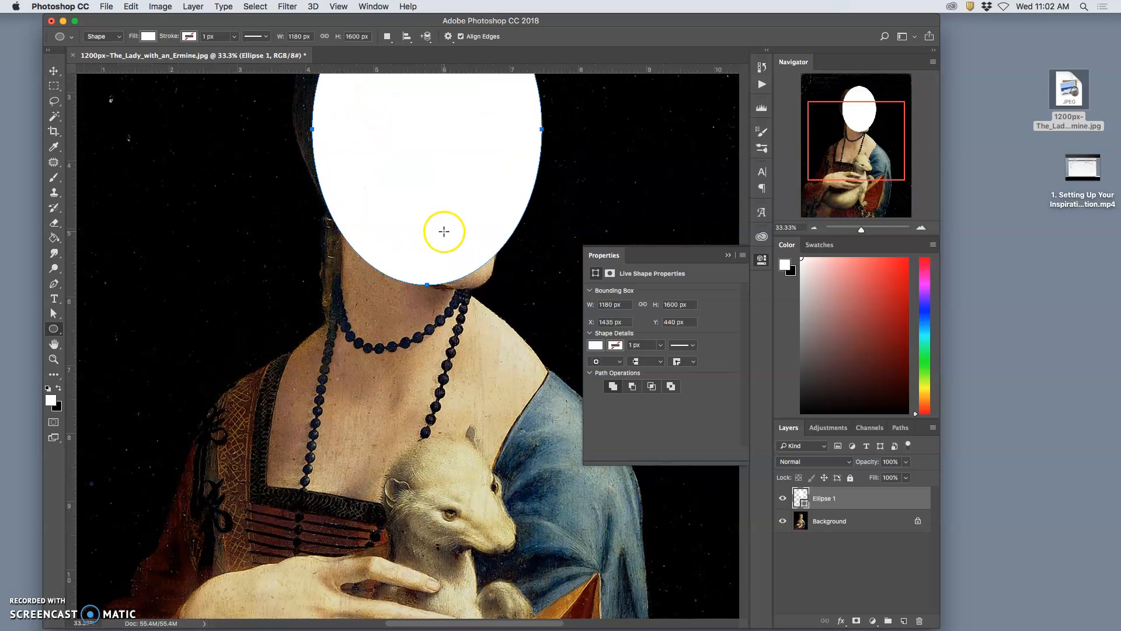
pyautogui.scroll(3, 444, 232)
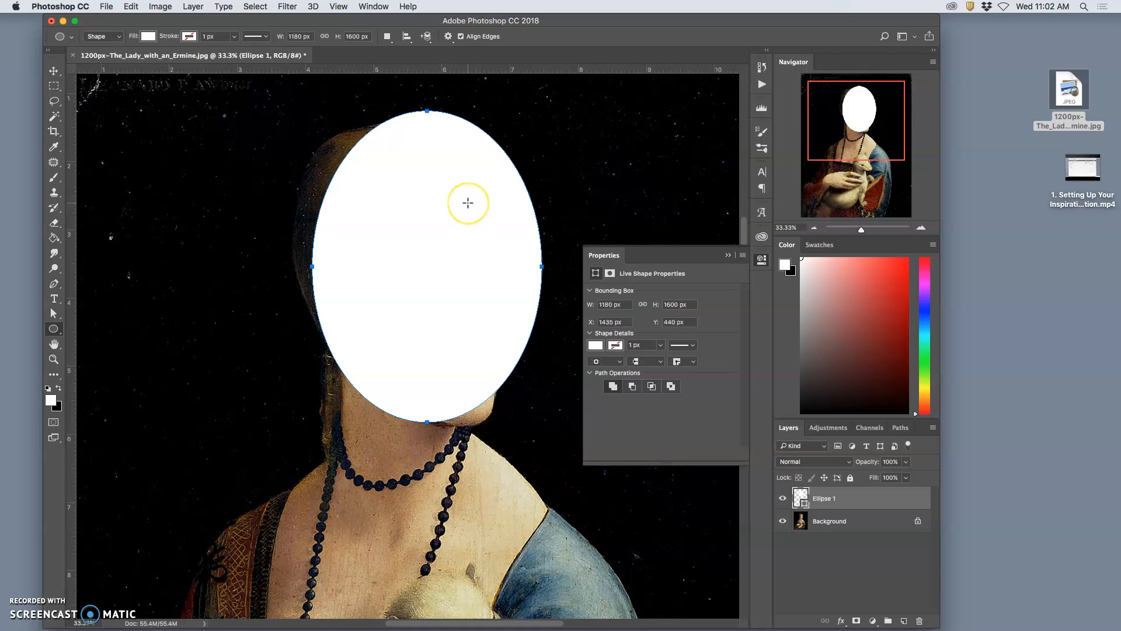
pyautogui.press('super+t')
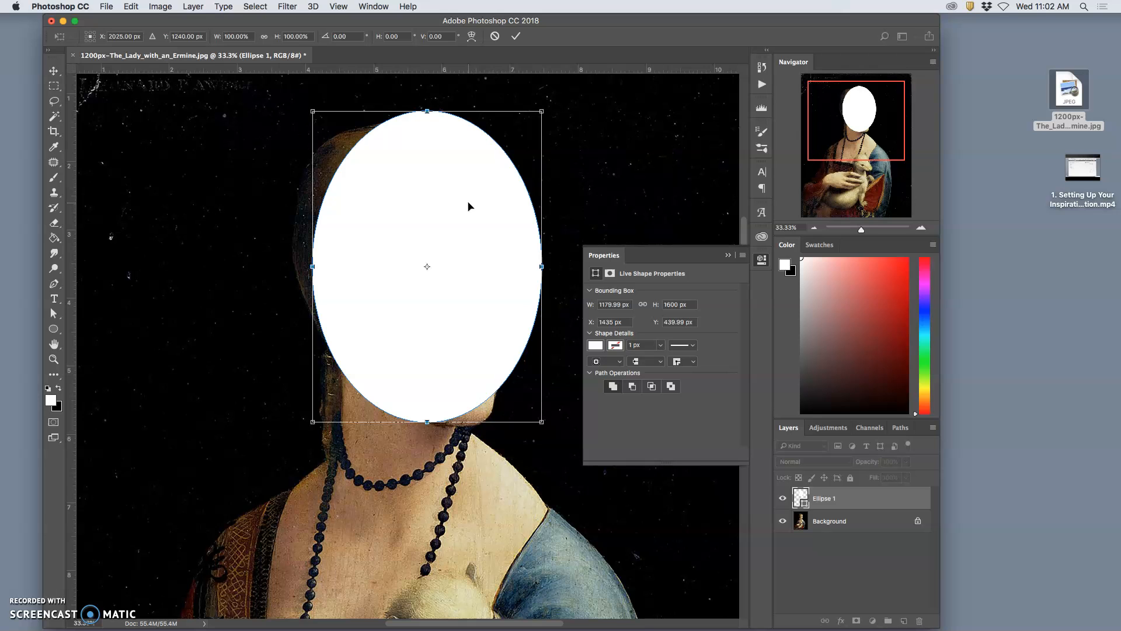
pyautogui.moveTo(555, 105); pyautogui.dragTo(508, 99)
pyautogui.moveTo(483, 191); pyautogui.dragTo(453, 201)
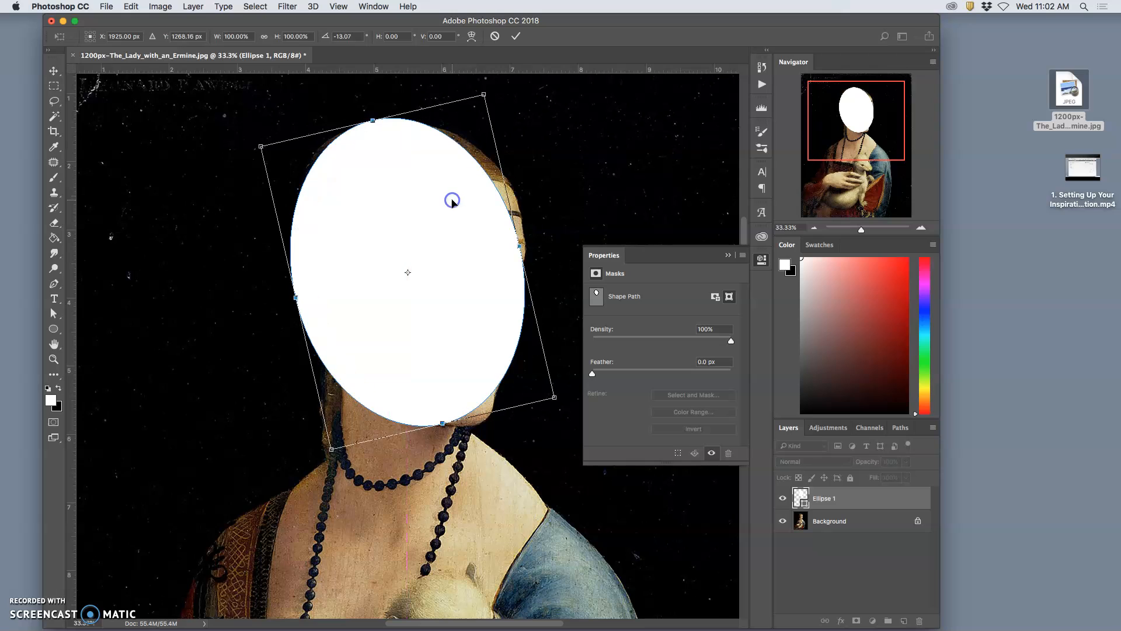
# Warp the ellipse, pulling its upper-right side outward and narrowing its lower part toward the lady's chin
pyautogui.rightClick(477, 278)
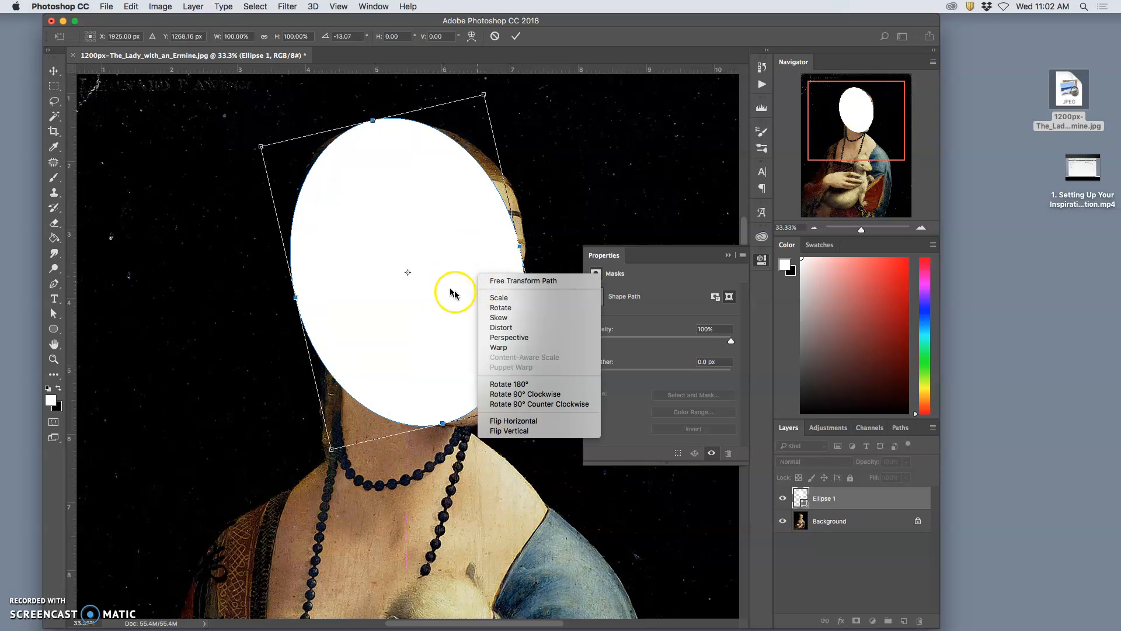
pyautogui.click(507, 346)
pyautogui.moveTo(493, 170); pyautogui.dragTo(507, 167)
pyautogui.moveTo(533, 379); pyautogui.dragTo(516, 377)
pyautogui.moveTo(371, 430); pyautogui.dragTo(472, 410)
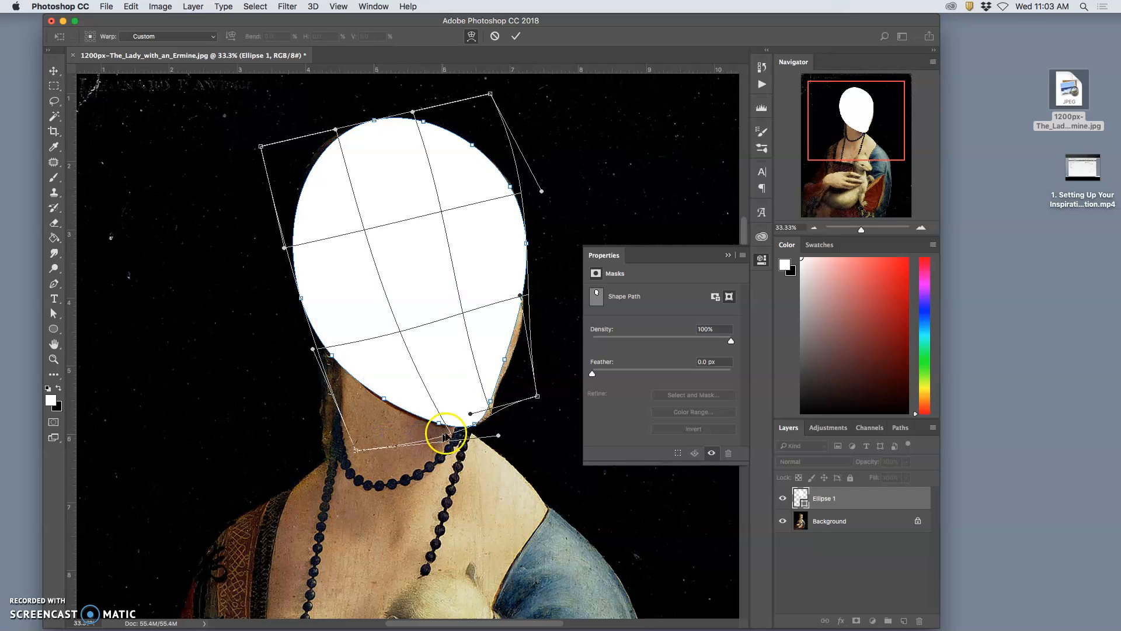
pyautogui.moveTo(489, 362); pyautogui.dragTo(510, 343)
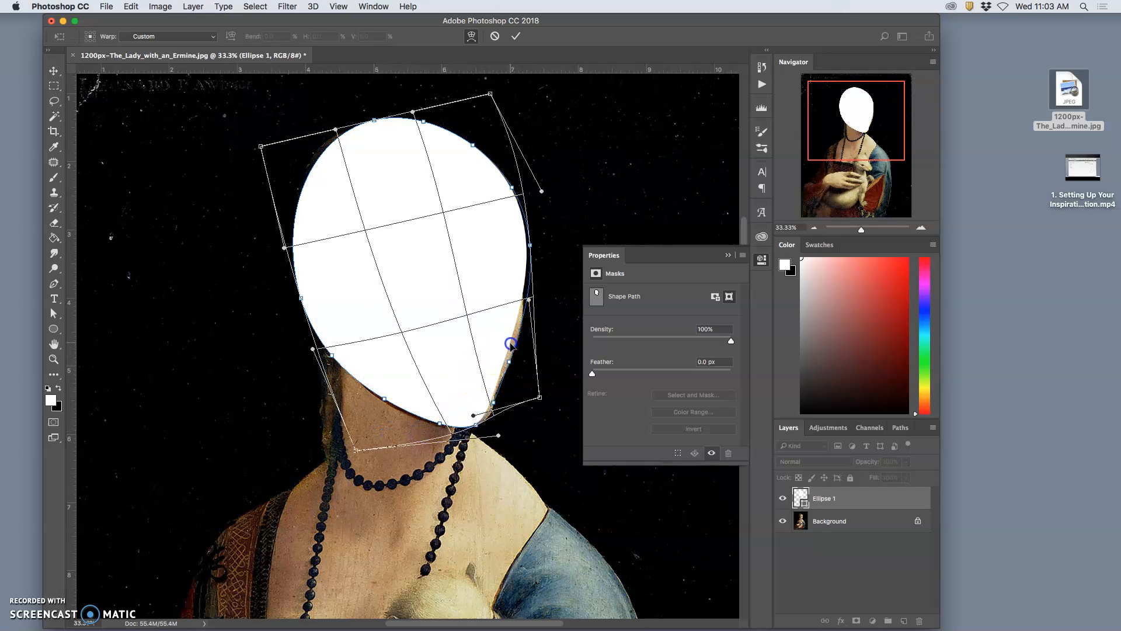
# Refine the ellipse's warp along the forehead and upper skull to follow the head's outline, and apply the transformation
pyautogui.moveTo(533, 238); pyautogui.dragTo(520, 245)
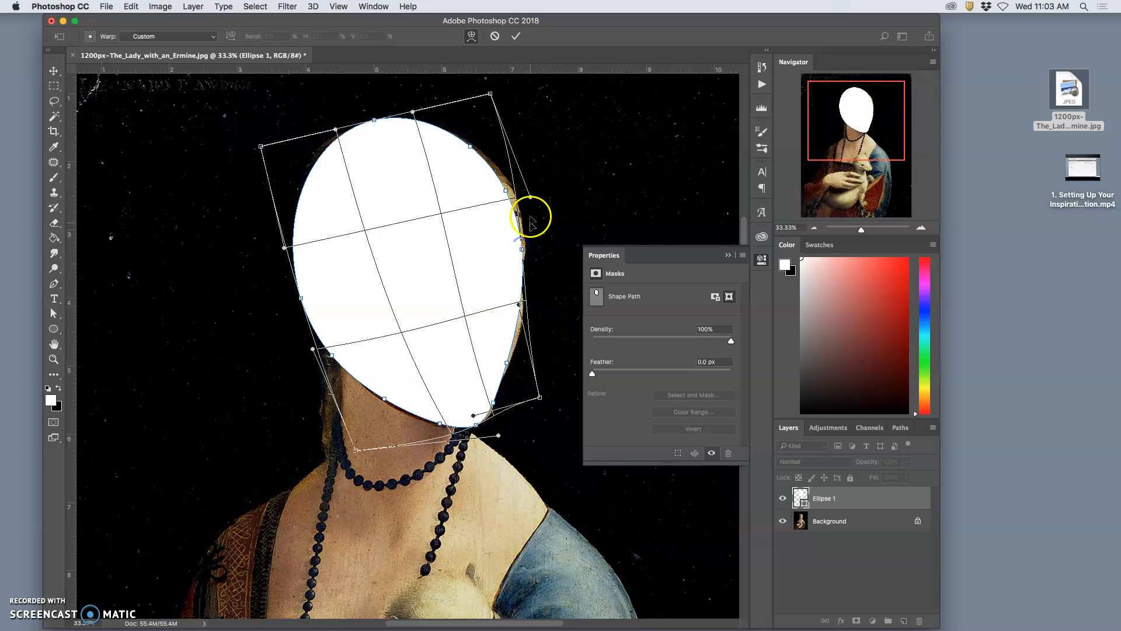
pyautogui.moveTo(489, 143); pyautogui.dragTo(494, 147)
pyautogui.moveTo(382, 129); pyautogui.dragTo(325, 160)
pyautogui.moveTo(428, 145); pyautogui.dragTo(449, 142)
pyautogui.moveTo(329, 301); pyautogui.dragTo(333, 306)
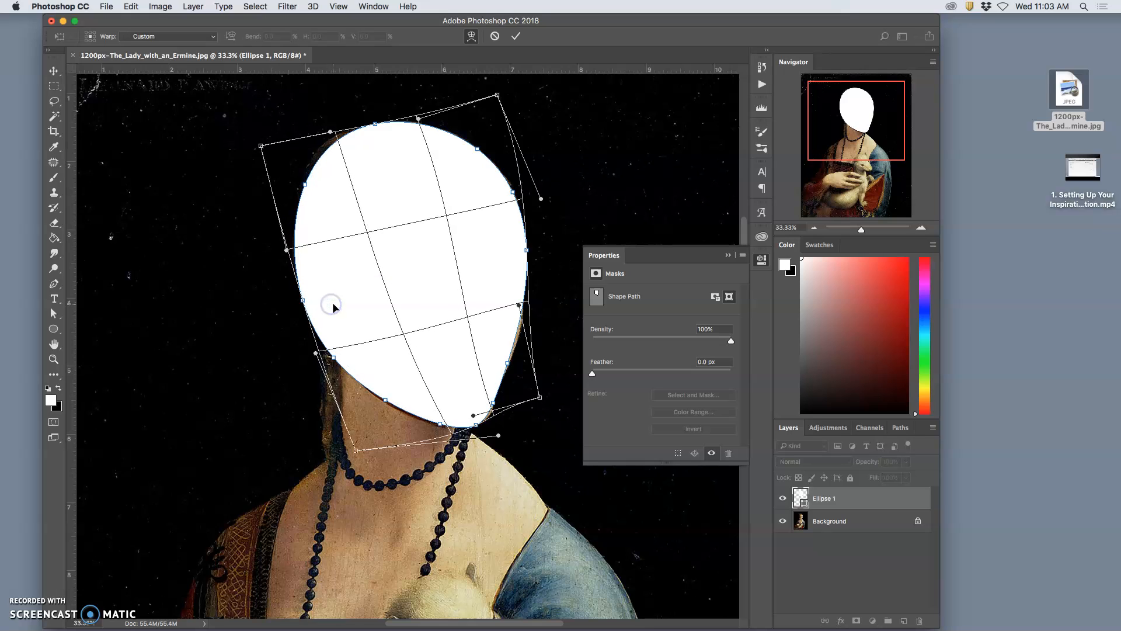
pyautogui.click(550, 263)
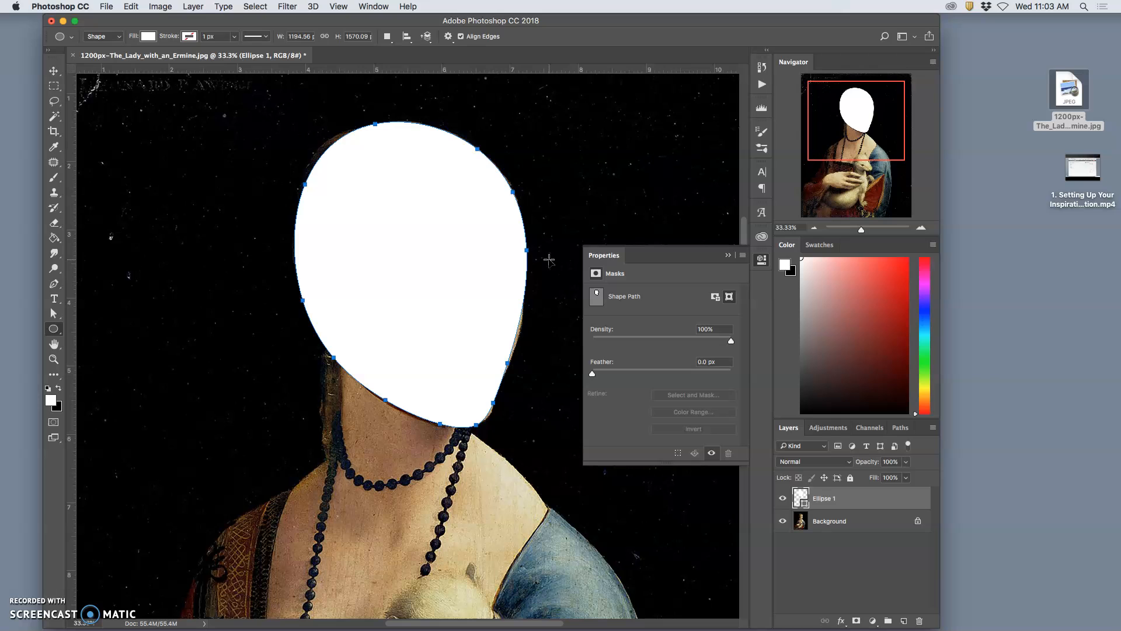
# Toggle the Ellipse 1 layer's visibility to compare the white shape with the painted head
pyautogui.click(783, 499)
pyautogui.click(782, 500)
pyautogui.click(782, 501)
pyautogui.click(782, 500)
# Change the head shape's fill to a tan skin tone, #c59f6e, sampled from the lady's chest
pyautogui.doubleClick(800, 498)
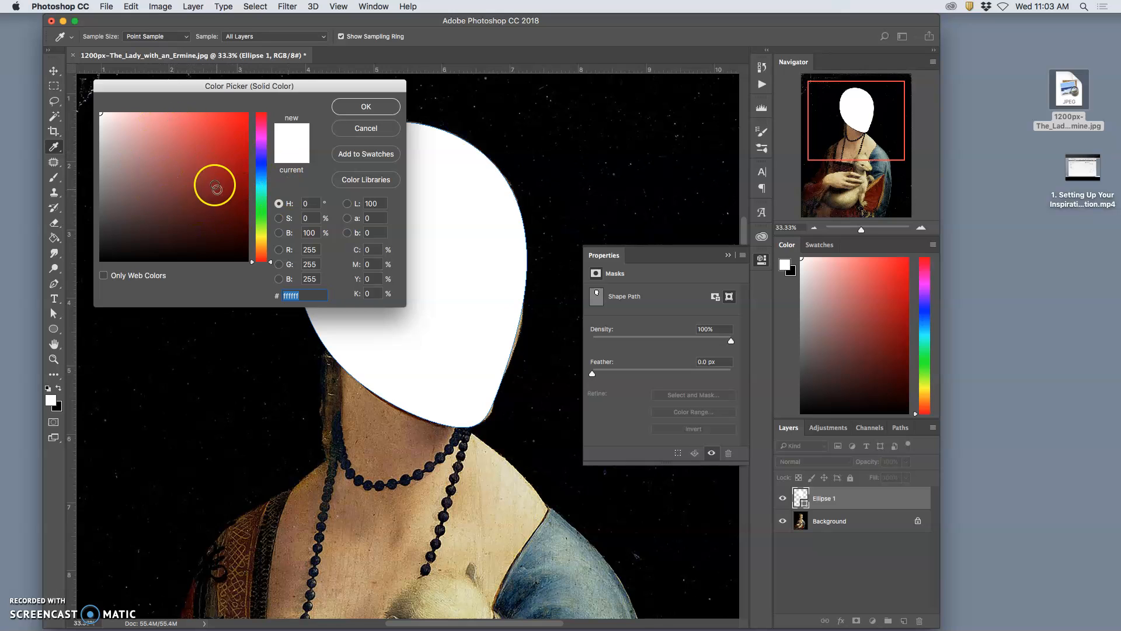
pyautogui.click(210, 170)
pyautogui.click(181, 217)
pyautogui.click(261, 159)
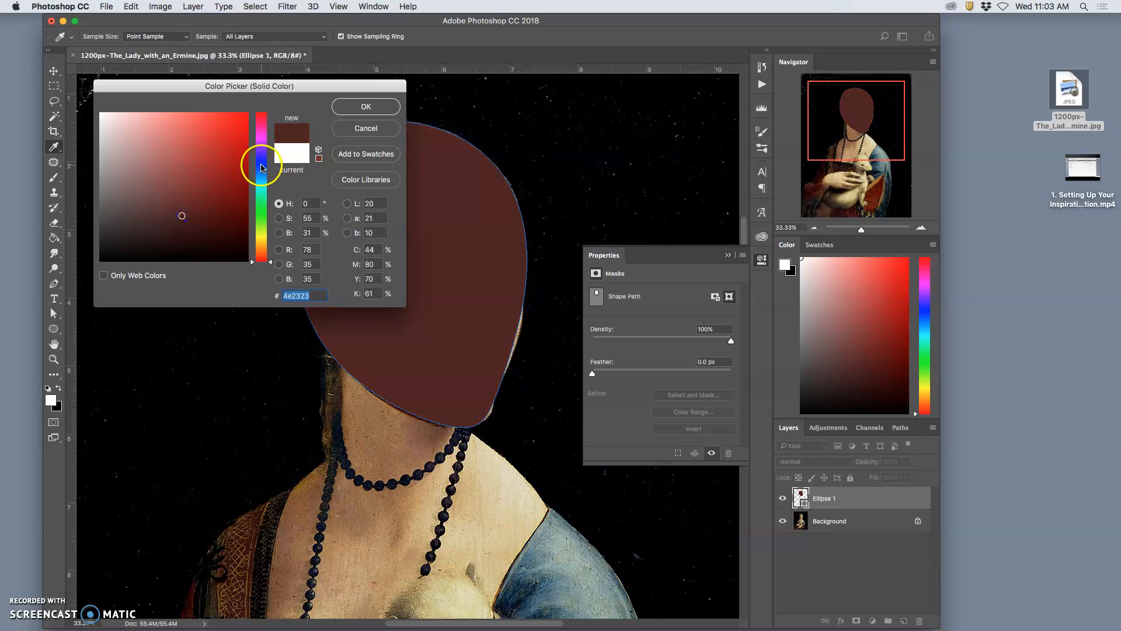
pyautogui.click(223, 236)
pyautogui.click(264, 241)
pyautogui.moveTo(200, 218); pyautogui.dragTo(142, 167)
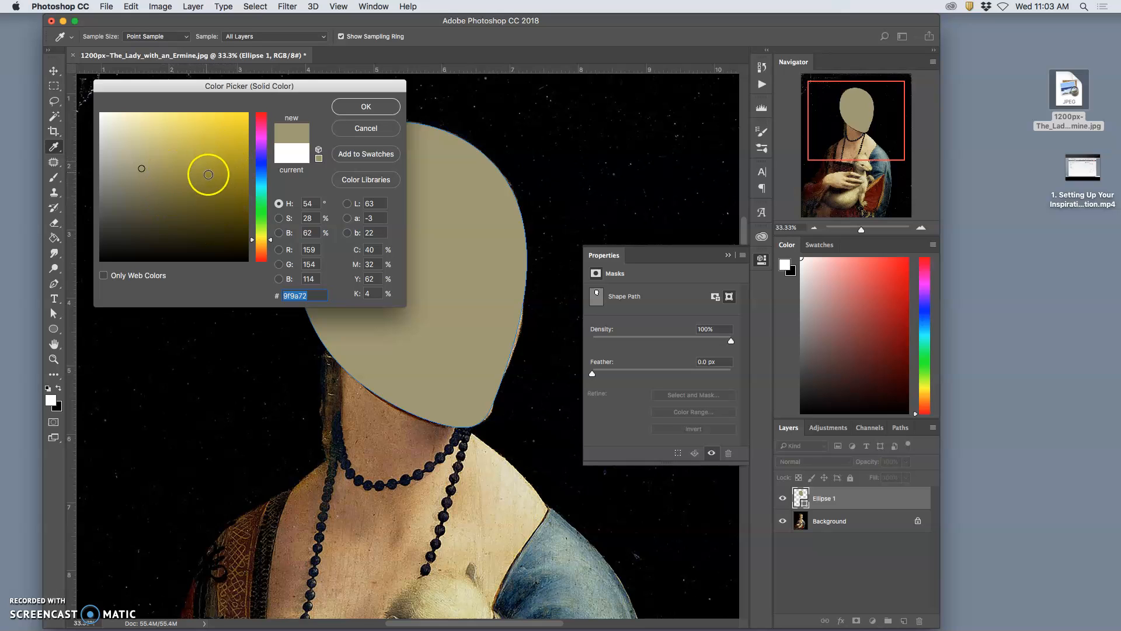
pyautogui.click(418, 455)
pyautogui.click(425, 494)
pyautogui.click(383, 527)
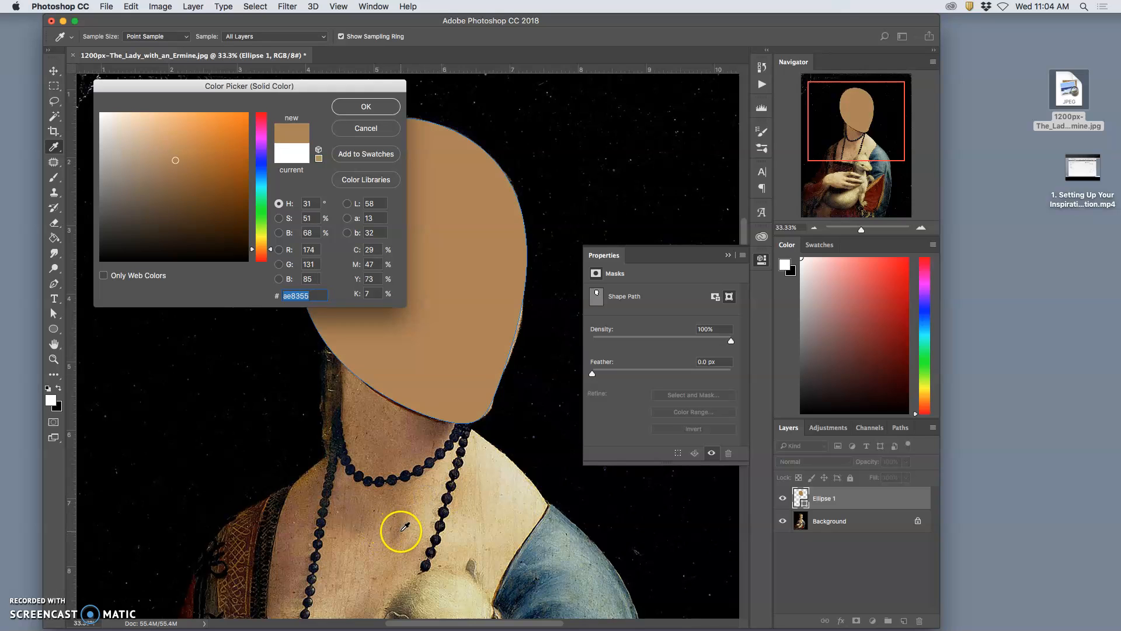
pyautogui.click(408, 531)
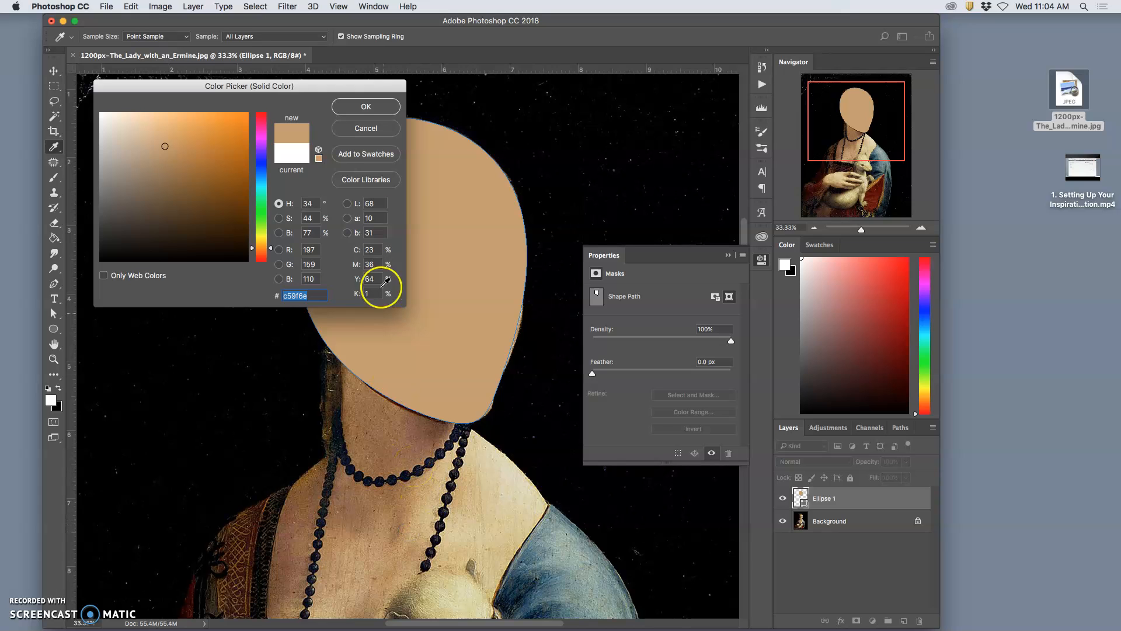
pyautogui.click(353, 106)
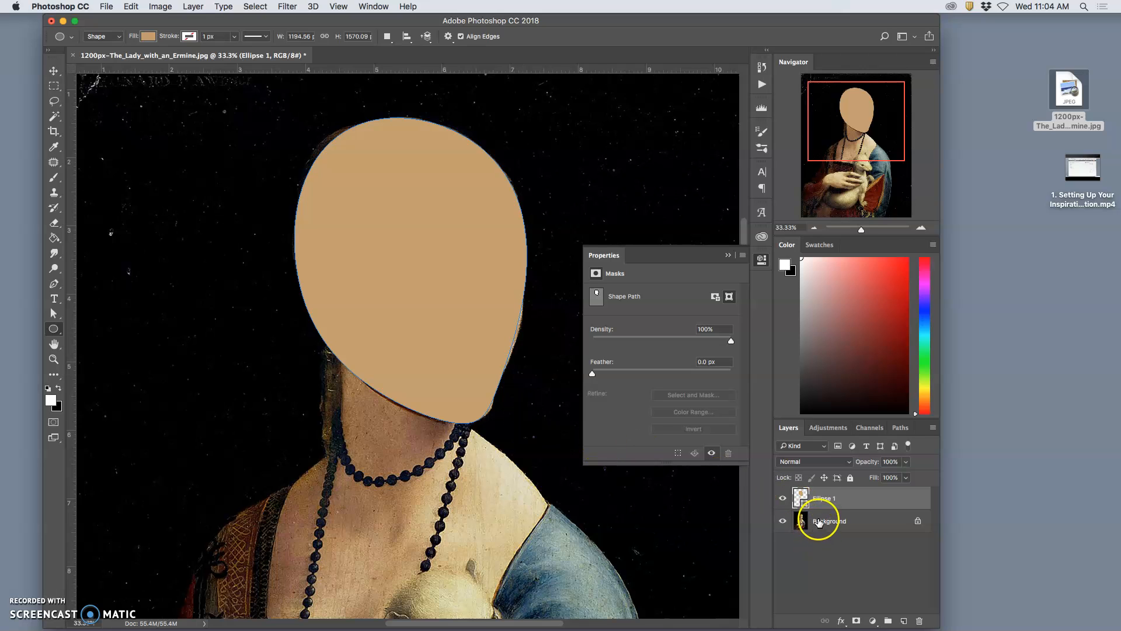
# Draw an ellipse about 853 × 541 px over the top of the head and fill it with dark brown
pyautogui.click(783, 503)
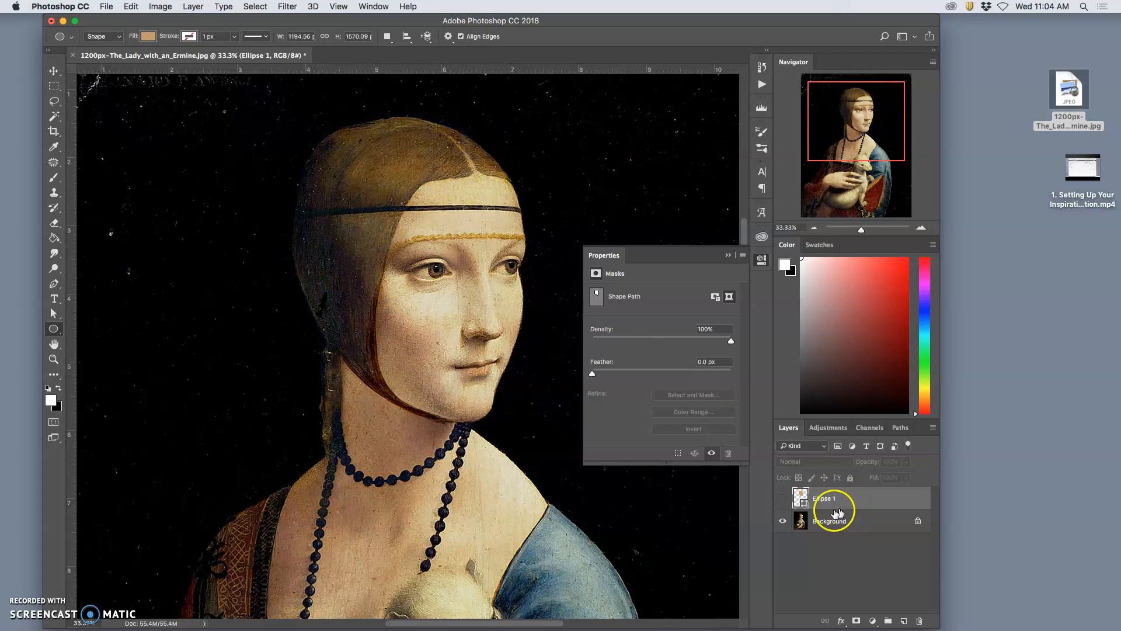
pyautogui.click(783, 499)
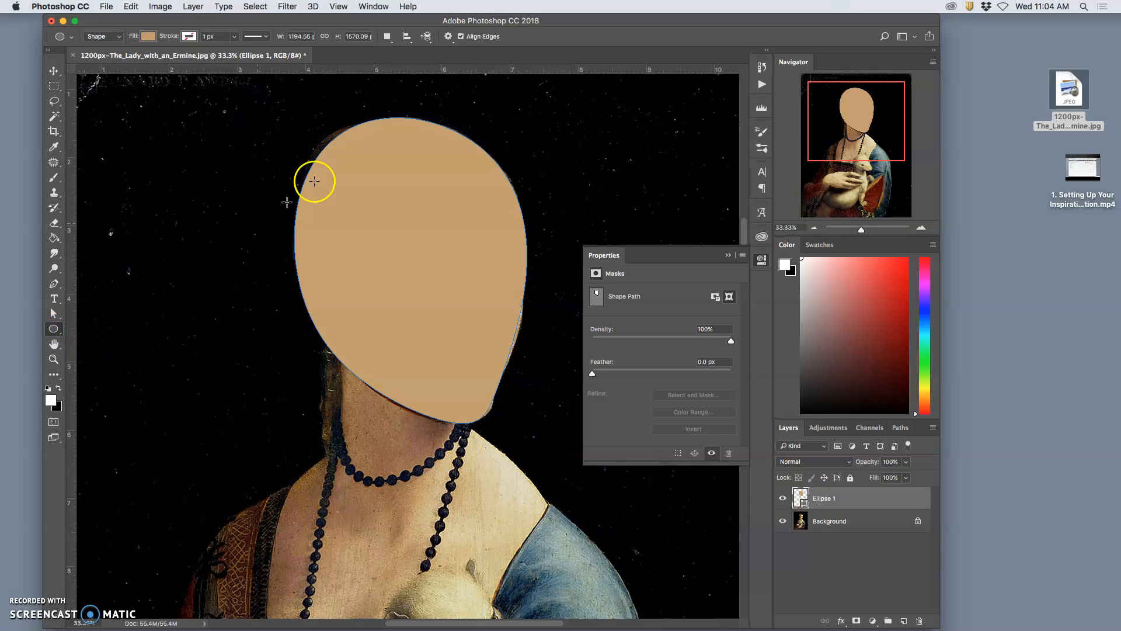
pyautogui.moveTo(313, 111); pyautogui.dragTo(478, 217)
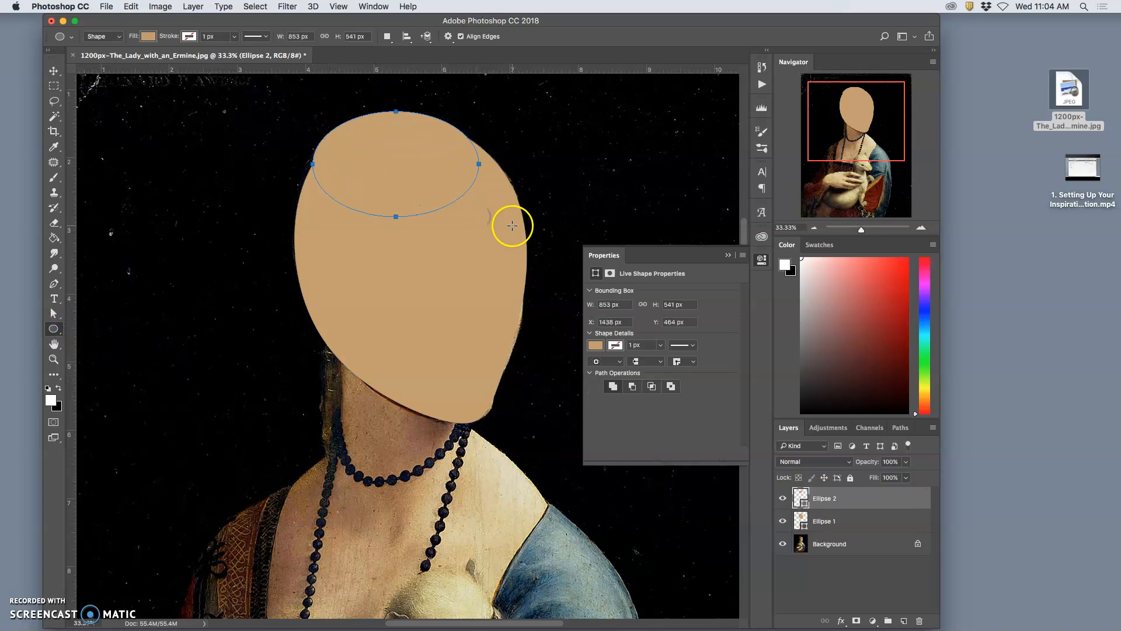
pyautogui.click(596, 346)
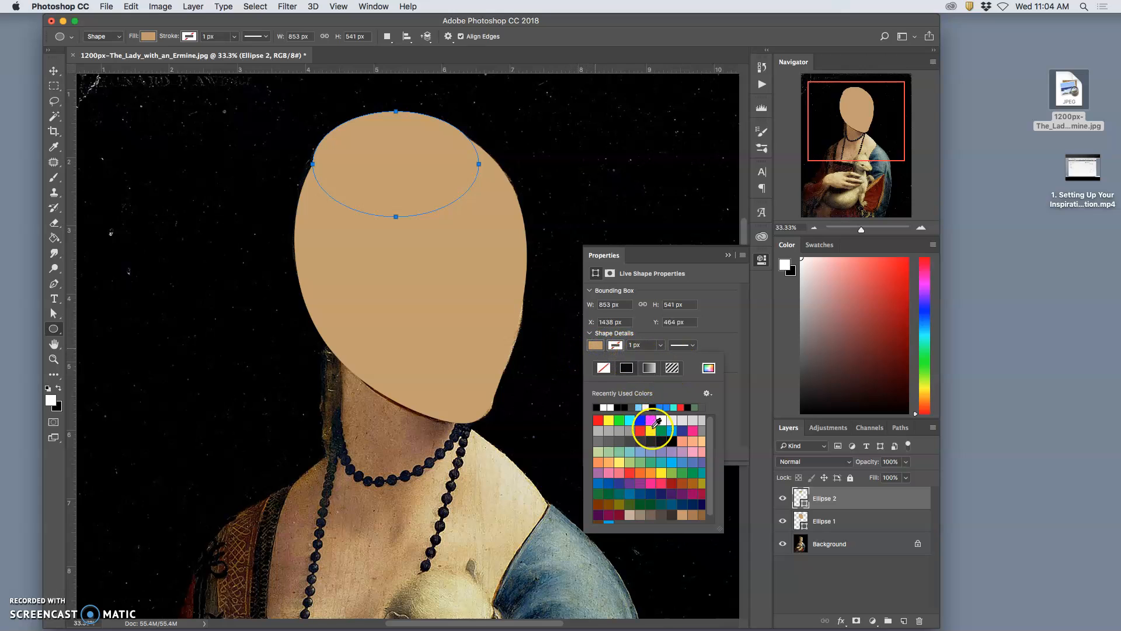
pyautogui.click(672, 515)
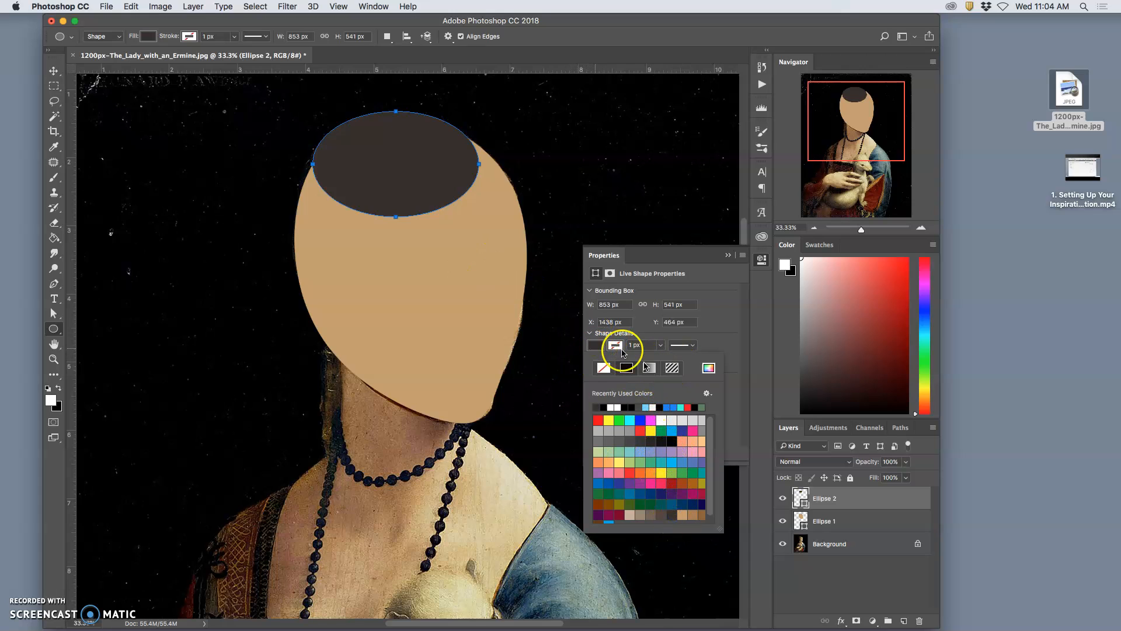
pyautogui.click(727, 256)
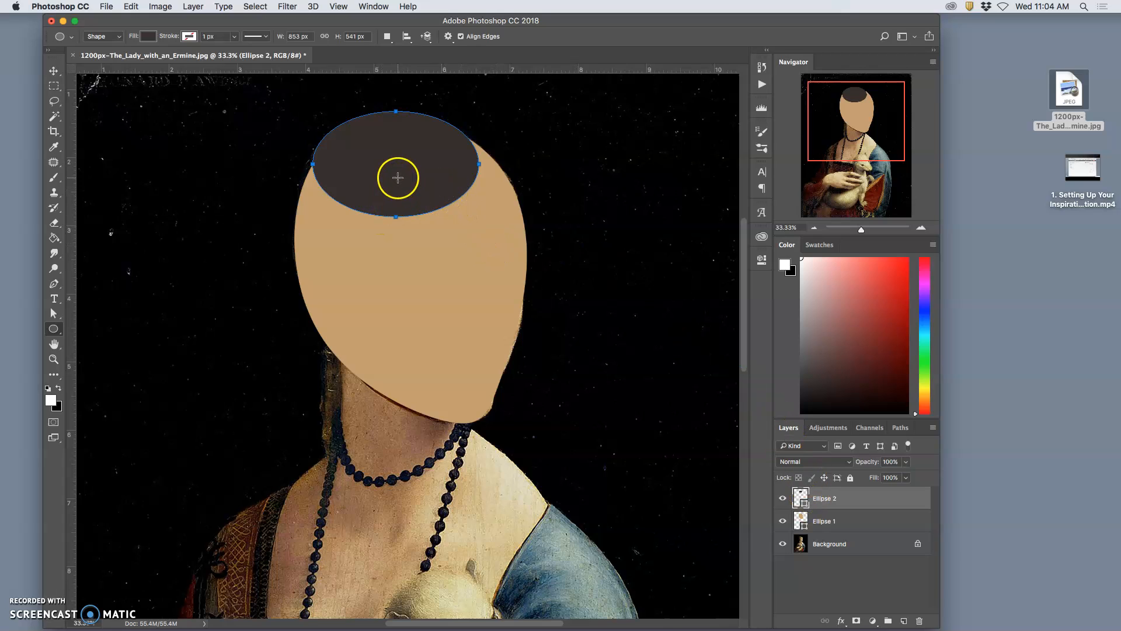
# Warp the dark ellipse into a curved hair shape, arching its underside upward and stretching both ends around the forehead
pyautogui.hotkey('ctrl', 't')
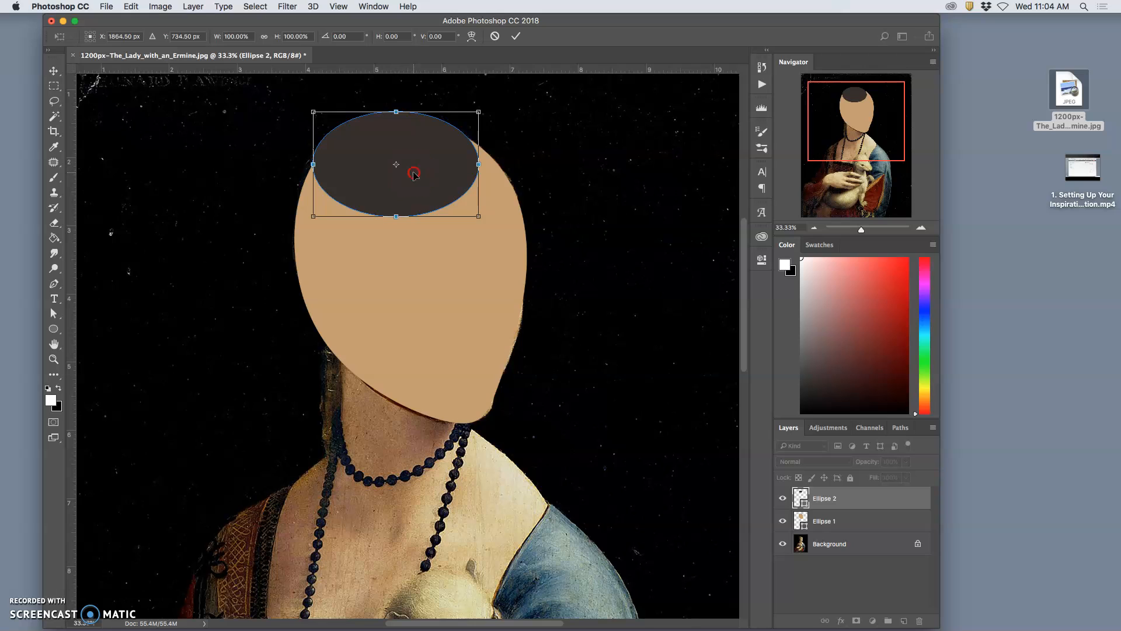
pyautogui.rightClick(413, 174)
pyautogui.click(447, 244)
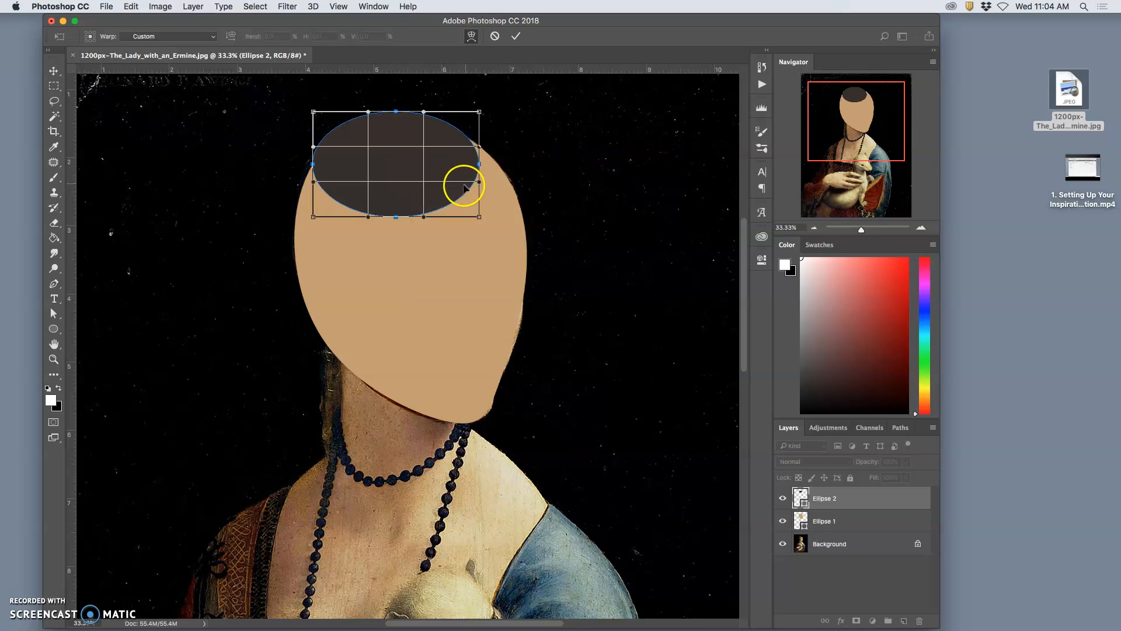
pyautogui.moveTo(406, 215); pyautogui.dragTo(403, 168)
pyautogui.moveTo(317, 175); pyautogui.dragTo(297, 251)
pyautogui.moveTo(474, 159); pyautogui.dragTo(491, 177)
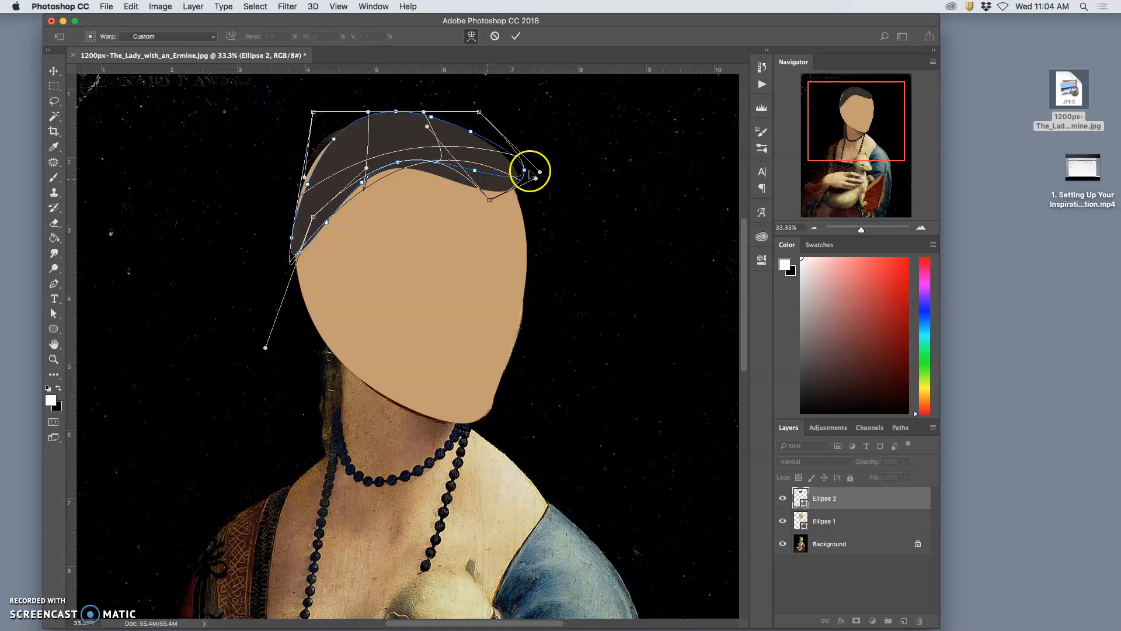
pyautogui.press('Return')
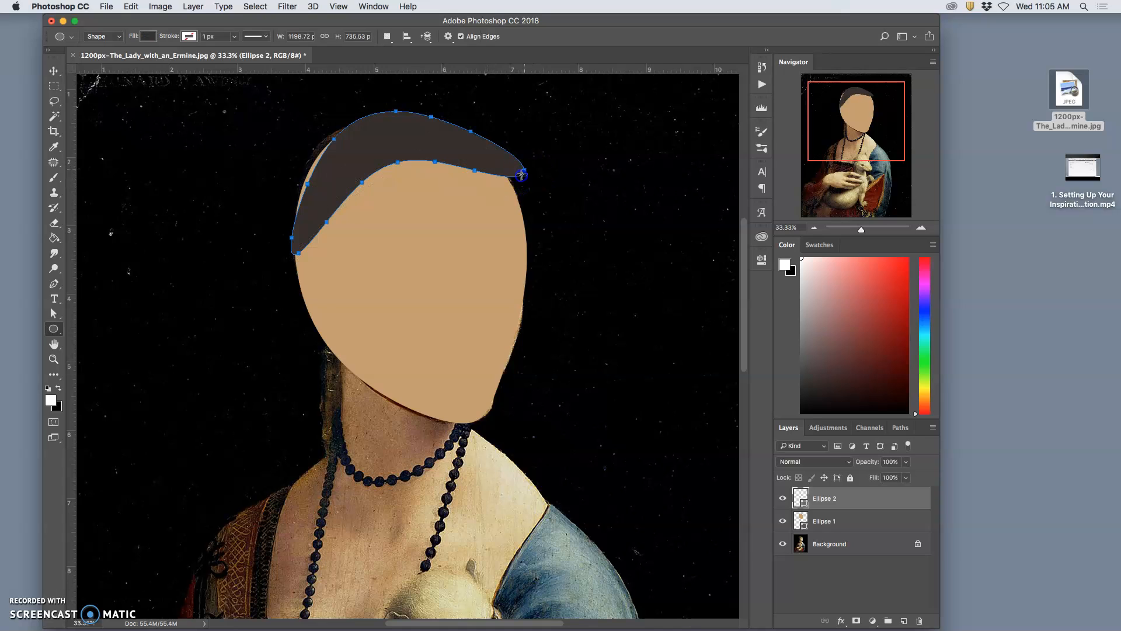
# Warp the hair shape again, widening its upper-left side and lowering its right tip to follow the skull
pyautogui.press('super+t')
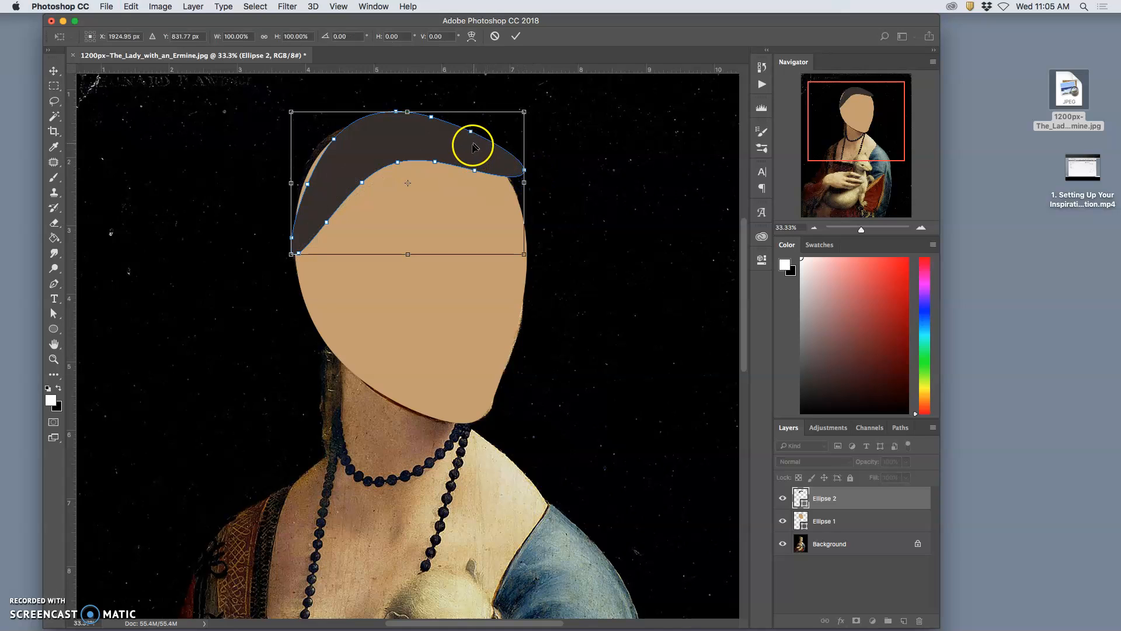
pyautogui.rightClick(473, 146)
pyautogui.click(502, 217)
pyautogui.moveTo(355, 141); pyautogui.dragTo(337, 147)
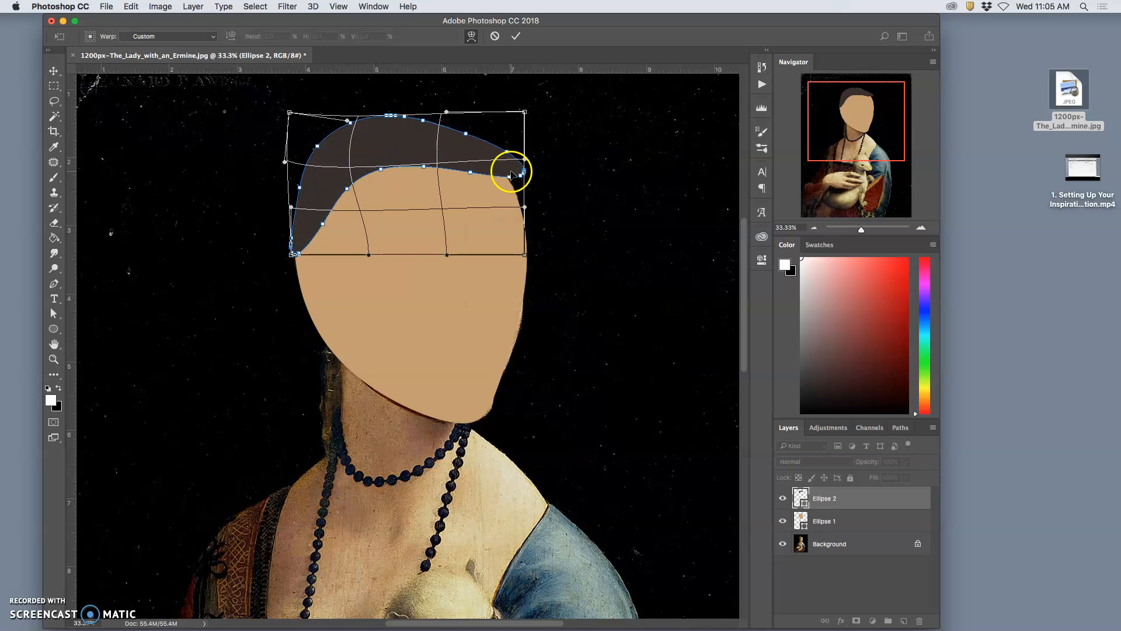
pyautogui.moveTo(514, 175); pyautogui.dragTo(504, 188)
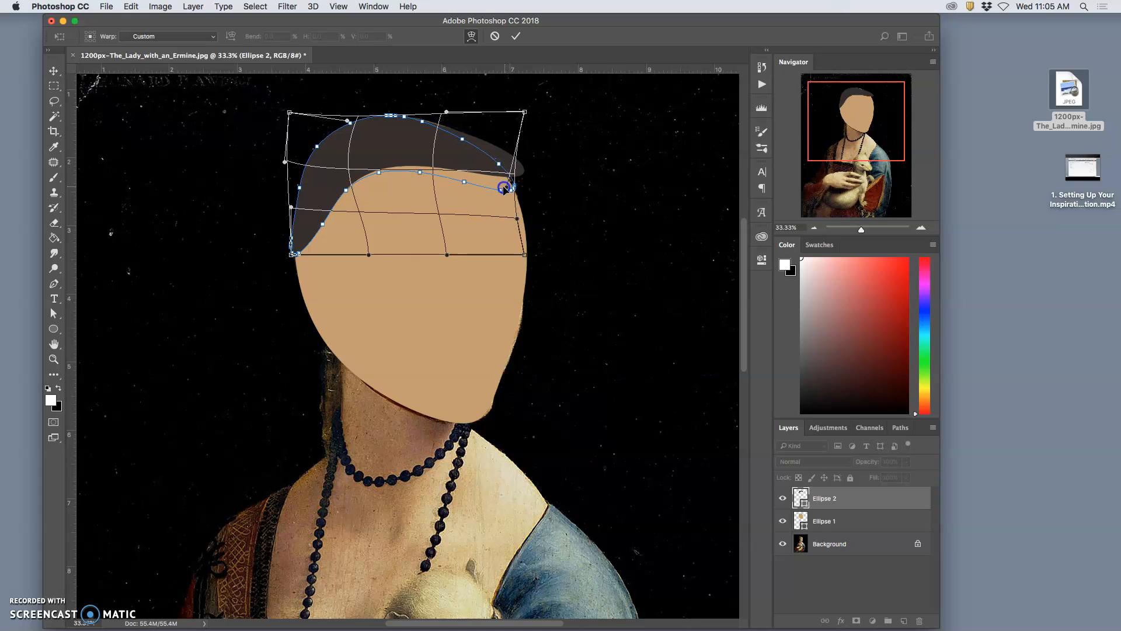
pyautogui.moveTo(418, 143); pyautogui.dragTo(425, 141)
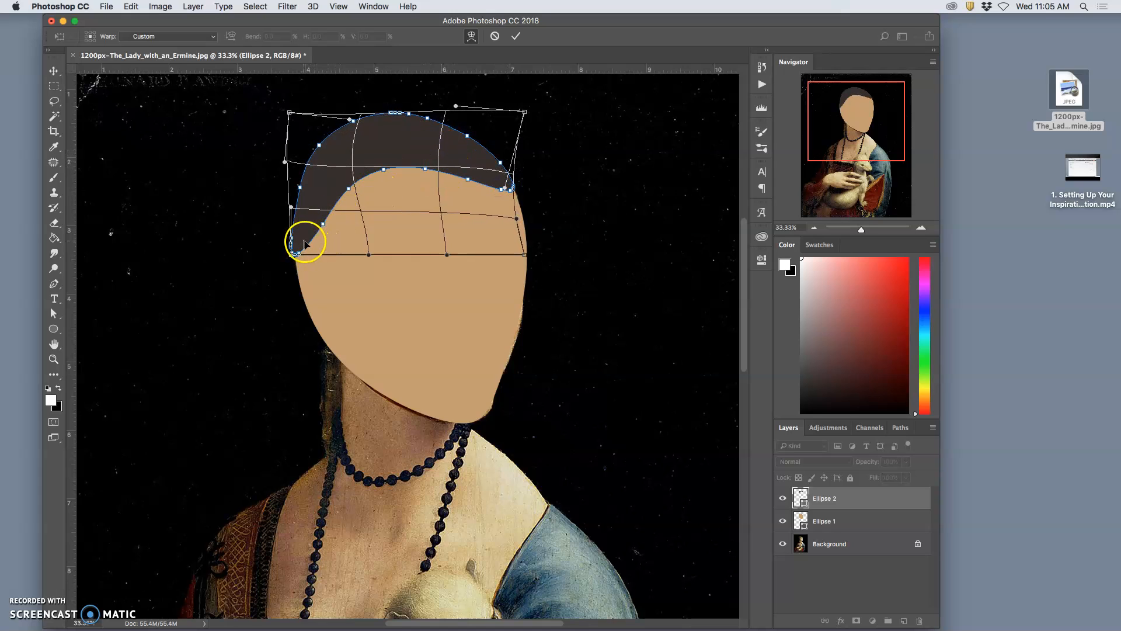
# Stretch the hair shape's lower-left end down to the nape, bulge its back outward along the head, and apply the warp
pyautogui.moveTo(295, 253); pyautogui.dragTo(333, 358)
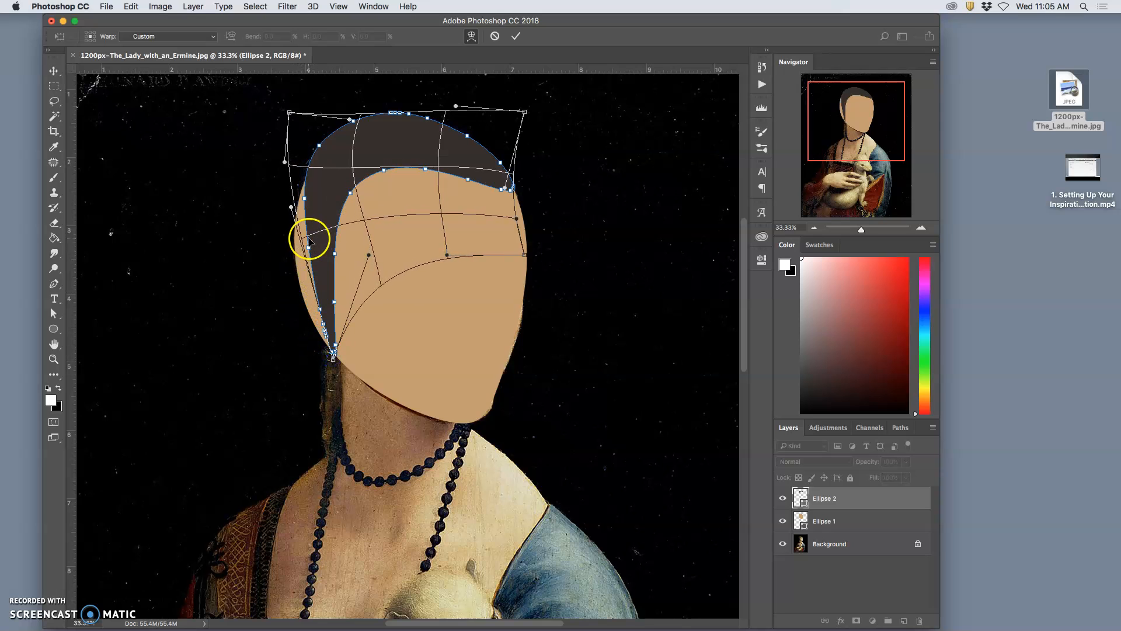
pyautogui.moveTo(304, 240); pyautogui.dragTo(341, 247)
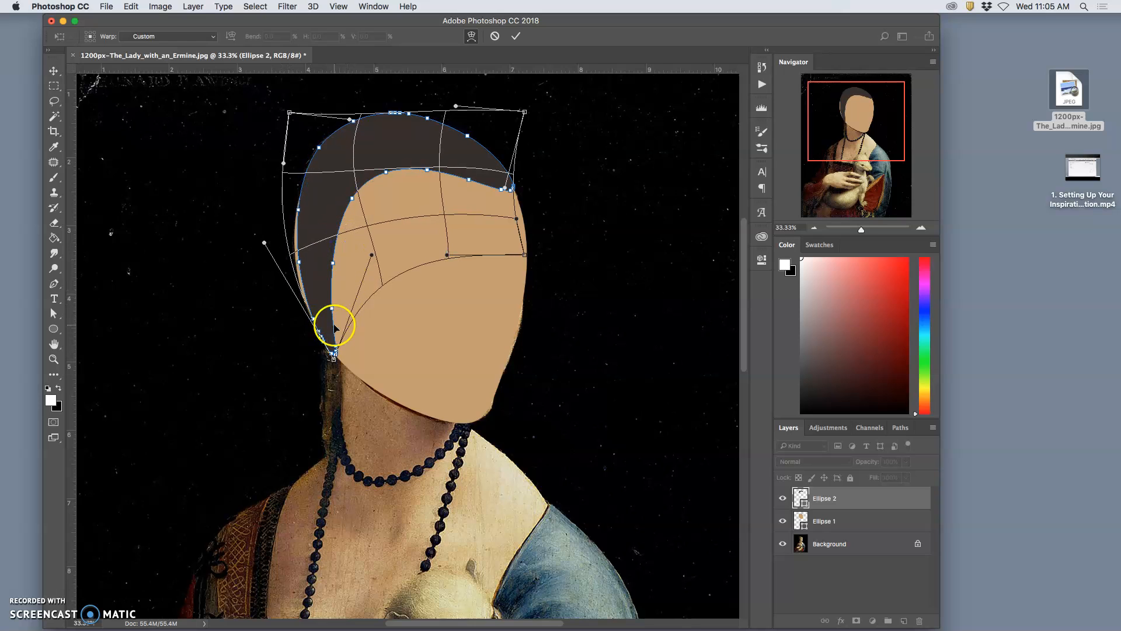
pyautogui.moveTo(334, 354); pyautogui.dragTo(337, 355)
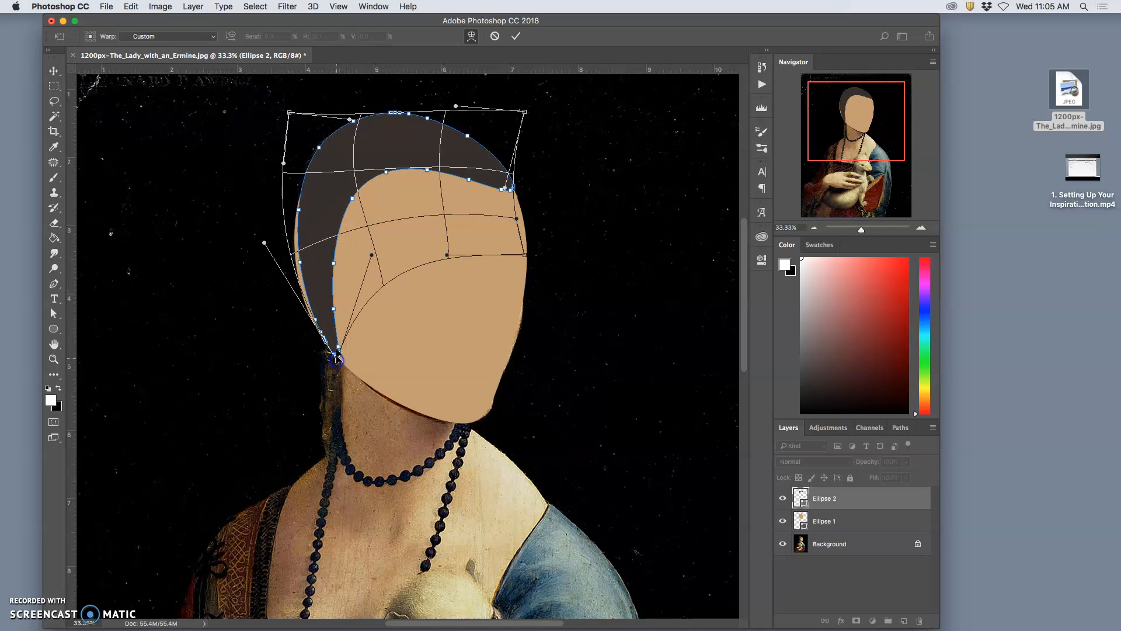
pyautogui.moveTo(305, 243); pyautogui.dragTo(298, 251)
pyautogui.moveTo(373, 181); pyautogui.dragTo(335, 159)
pyautogui.click(393, 113)
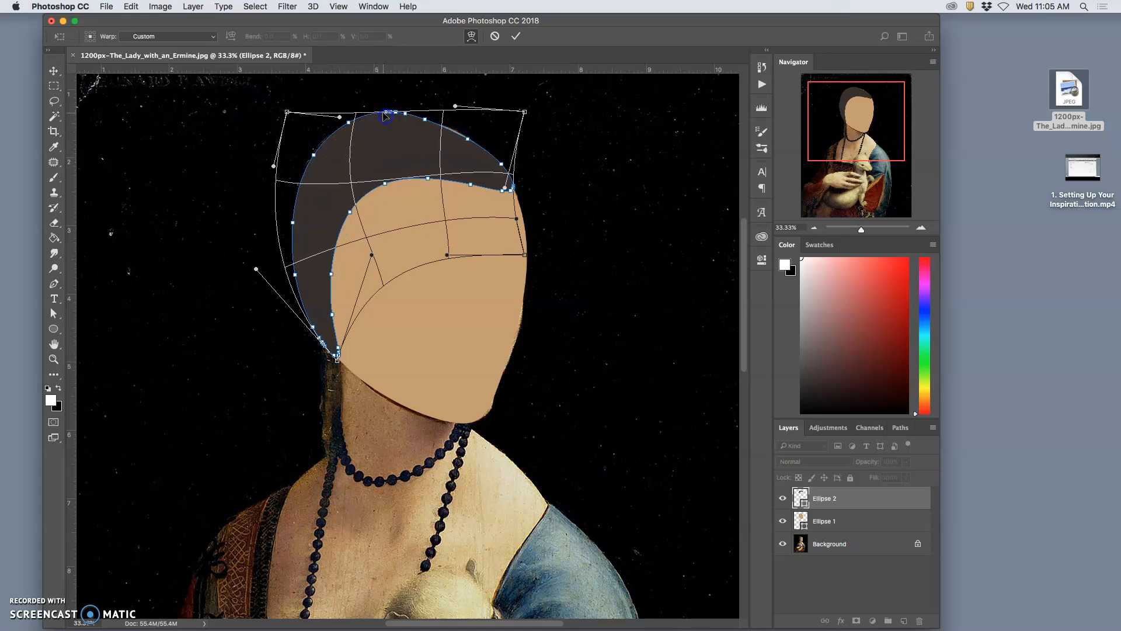
pyautogui.press('Return')
# Warp the hair shape's top edge slightly down and its right tip outward to the forehead's edge, and apply it
pyautogui.press('super+t')
pyautogui.rightClick(401, 133)
pyautogui.click(427, 206)
pyautogui.click(383, 121)
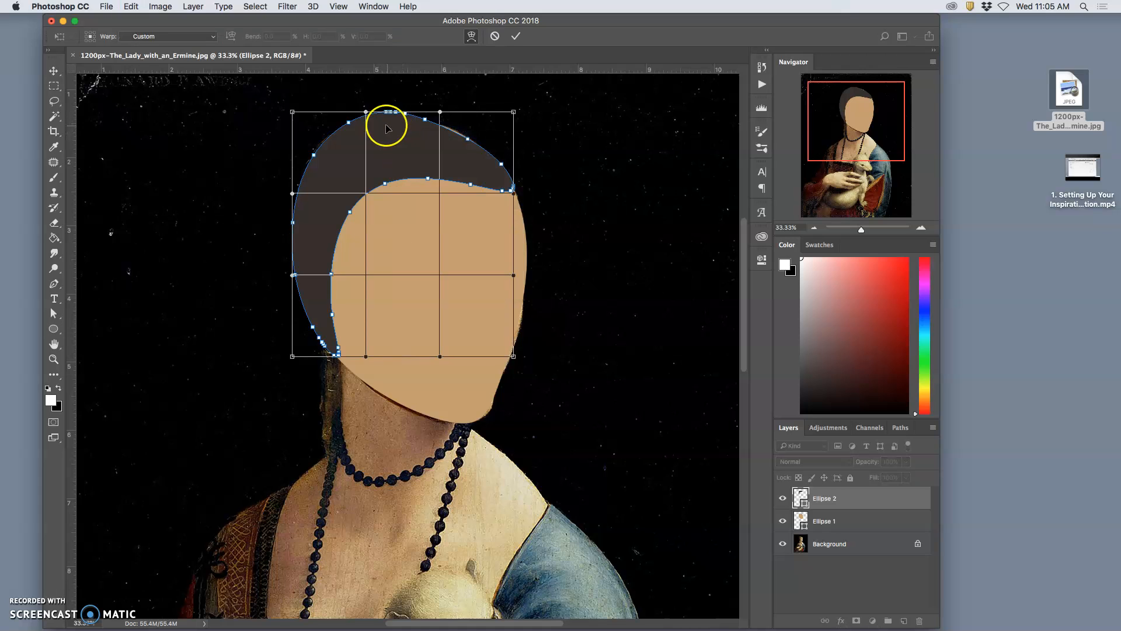
pyautogui.moveTo(377, 113); pyautogui.dragTo(375, 117)
pyautogui.moveTo(471, 116); pyautogui.dragTo(467, 116)
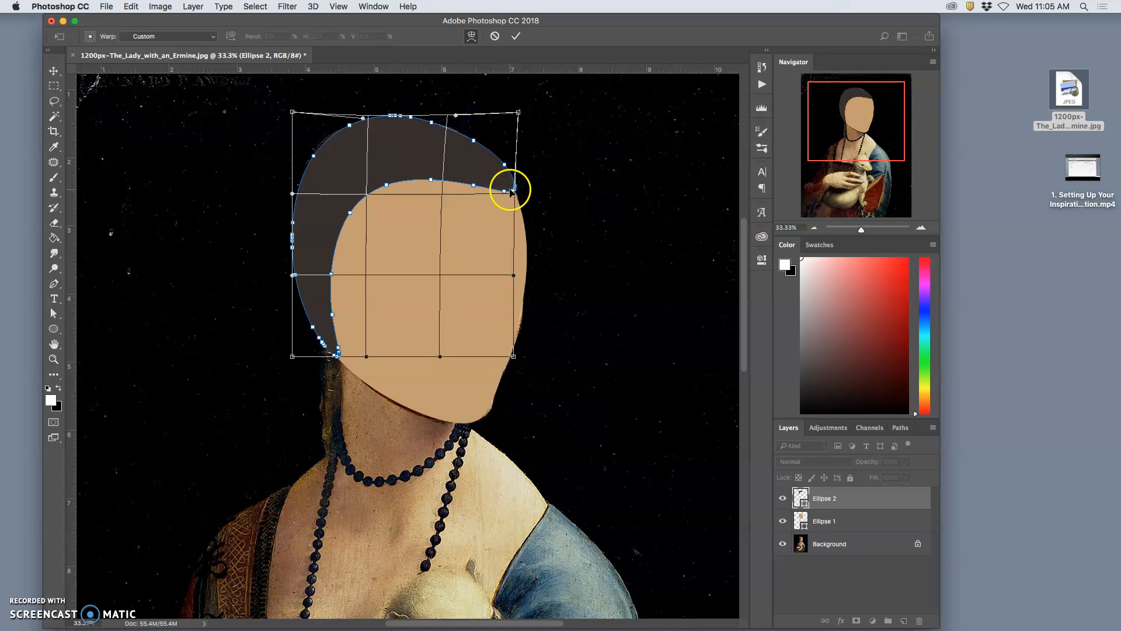
pyautogui.moveTo(513, 188); pyautogui.dragTo(519, 185)
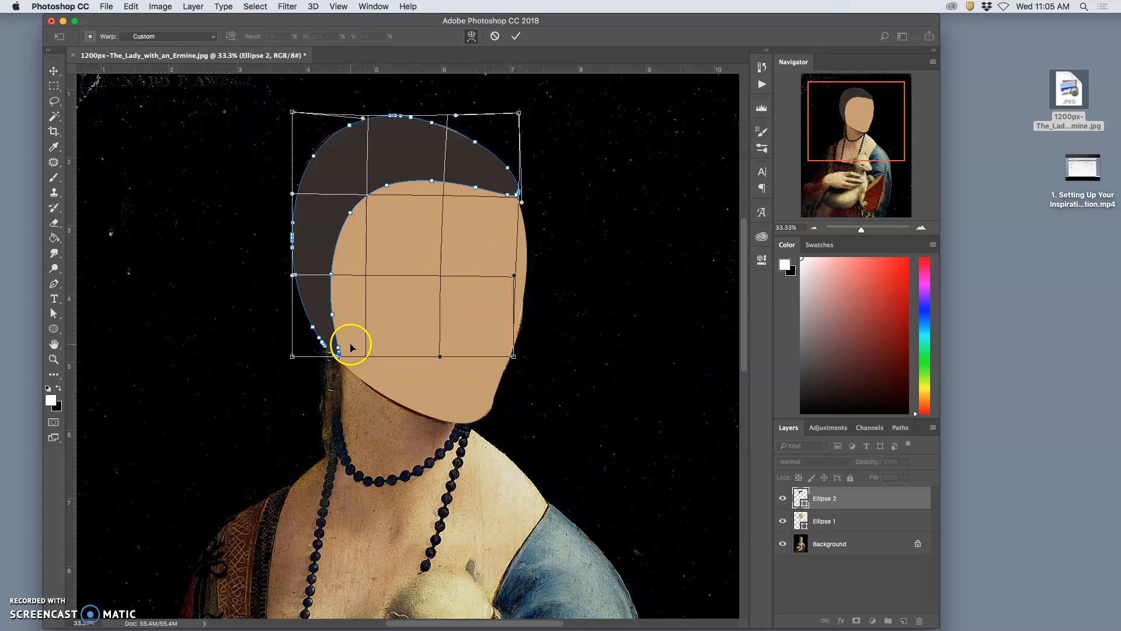
pyautogui.press('Return')
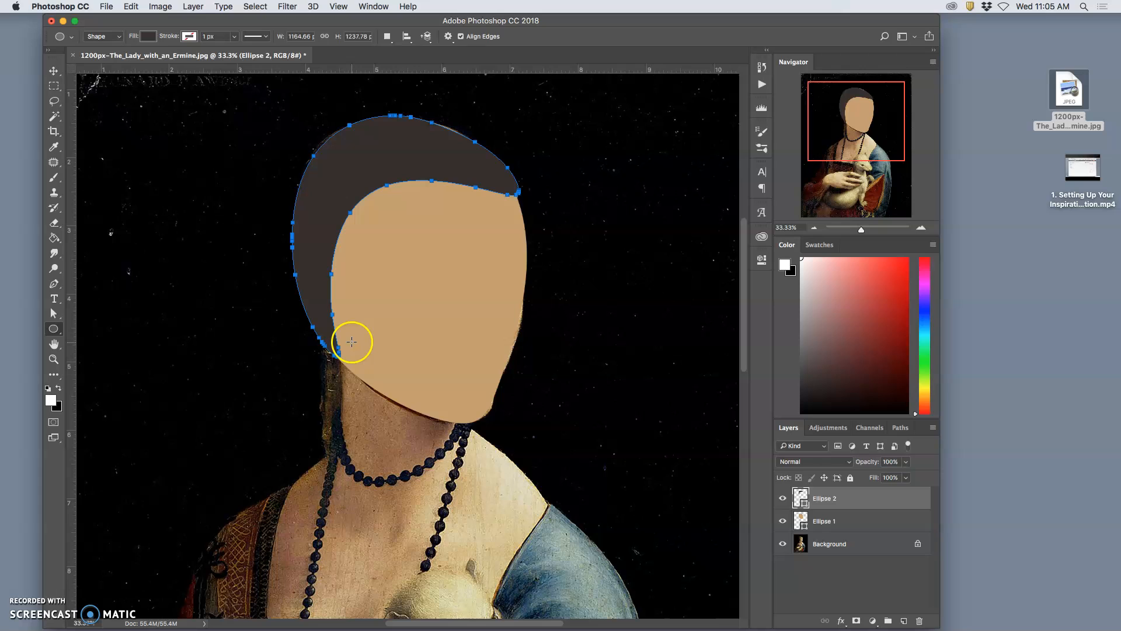
# Hide the head ellipse and warp the hair shape's inner edge rightward to the painted hairline, adjusting its back and crown
pyautogui.click(783, 520)
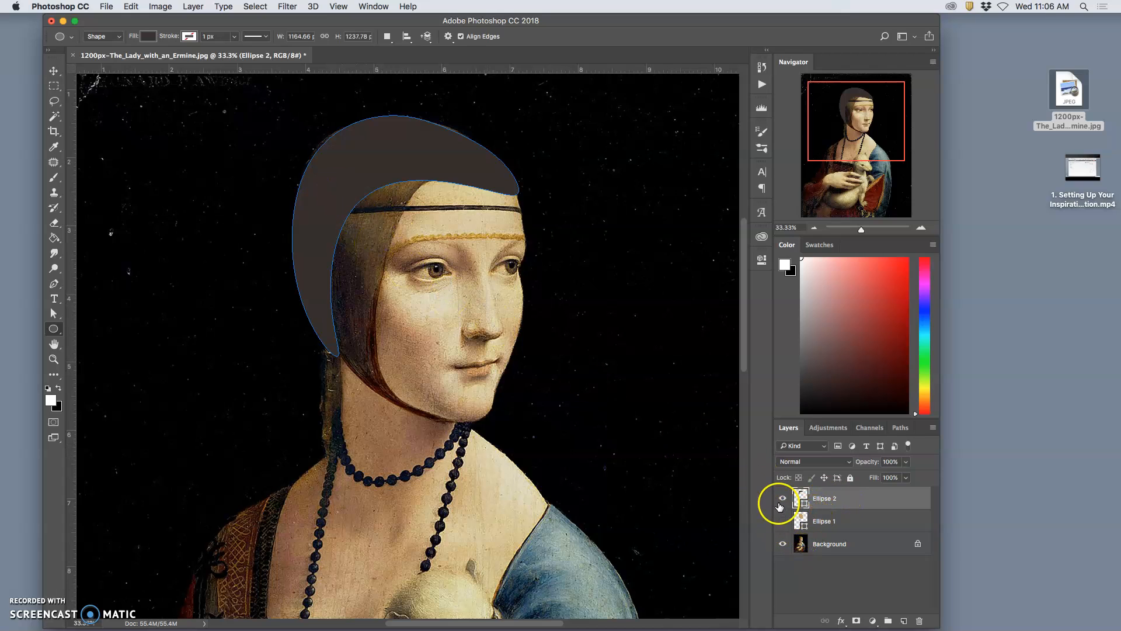
pyautogui.press('super+t')
pyautogui.rightClick(342, 195)
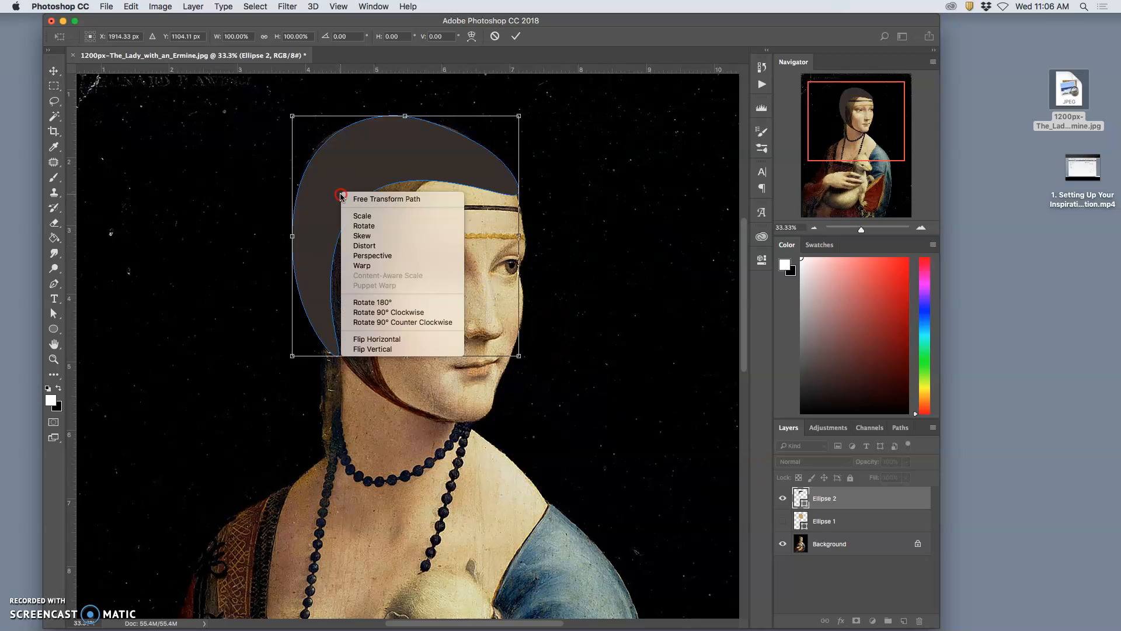
pyautogui.click(370, 261)
pyautogui.moveTo(348, 236); pyautogui.dragTo(393, 266)
pyautogui.moveTo(432, 221); pyautogui.dragTo(446, 187)
pyautogui.moveTo(315, 149); pyautogui.dragTo(283, 149)
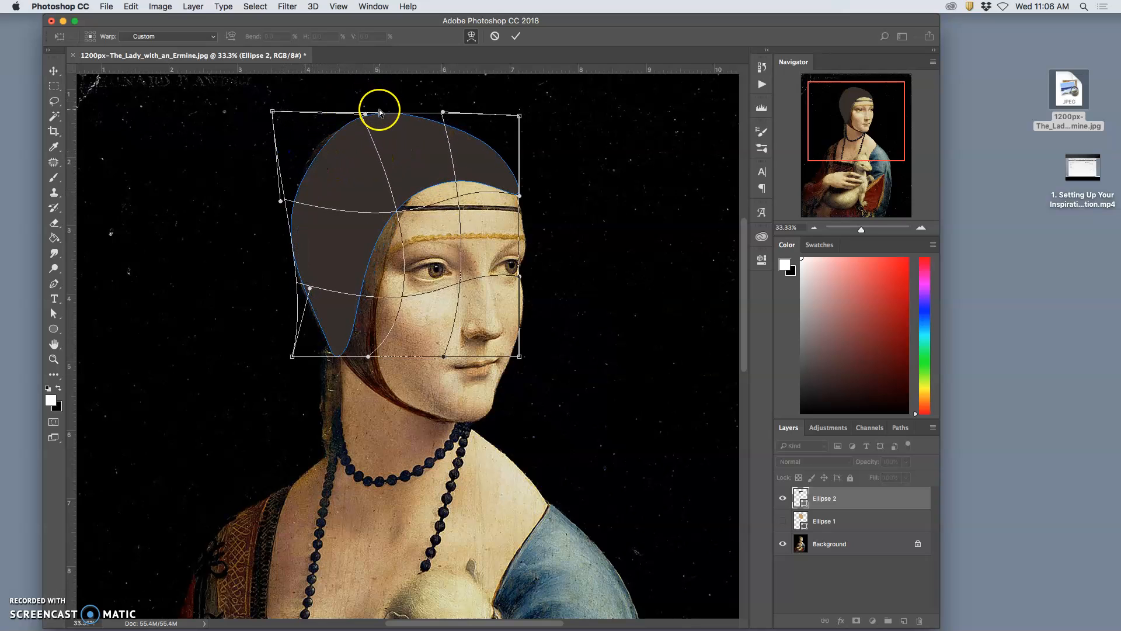
pyautogui.moveTo(349, 134); pyautogui.dragTo(334, 136)
pyautogui.moveTo(431, 121); pyautogui.dragTo(433, 119)
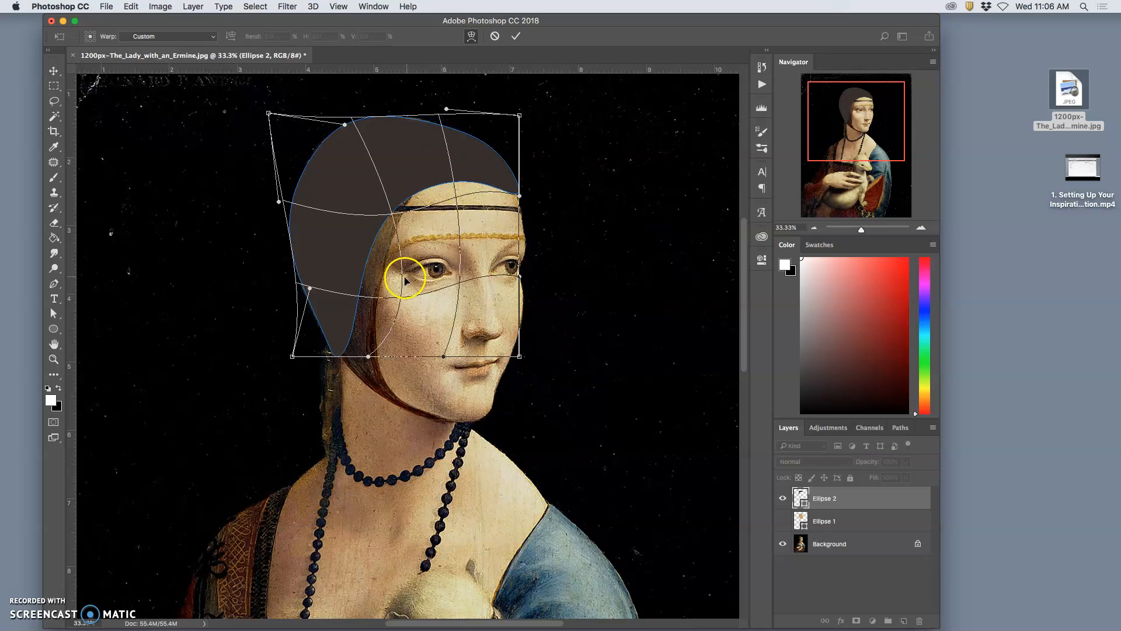
# Warp the hair shape's lower tip down toward the jaw, and fit its inner edge and back to the painted hair
pyautogui.moveTo(338, 356); pyautogui.dragTo(355, 371)
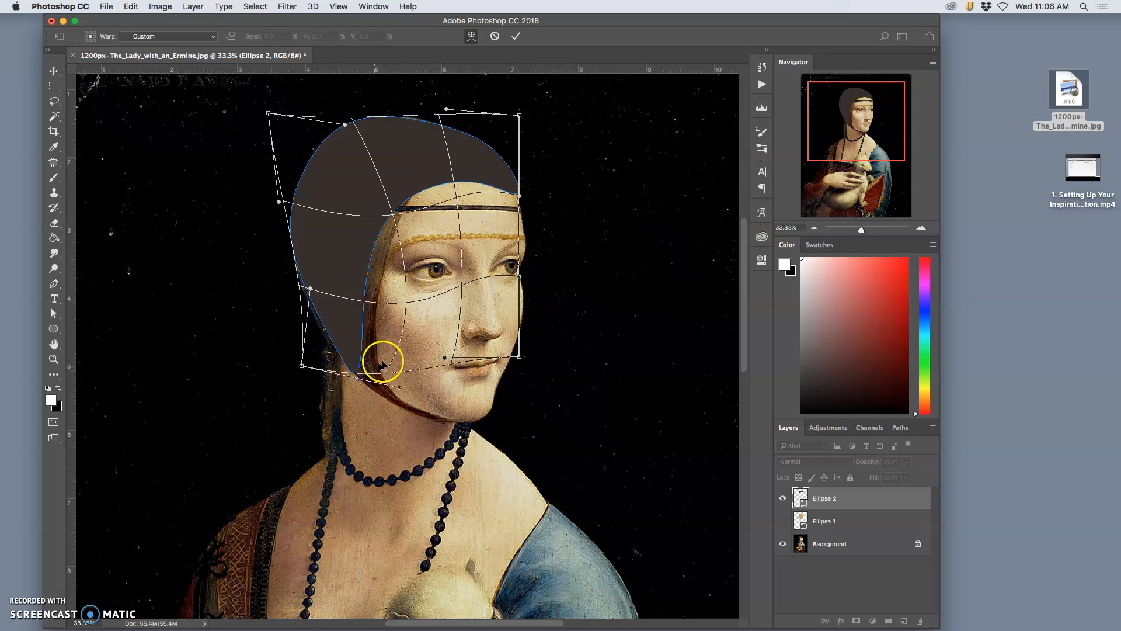
pyautogui.moveTo(372, 299); pyautogui.dragTo(396, 310)
pyautogui.moveTo(442, 215); pyautogui.dragTo(438, 193)
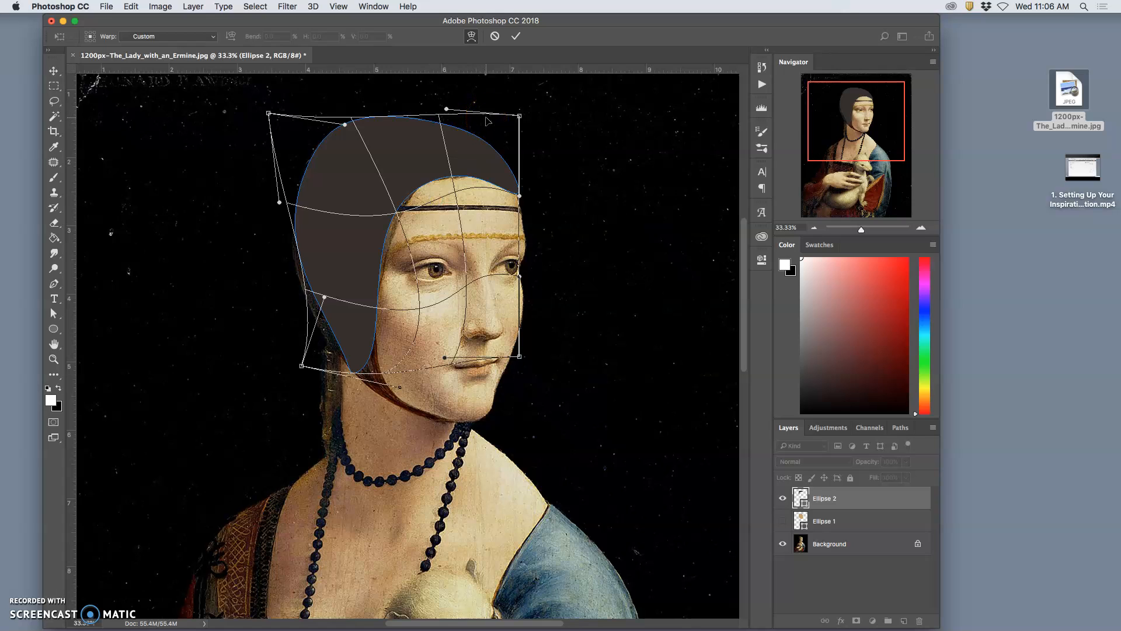
pyautogui.moveTo(488, 116); pyautogui.dragTo(484, 118)
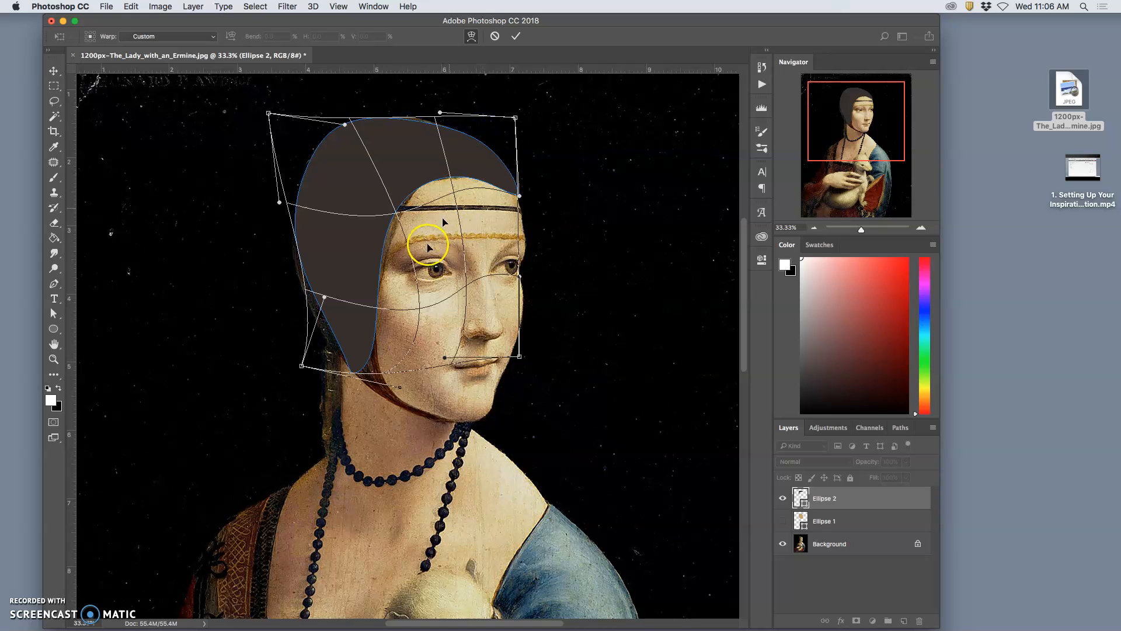
pyautogui.moveTo(313, 298); pyautogui.dragTo(306, 319)
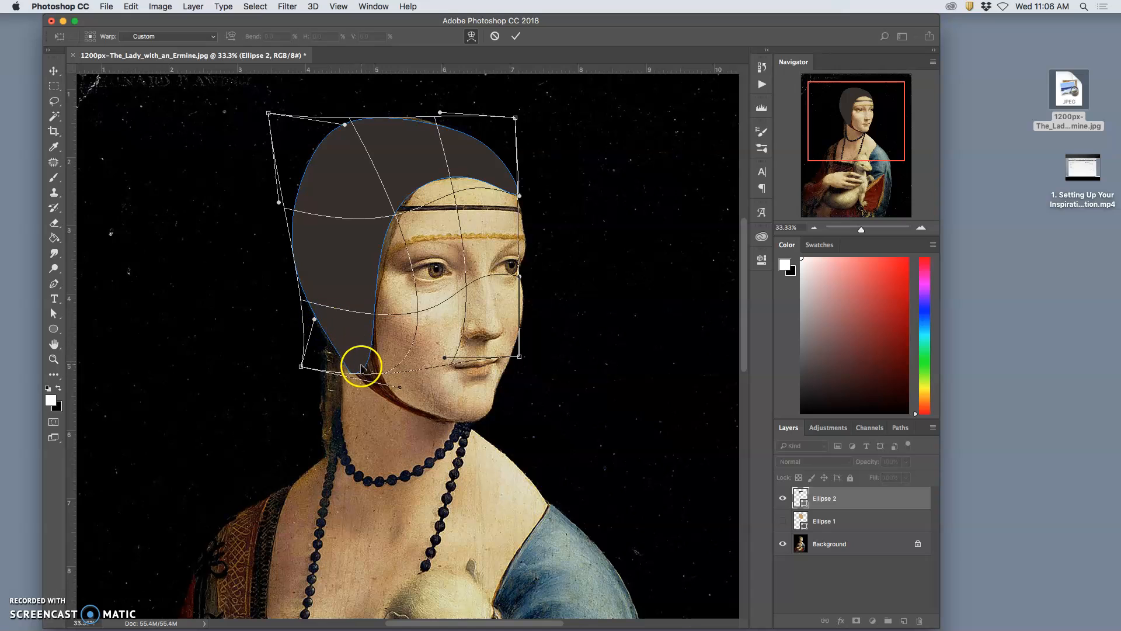
pyautogui.moveTo(360, 371); pyautogui.dragTo(368, 376)
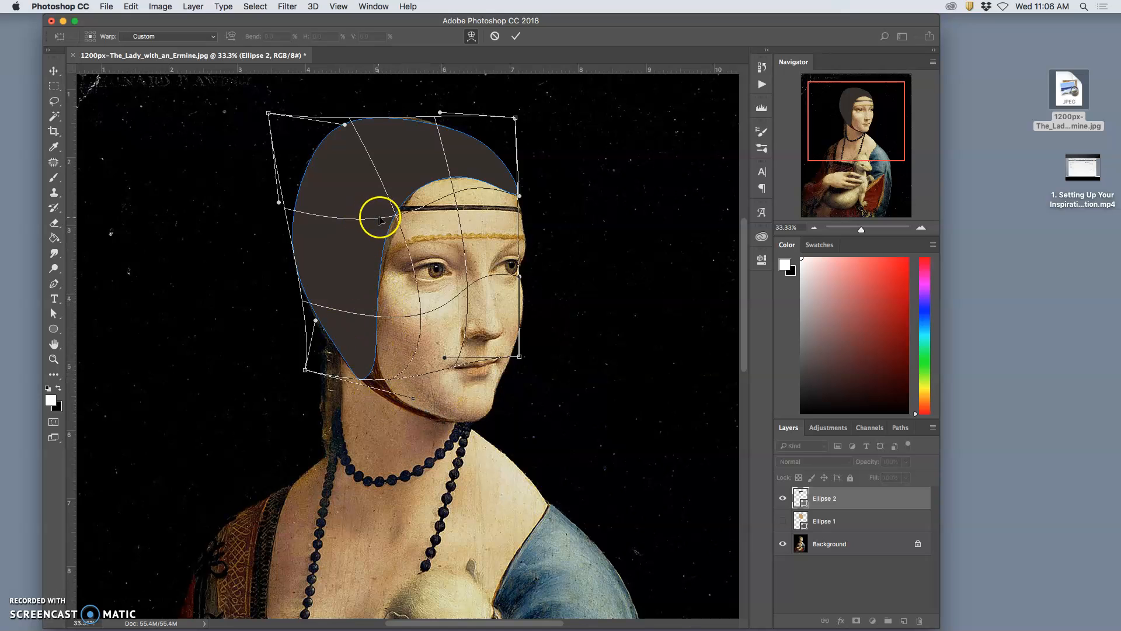
# Fine-tune the hair shape's forehead arch, crown and back to match the painted hair, and apply the warp
pyautogui.moveTo(443, 173); pyautogui.dragTo(450, 172)
pyautogui.moveTo(496, 118); pyautogui.dragTo(413, 123)
pyautogui.moveTo(310, 115); pyautogui.dragTo(264, 115)
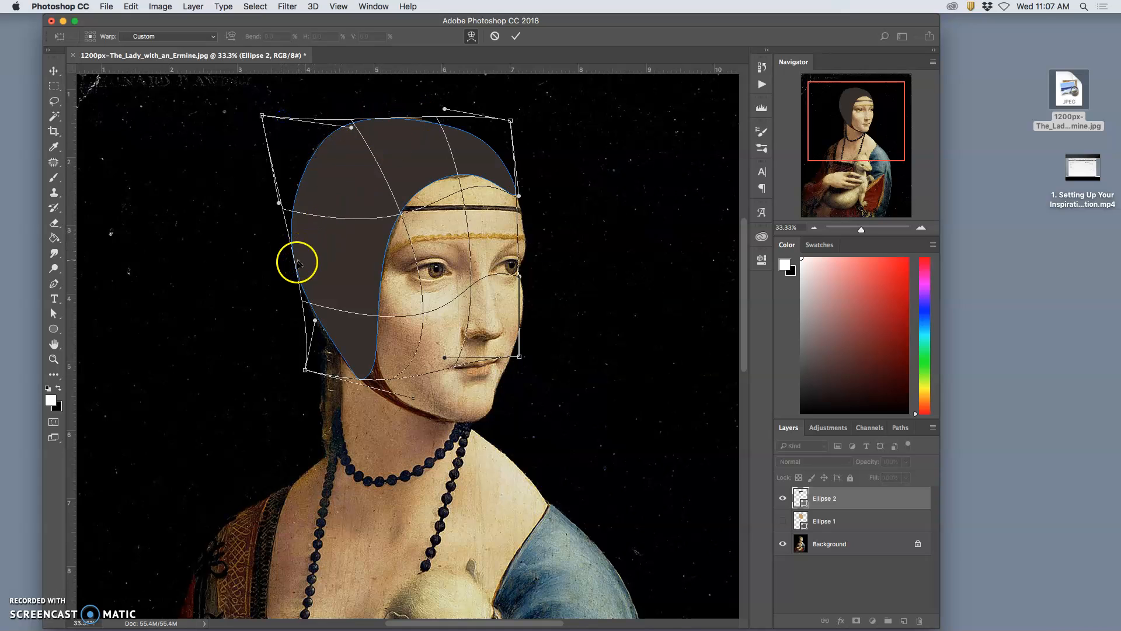
pyautogui.moveTo(298, 265); pyautogui.dragTo(299, 262)
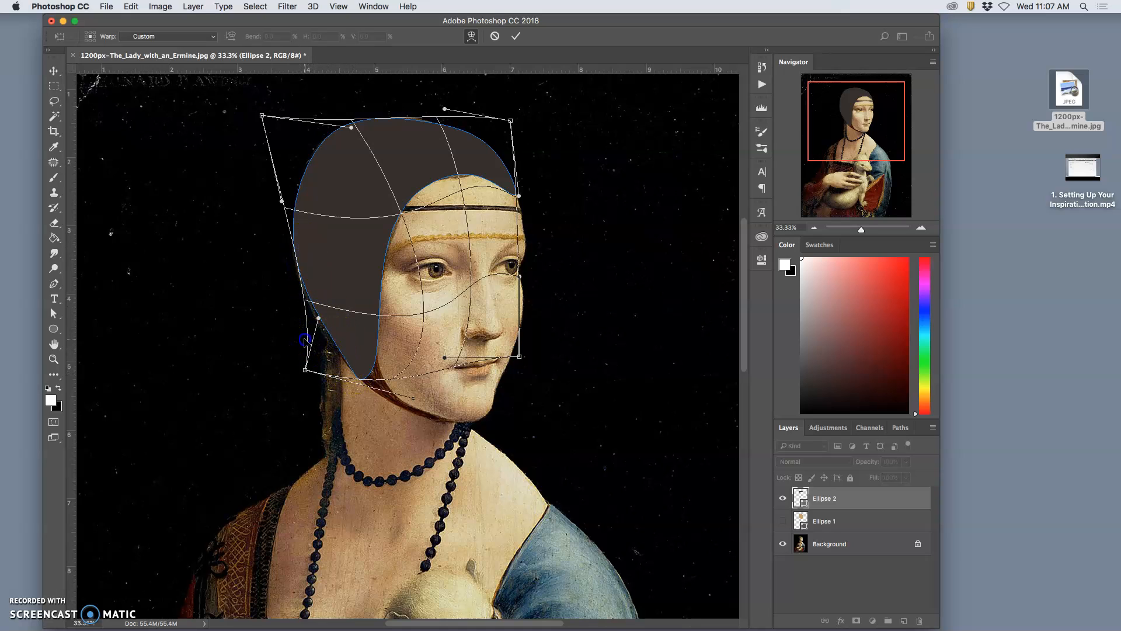
pyautogui.moveTo(305, 370); pyautogui.dragTo(300, 374)
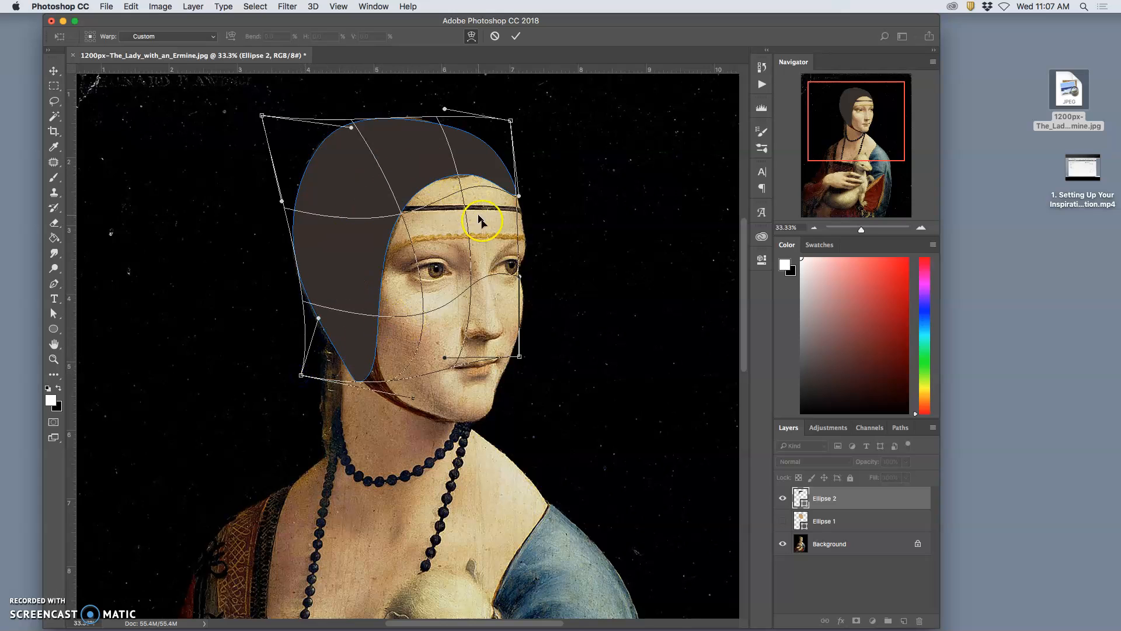
pyautogui.press('Return')
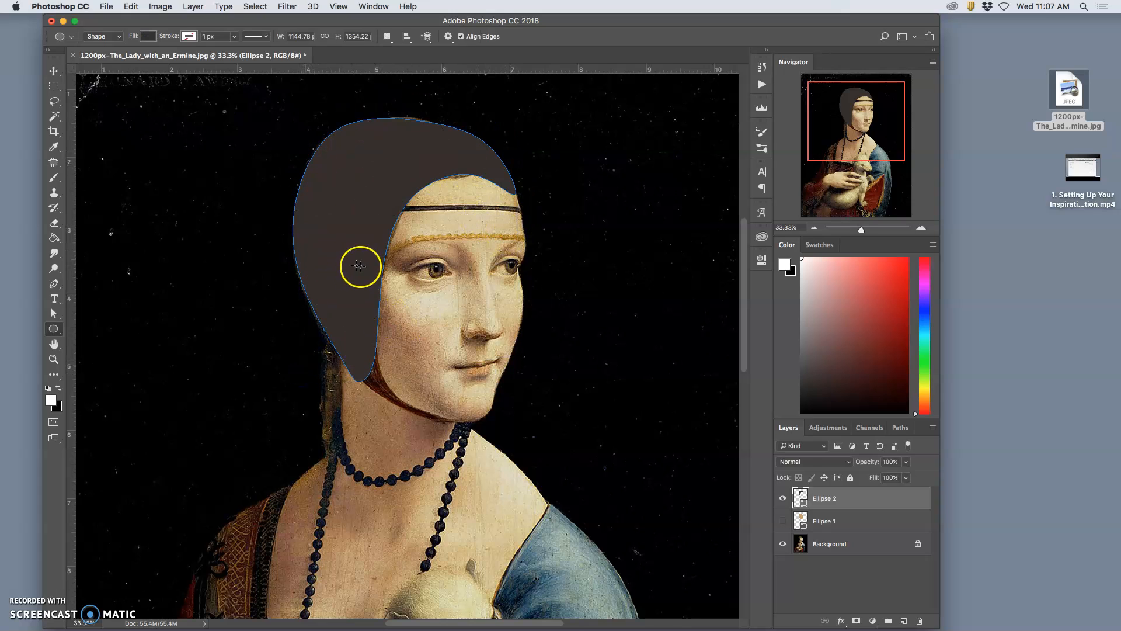
# Show the head ellipse again and warp its lower-left edge inward until it sits behind the hair shape
pyautogui.click(783, 521)
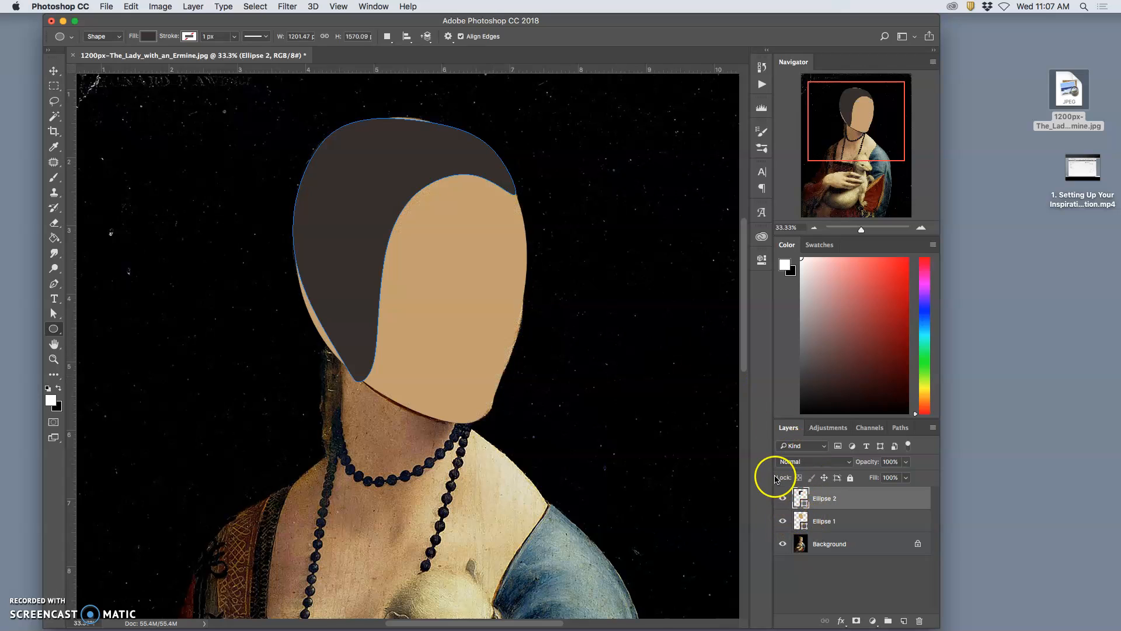
pyautogui.click(845, 523)
pyautogui.press('super+t')
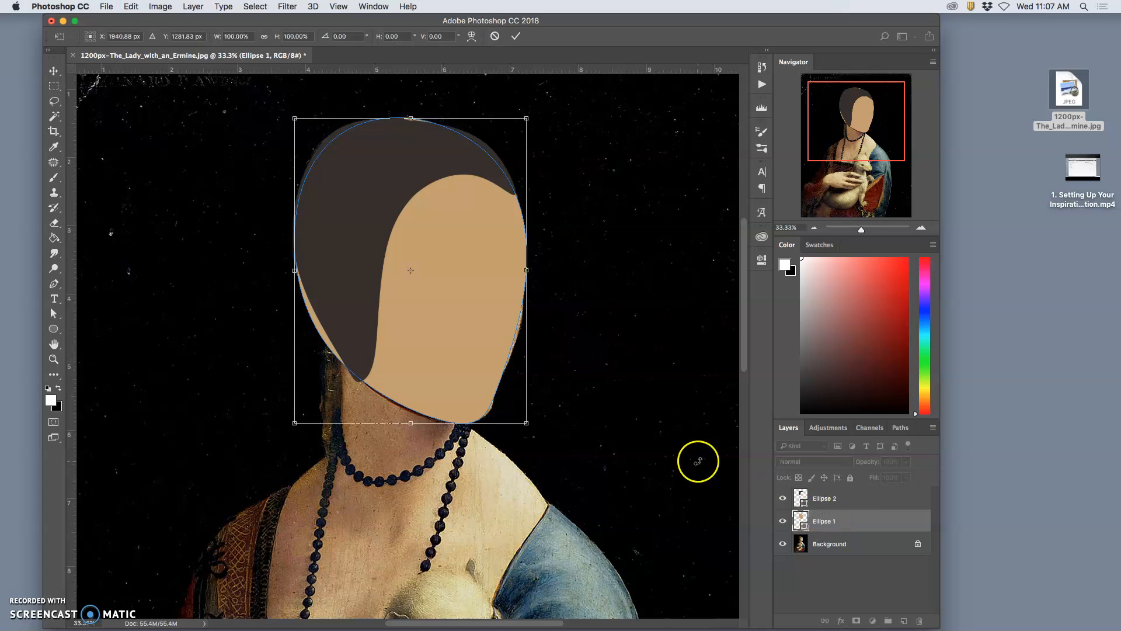
pyautogui.rightClick(447, 299)
pyautogui.click(483, 372)
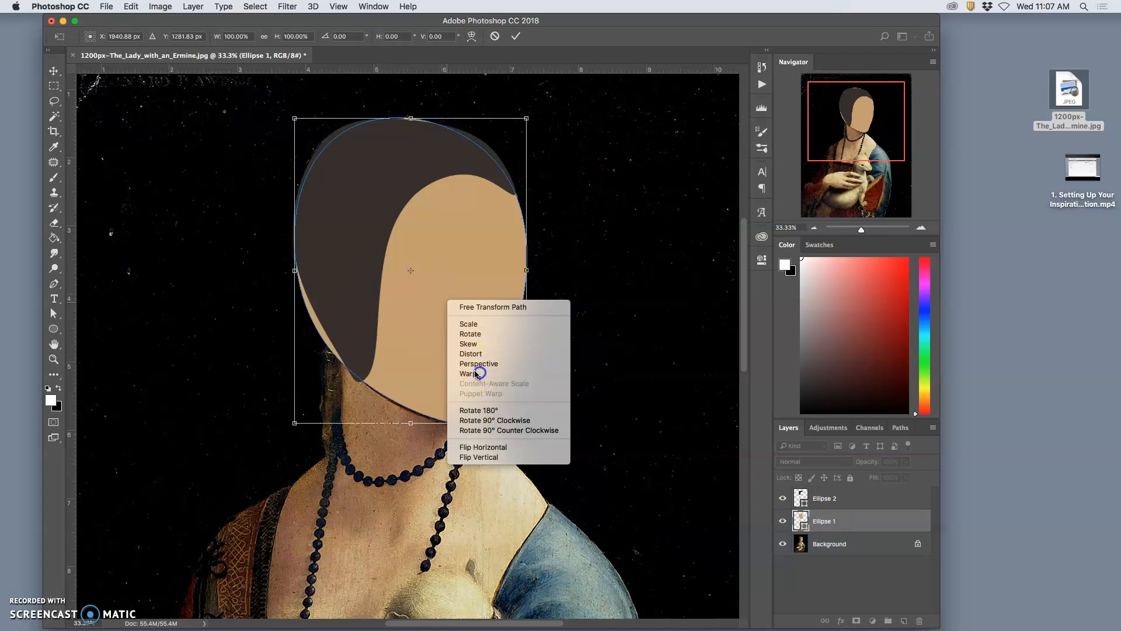
pyautogui.moveTo(300, 350); pyautogui.dragTo(308, 350)
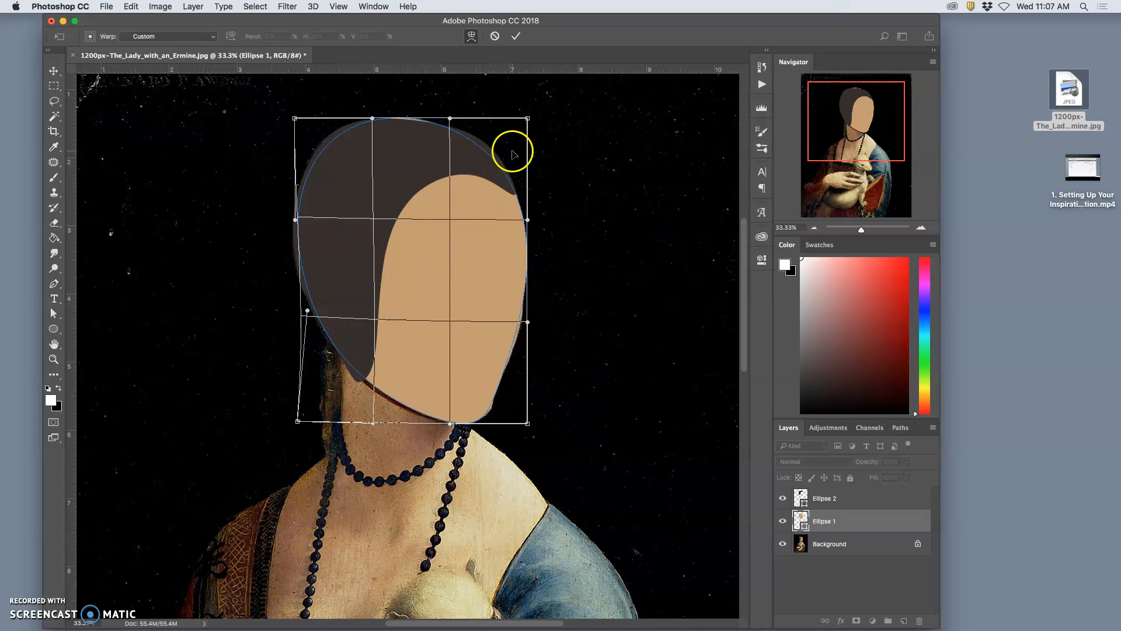
pyautogui.press('Return')
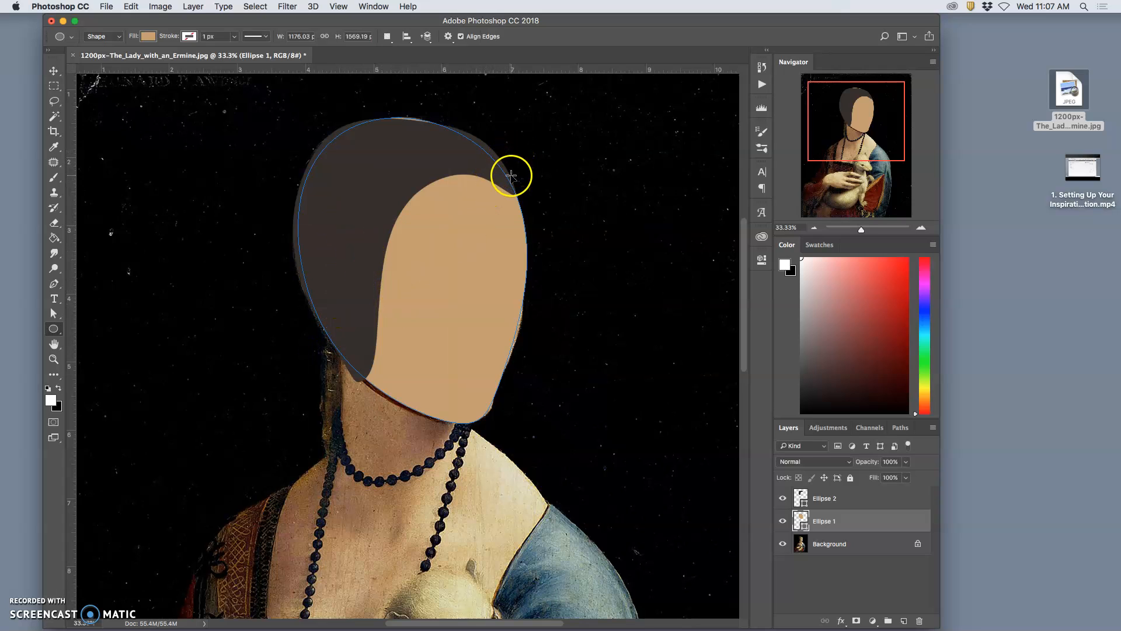
pyautogui.click(615, 330)
pyautogui.click(597, 328)
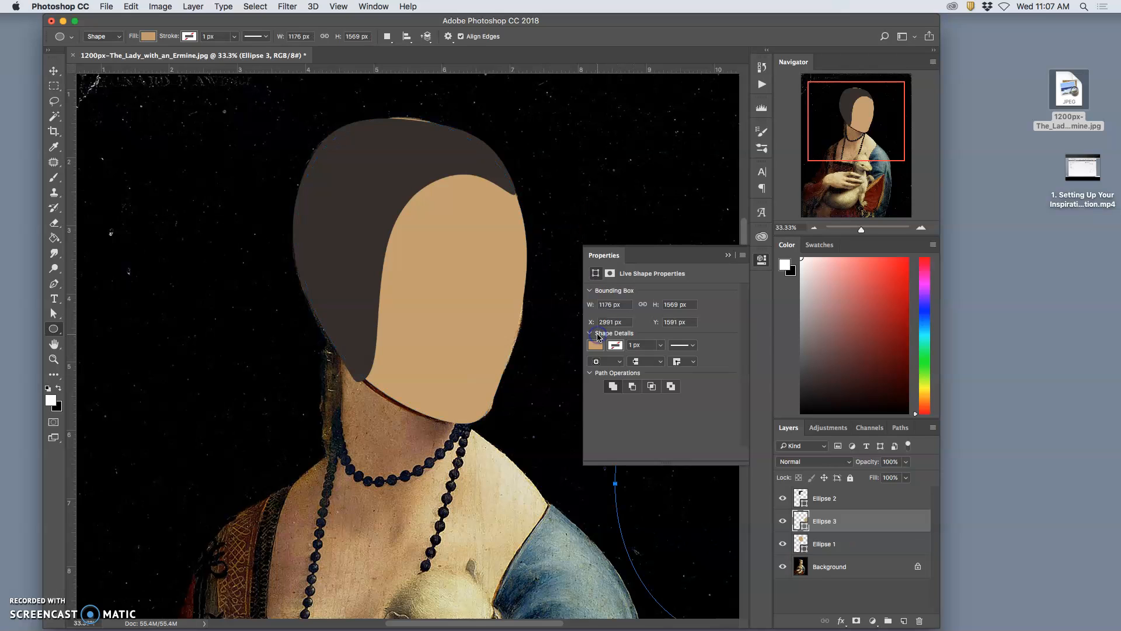
pyautogui.press('super+minus')
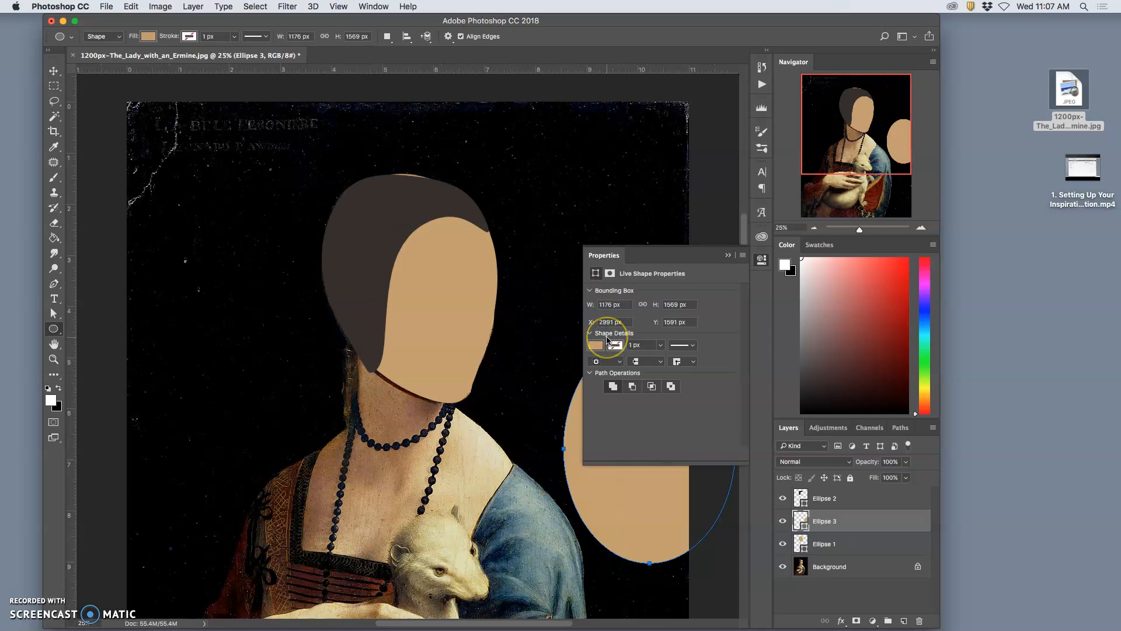
pyautogui.press('super+z')
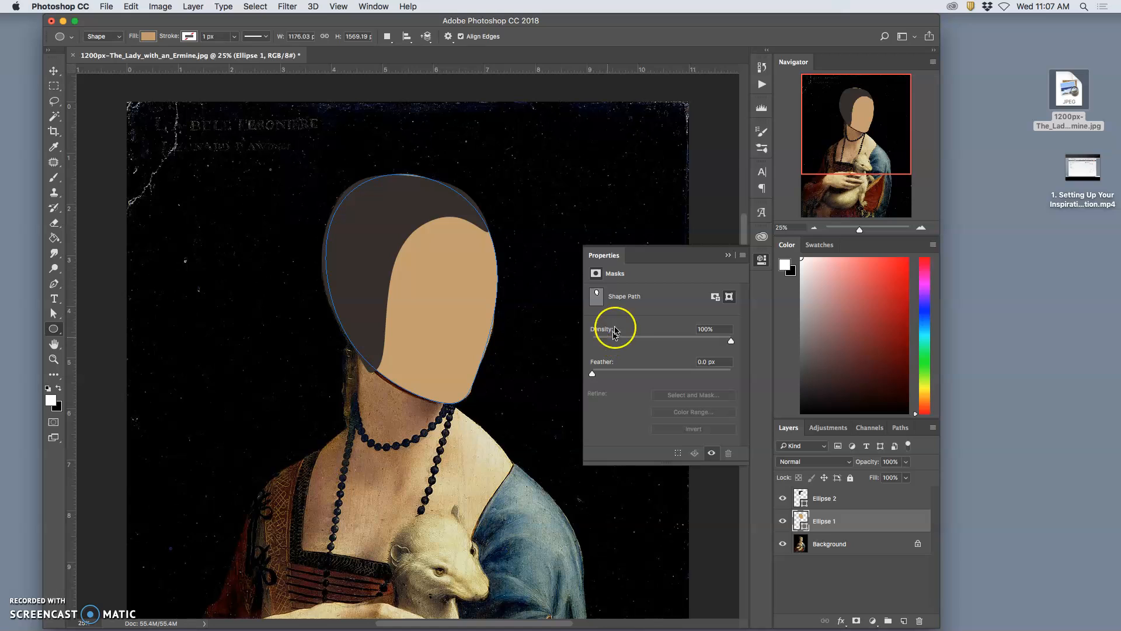
pyautogui.click(727, 255)
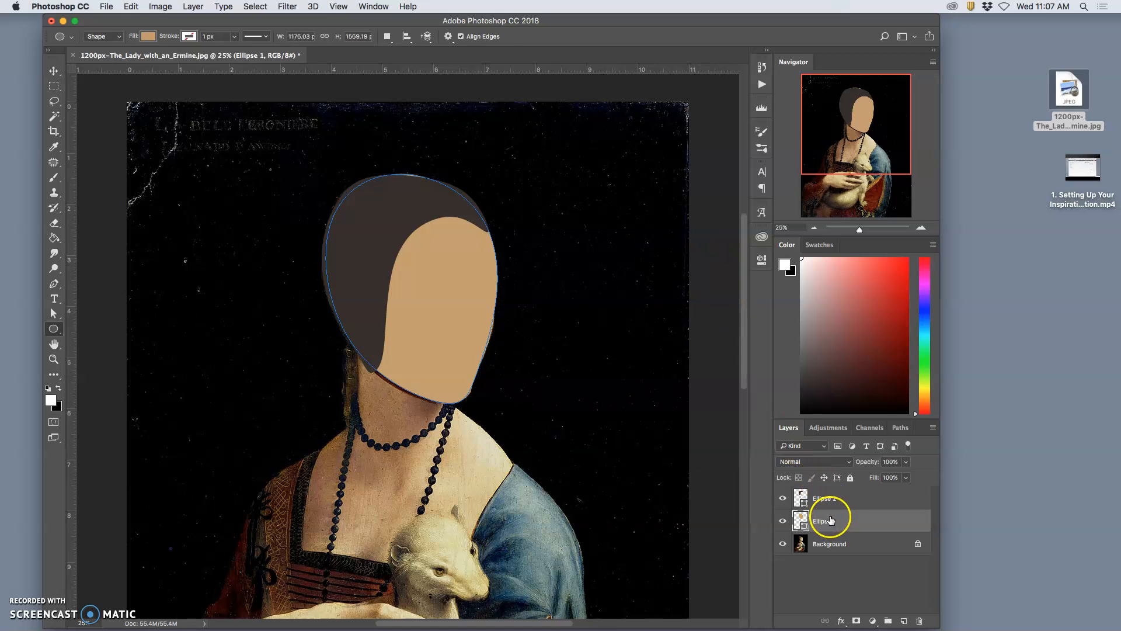
# Warp the head ellipse's top edge slightly down so it stays hidden beneath the hair shape, and apply it
pyautogui.press('super+t')
pyautogui.rightClick(413, 188)
pyautogui.click(433, 262)
pyautogui.moveTo(412, 175); pyautogui.dragTo(412, 180)
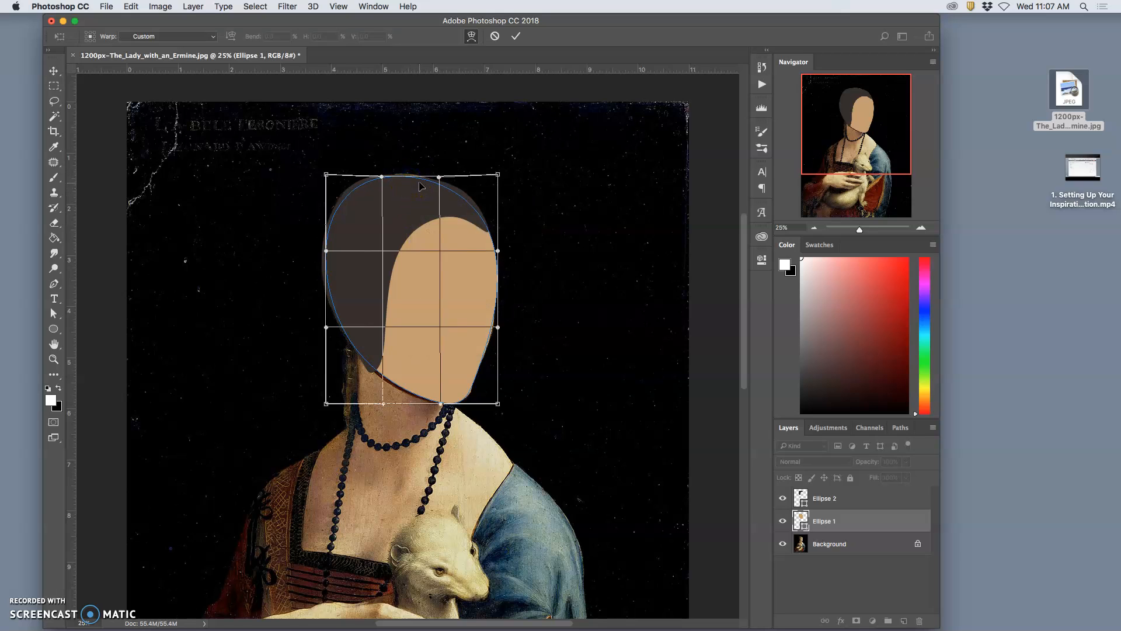
pyautogui.moveTo(417, 181); pyautogui.dragTo(418, 183)
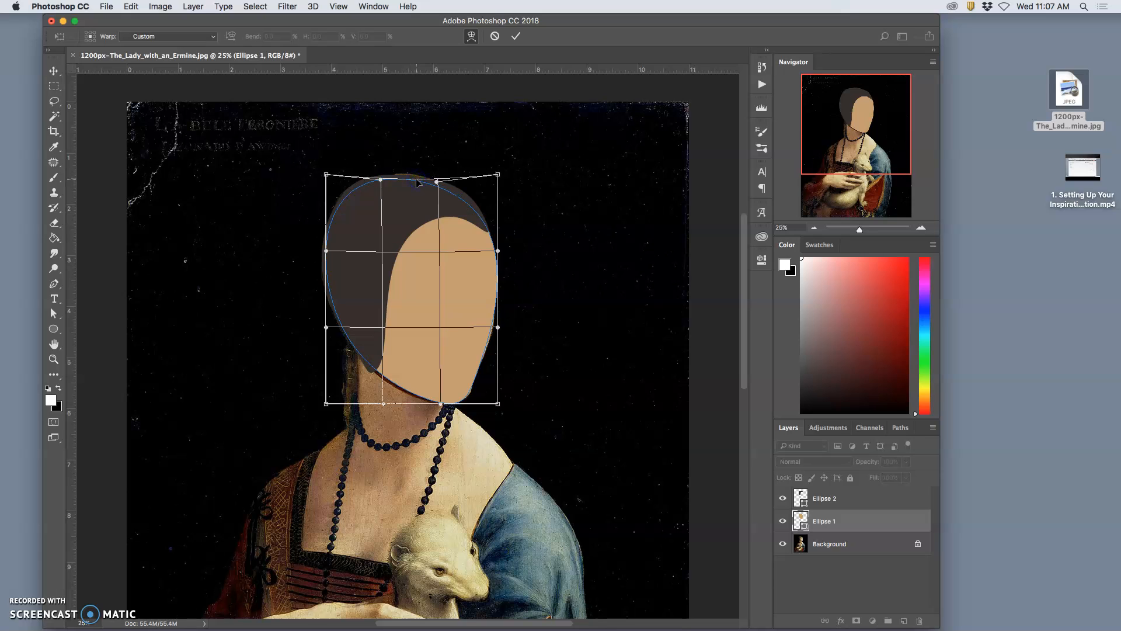
pyautogui.press('Return')
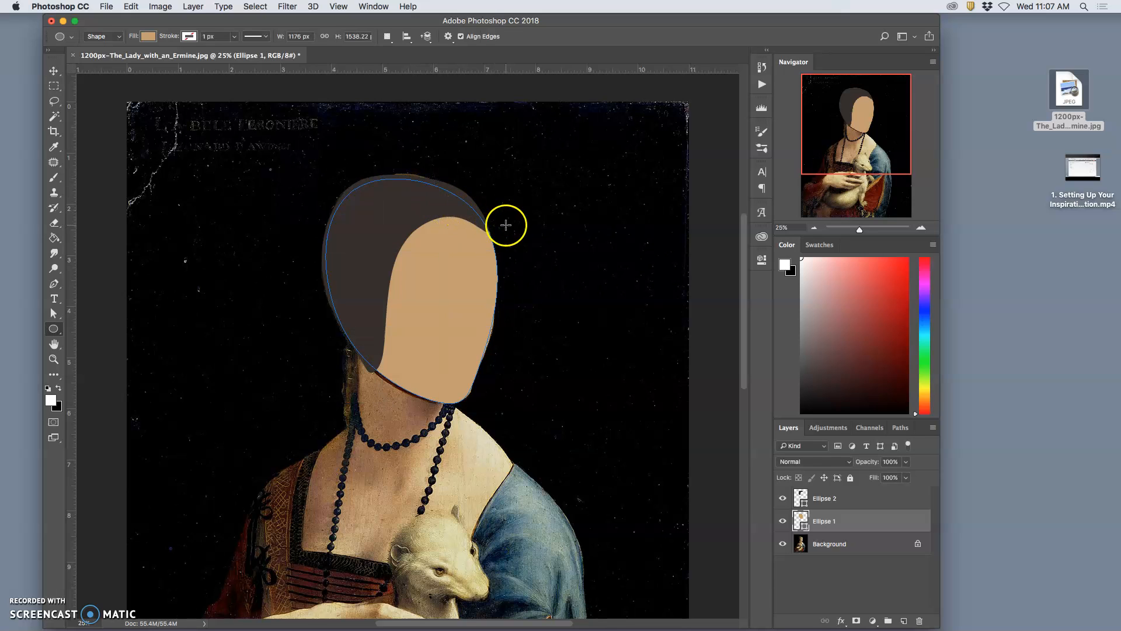
# Warp the hair shape's top edge slightly upward, adjust its two upper corners, and apply the warp
pyautogui.click(834, 500)
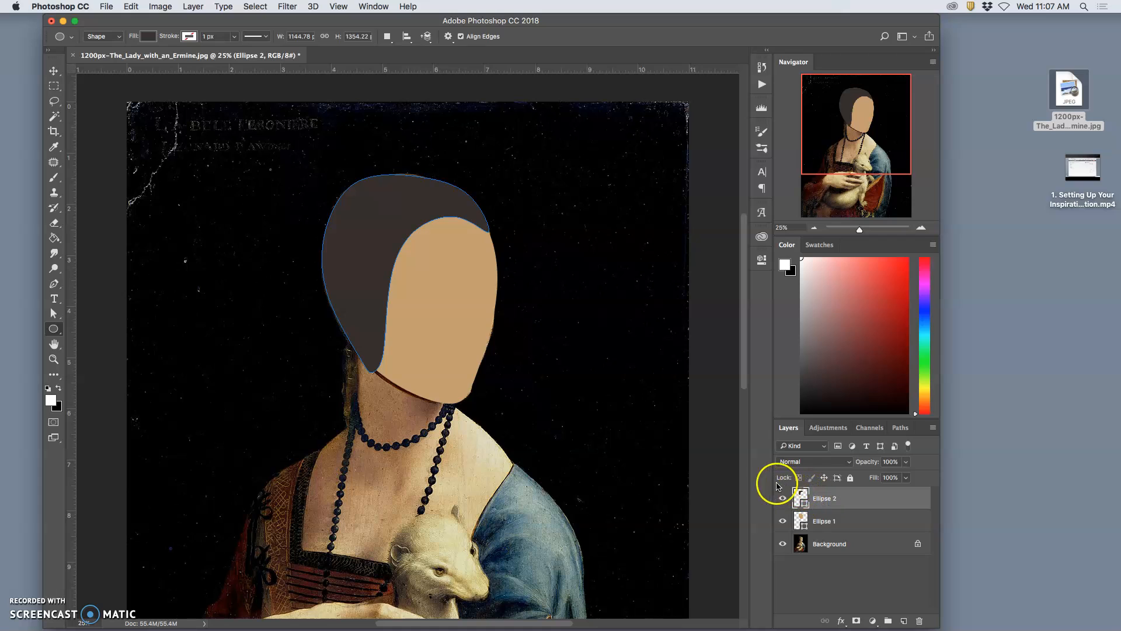
pyautogui.press('super+t')
pyautogui.rightClick(418, 202)
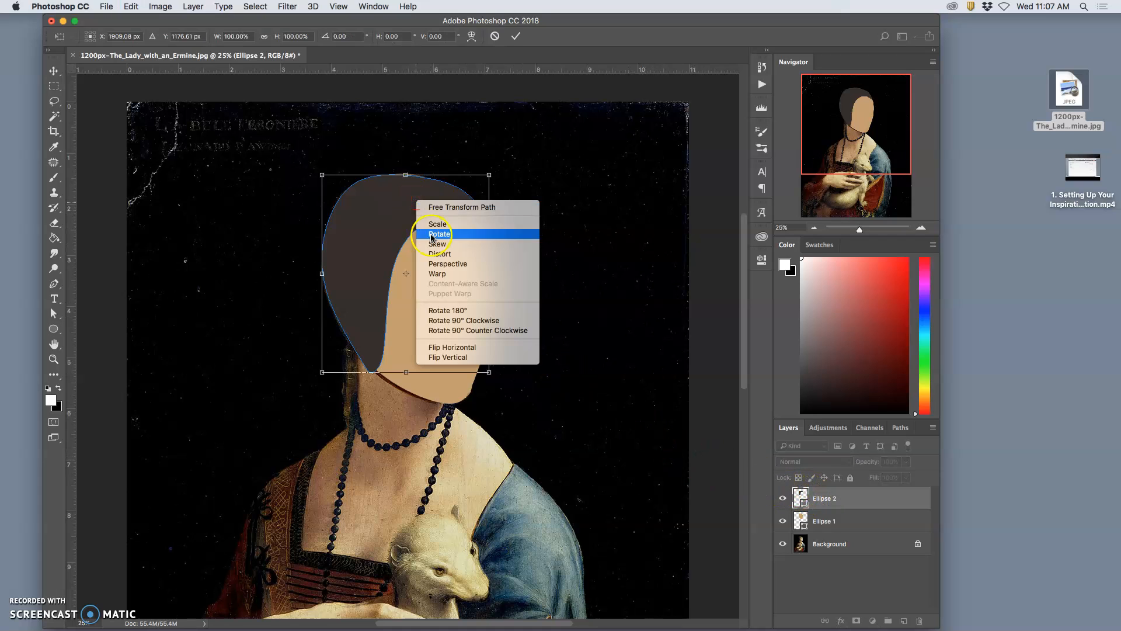
pyautogui.click(438, 274)
pyautogui.moveTo(411, 174); pyautogui.dragTo(411, 173)
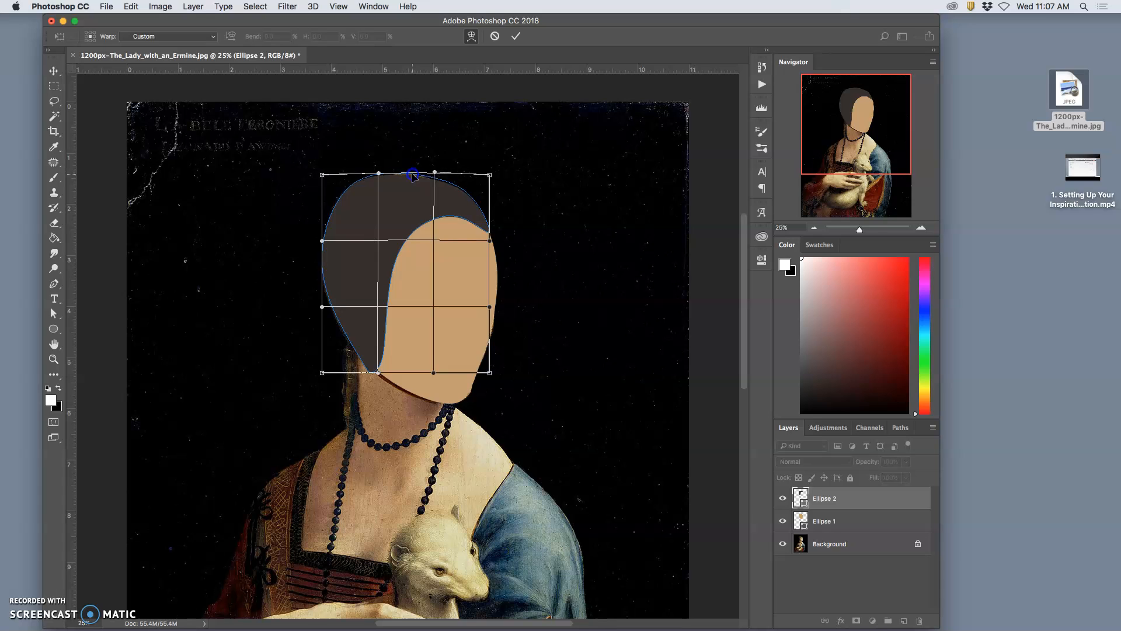
pyautogui.moveTo(472, 177); pyautogui.dragTo(471, 179)
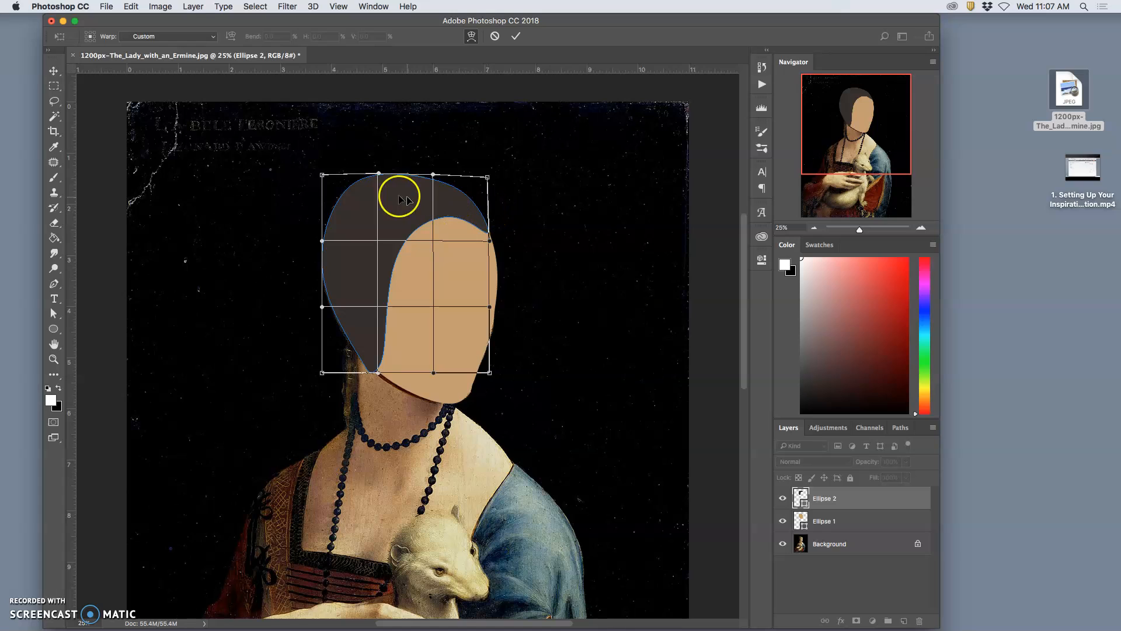
pyautogui.moveTo(333, 179); pyautogui.dragTo(333, 177)
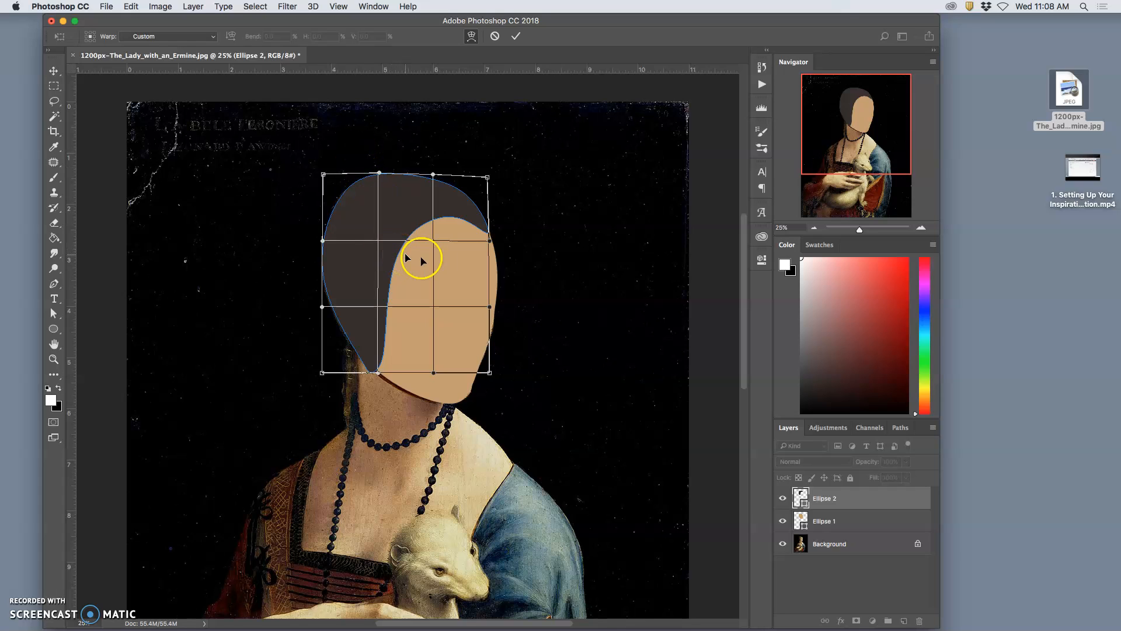
pyautogui.press('Return')
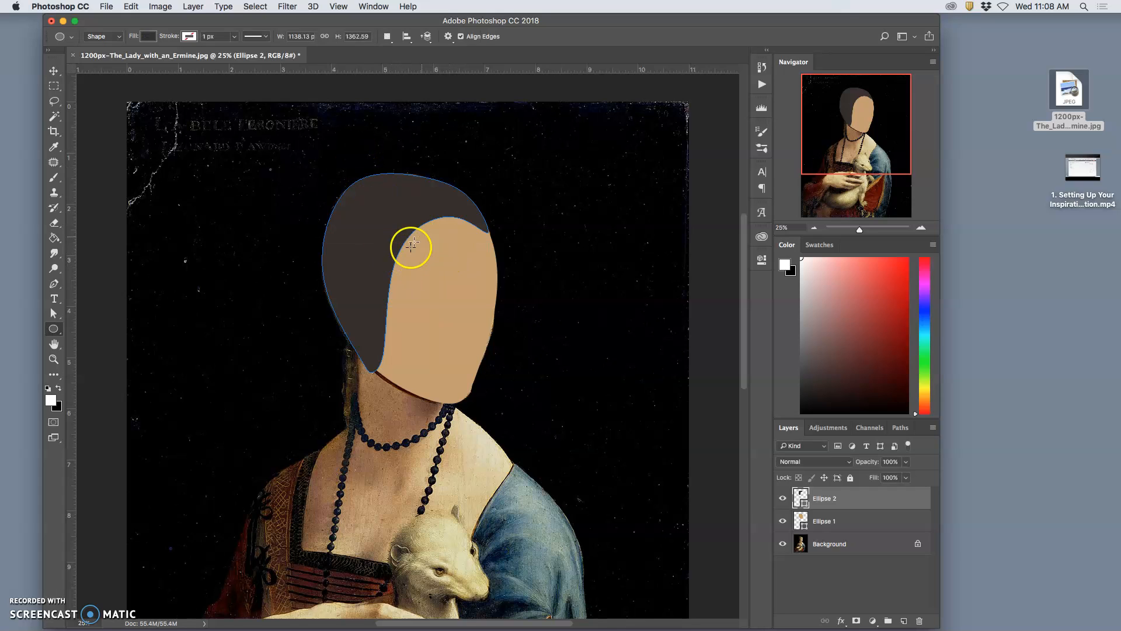
# Create a dark ellipse of about 1138 × 1363 px over the shoulder and hide all three ellipse layers
pyautogui.click(419, 432)
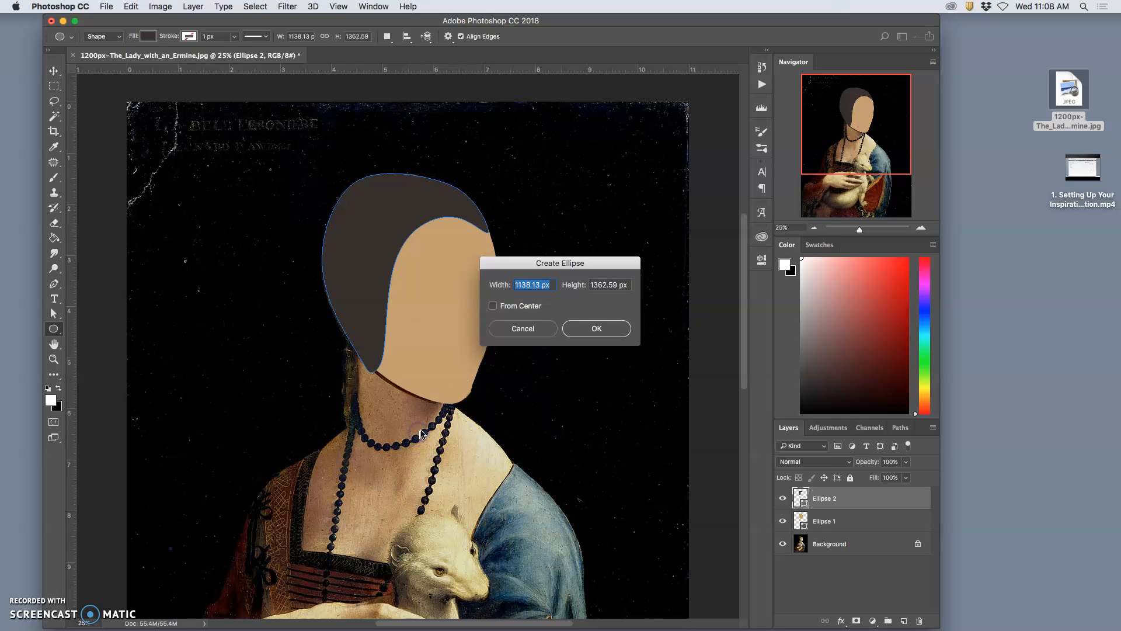
pyautogui.click(594, 324)
pyautogui.scroll(-5, 558, 343)
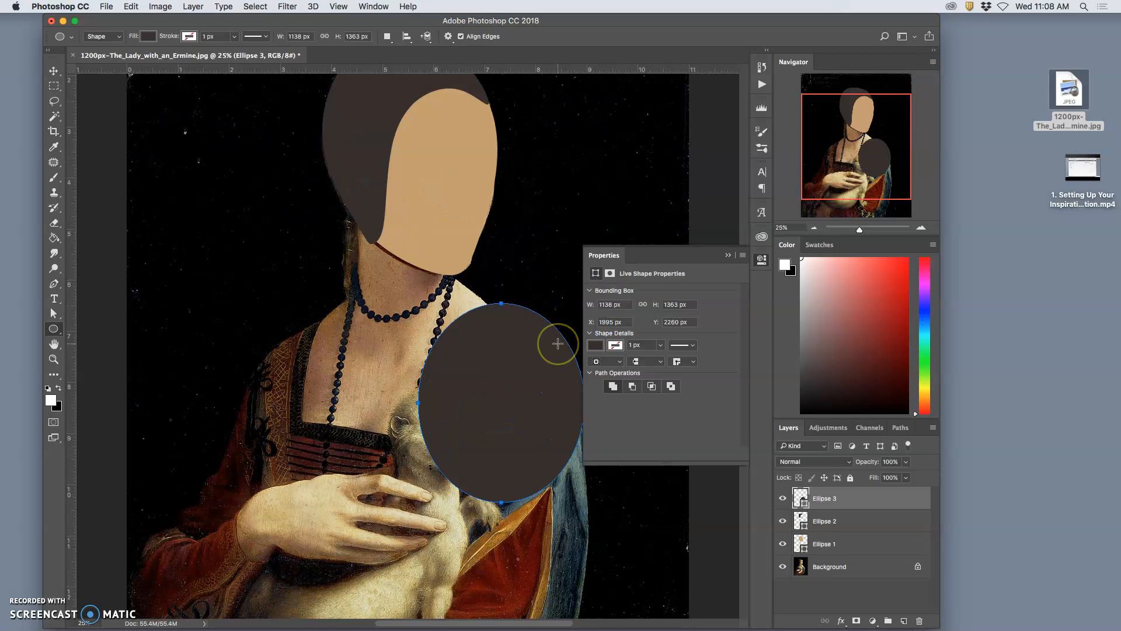
pyautogui.press('super+minus')
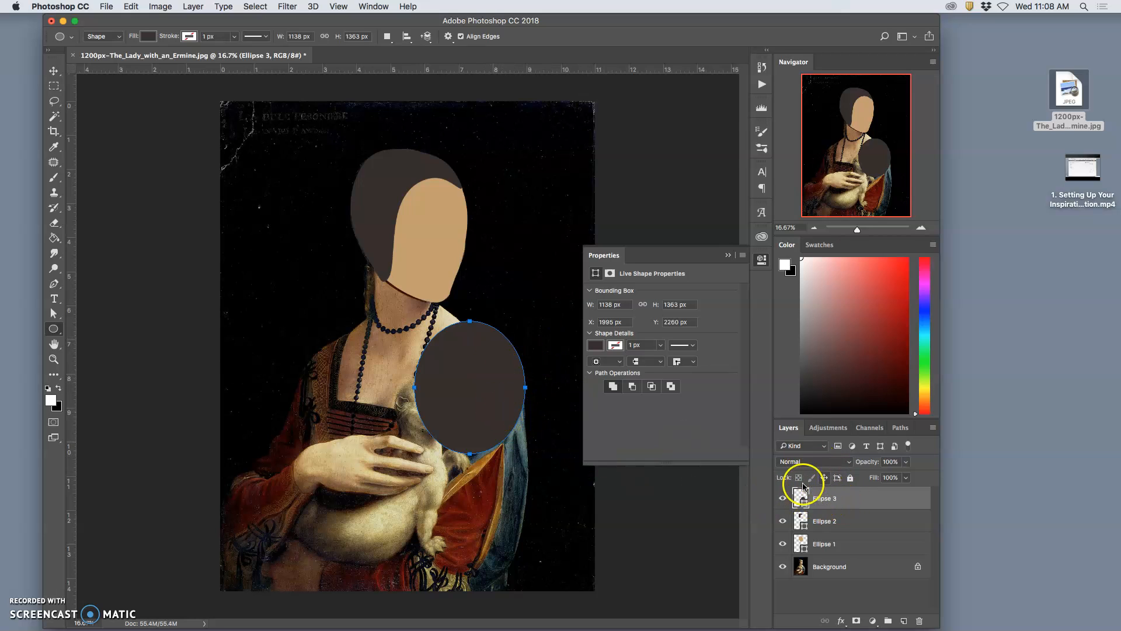
pyautogui.moveTo(782, 544); pyautogui.dragTo(783, 498)
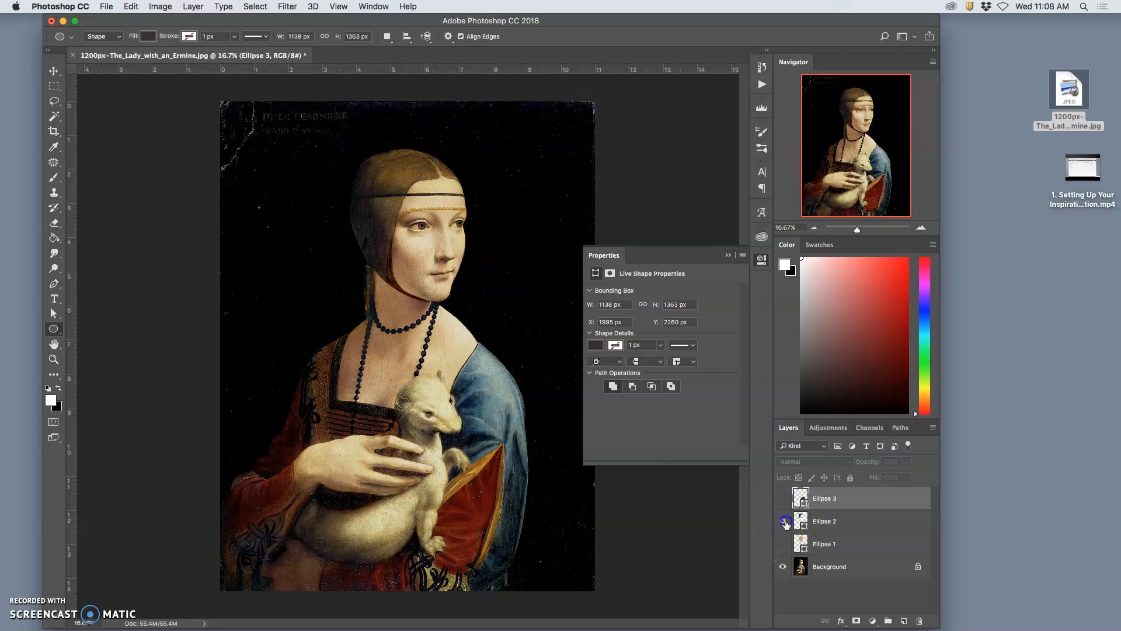
# Show the hair ellipse and recolour it with dark brown 432e17 sampled from the hair braid at the neck
pyautogui.click(783, 521)
pyautogui.click(801, 520)
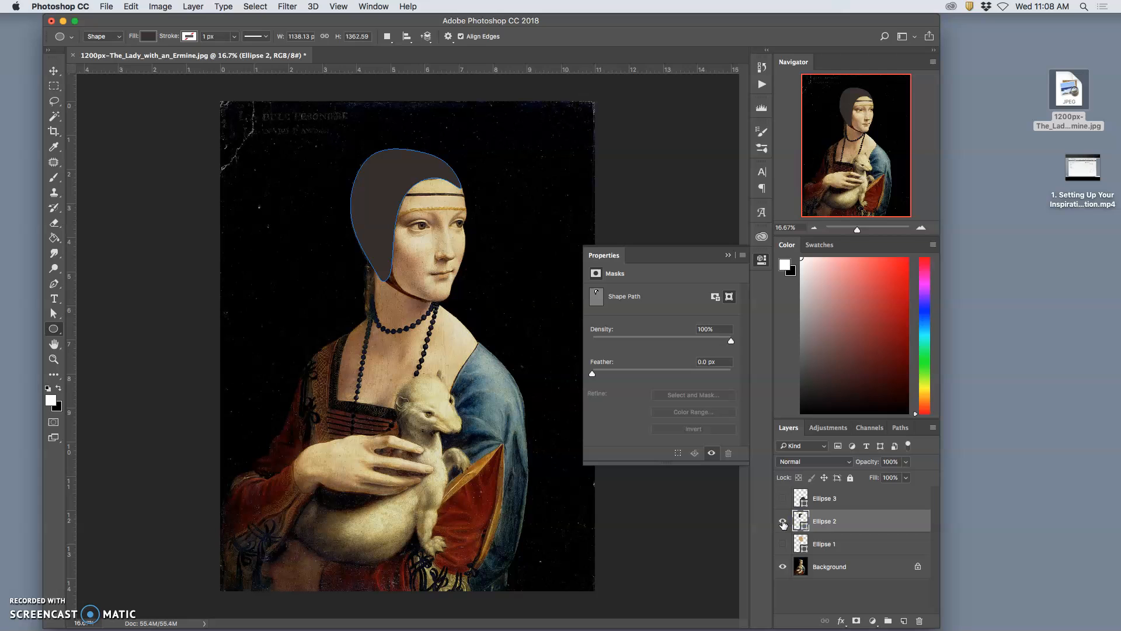
pyautogui.doubleClick(801, 519)
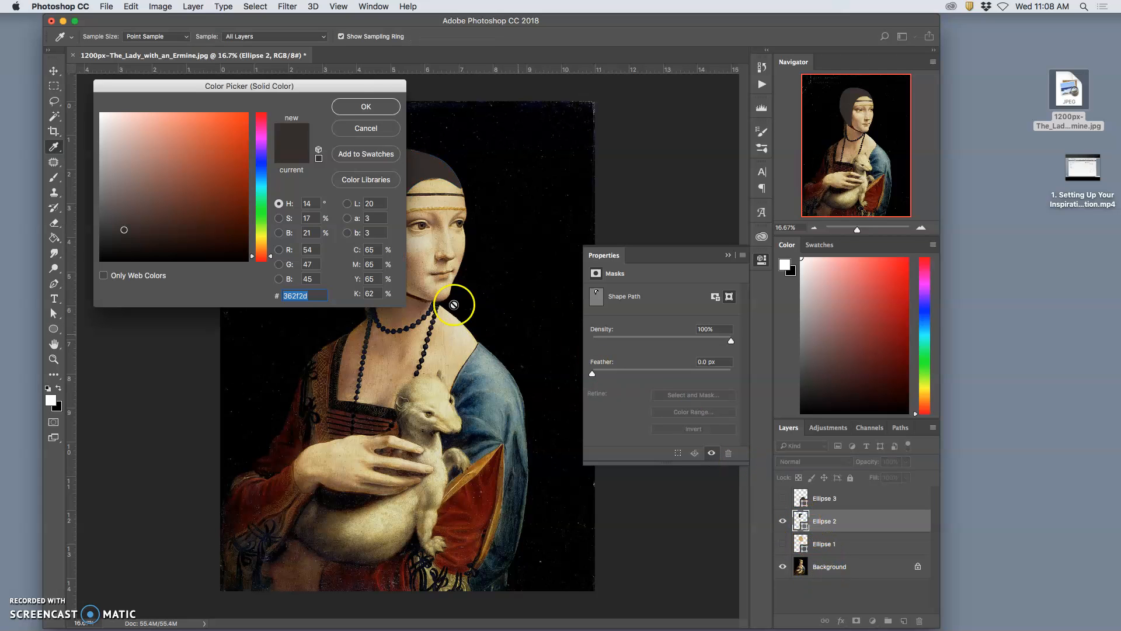
pyautogui.moveTo(363, 88); pyautogui.dragTo(810, 96)
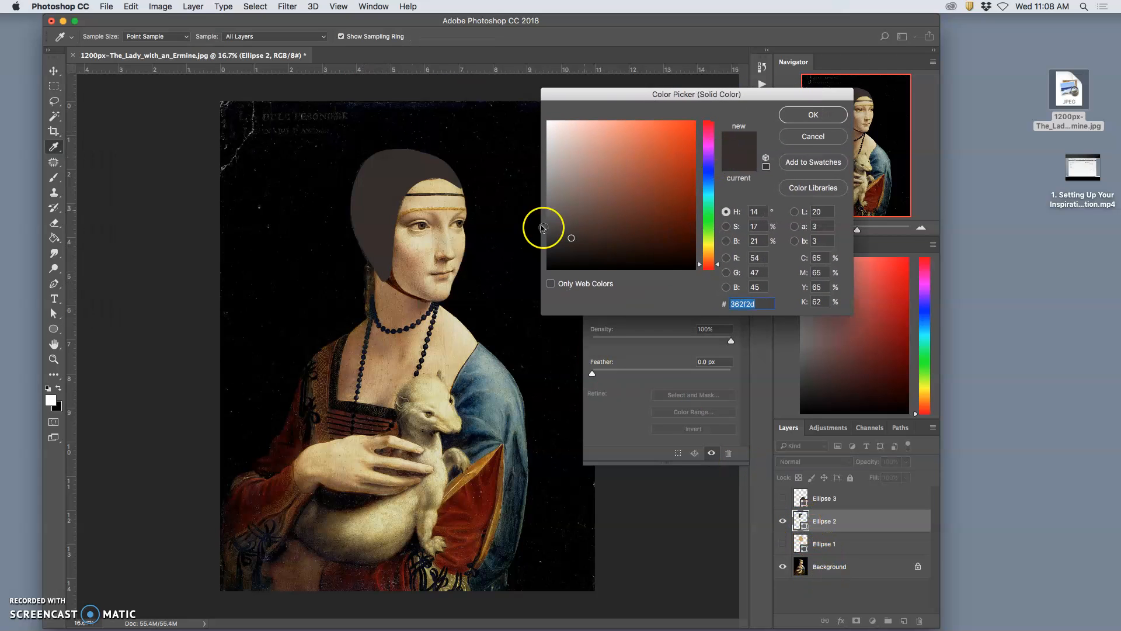
pyautogui.click(395, 278)
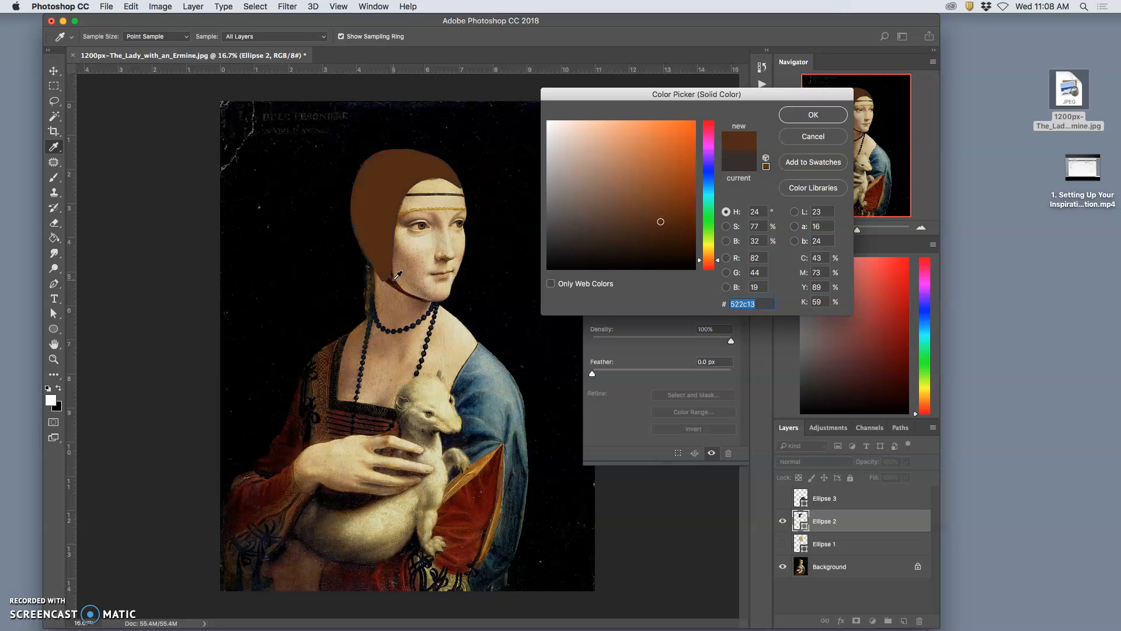
pyautogui.click(394, 280)
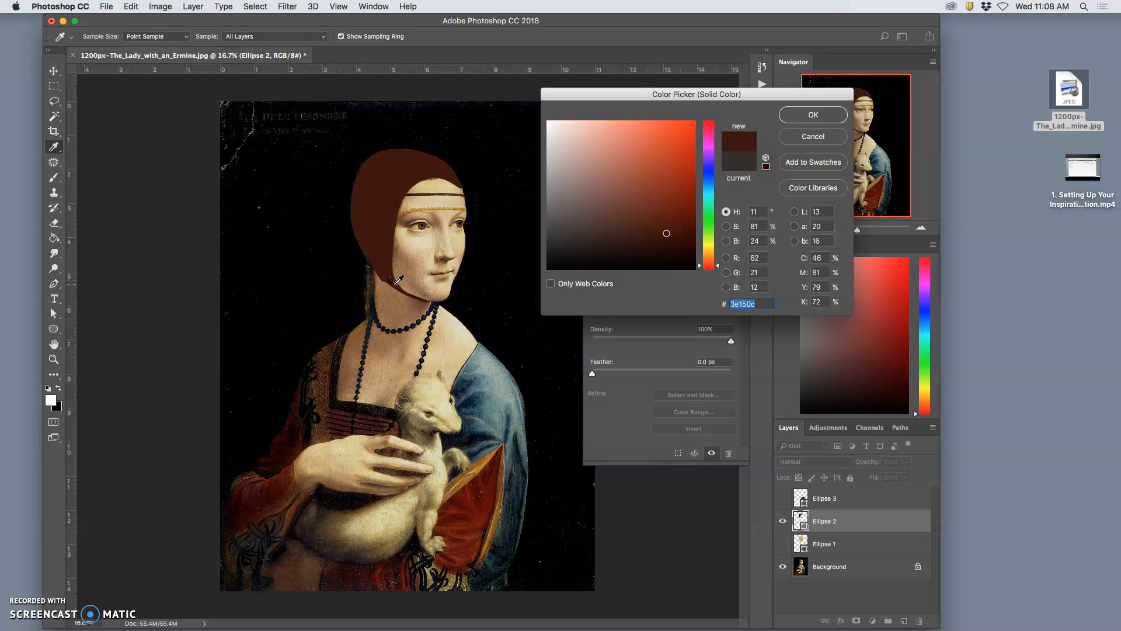
pyautogui.click(394, 284)
pyautogui.click(397, 286)
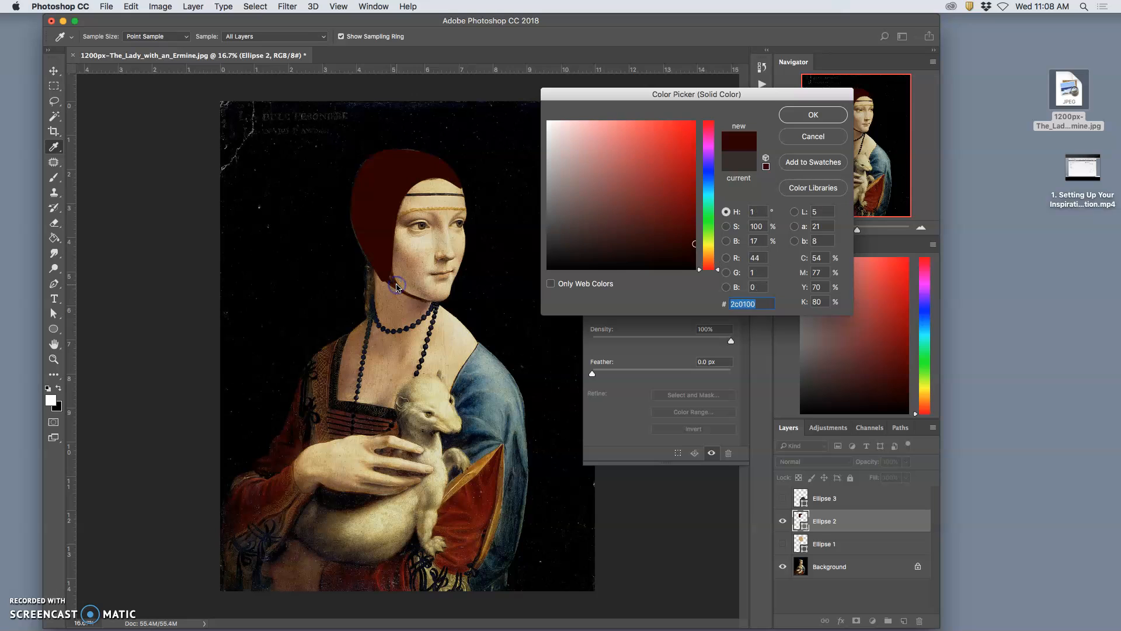
pyautogui.moveTo(422, 321); pyautogui.dragTo(369, 294)
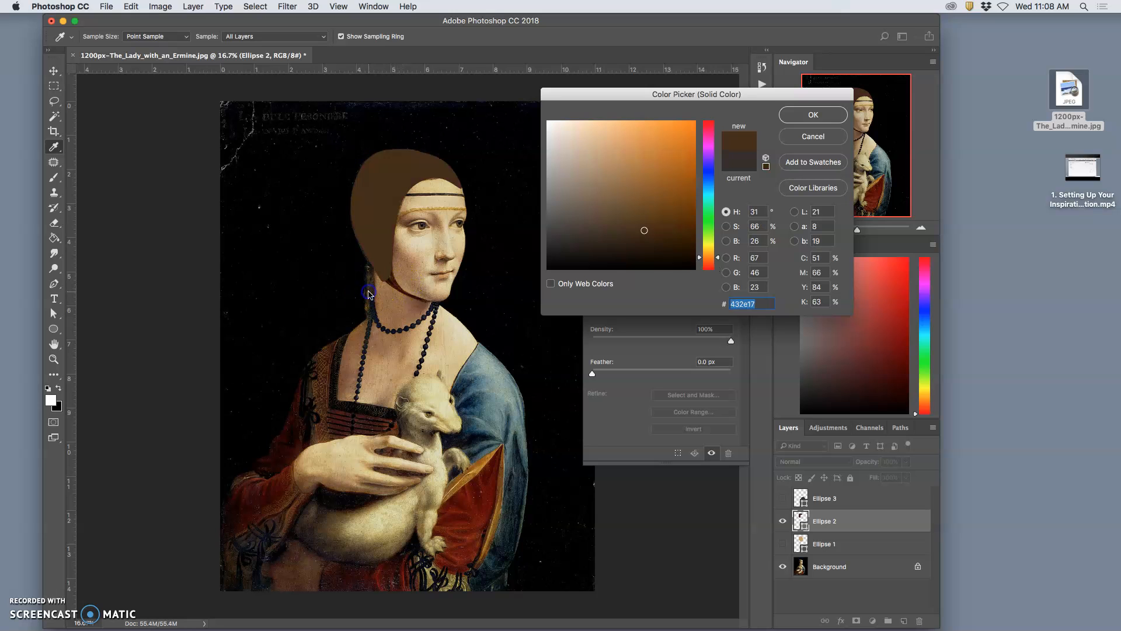
pyautogui.click(795, 116)
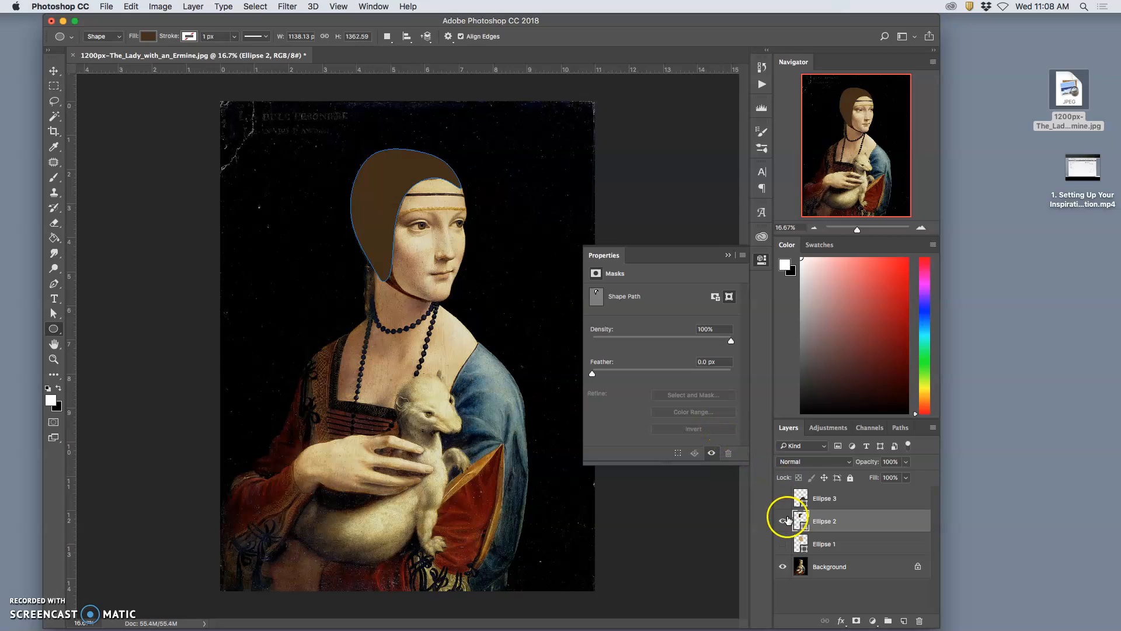
# Check the head and hair shapes together, compare with both hidden, and leave only the hair shape visible
pyautogui.click(783, 544)
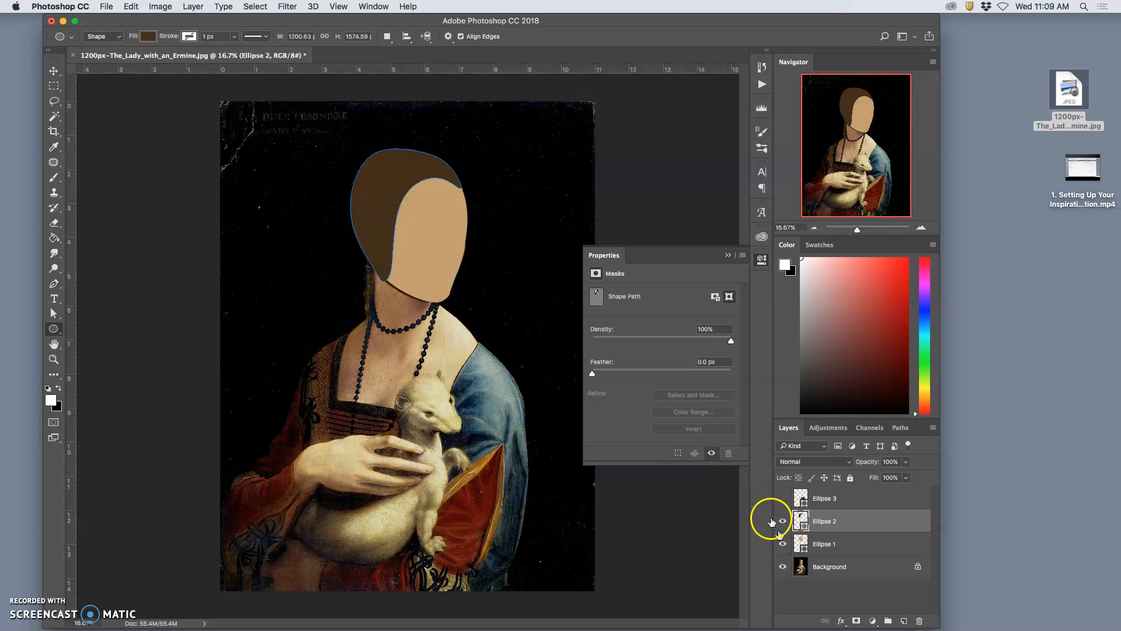
pyautogui.click(786, 521)
pyautogui.click(782, 544)
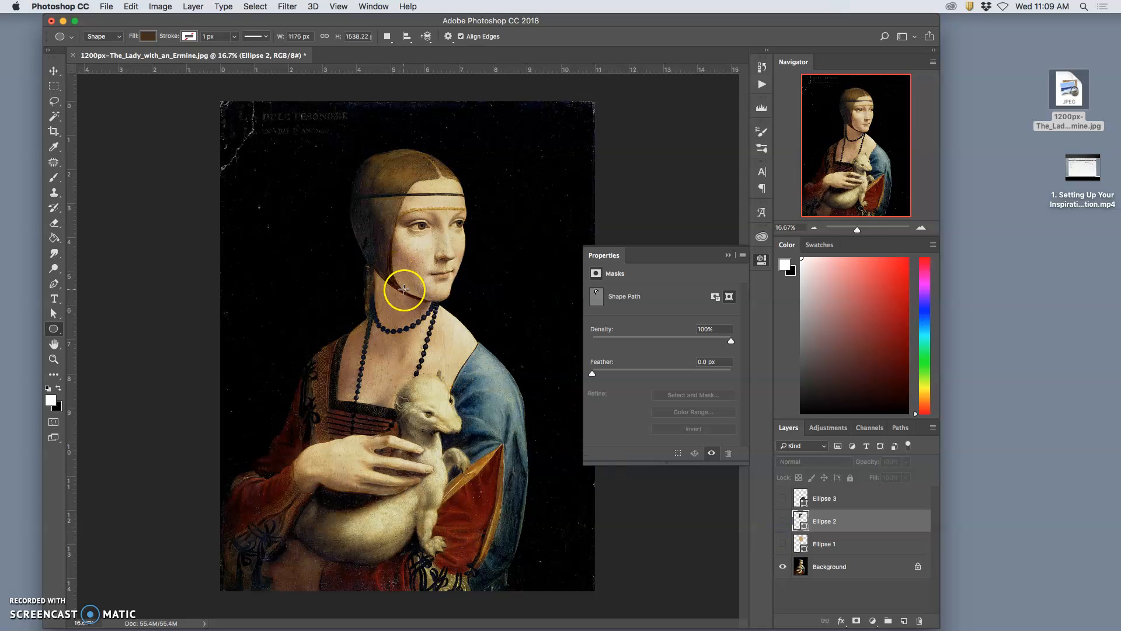
pyautogui.click(783, 522)
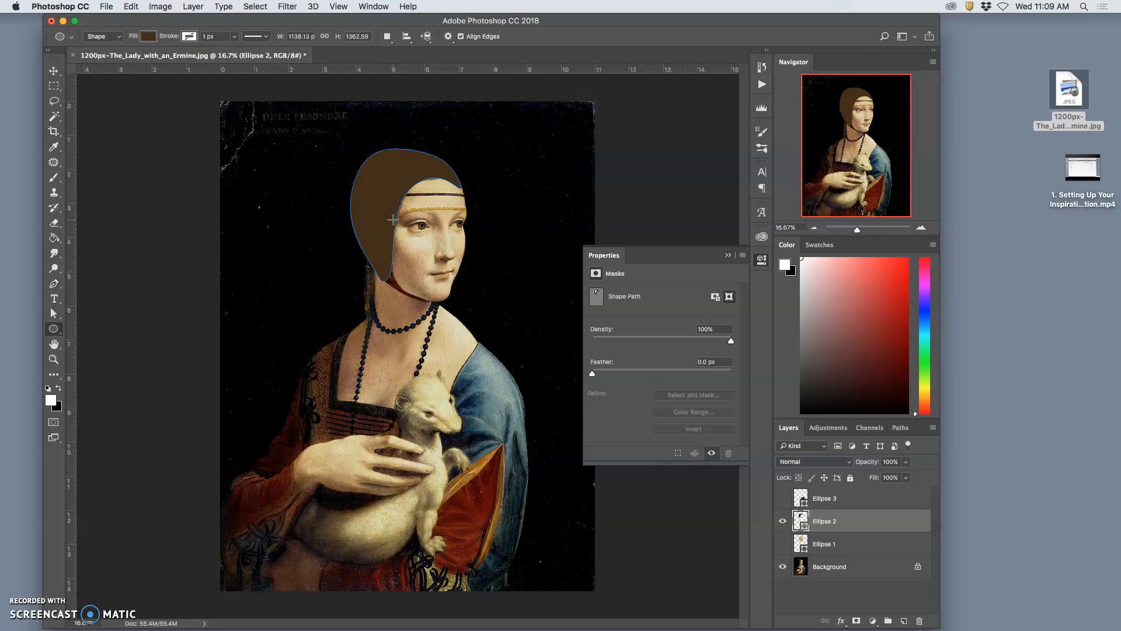
# Delete the unused Ellipse 3 layer
pyautogui.press('super+equal')
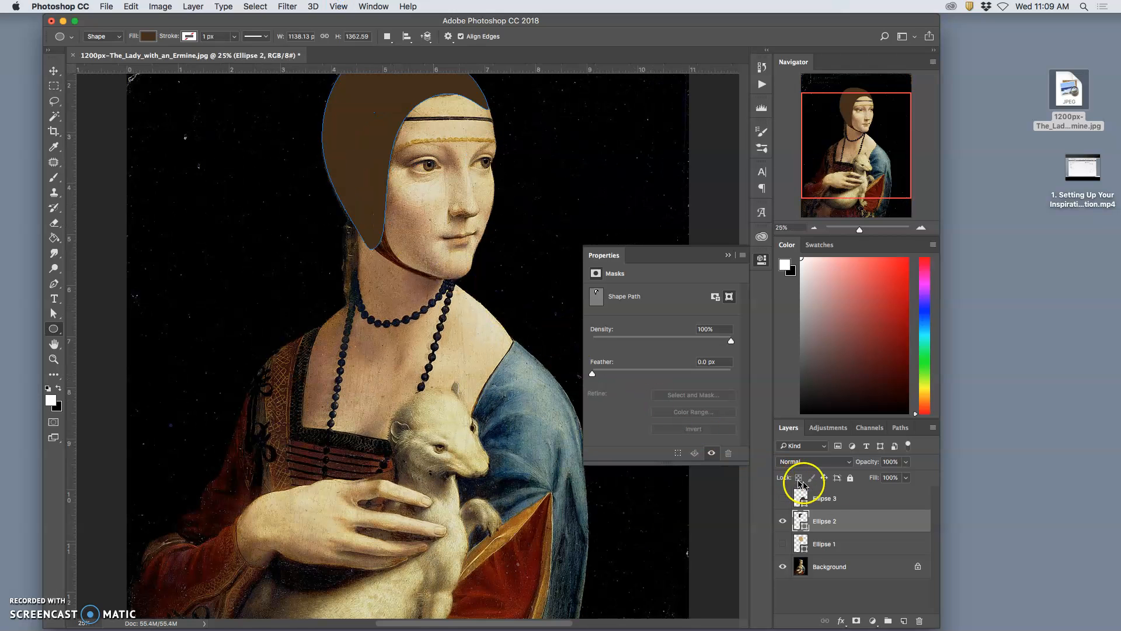
pyautogui.click(833, 500)
pyautogui.press('Delete')
pyautogui.click(830, 506)
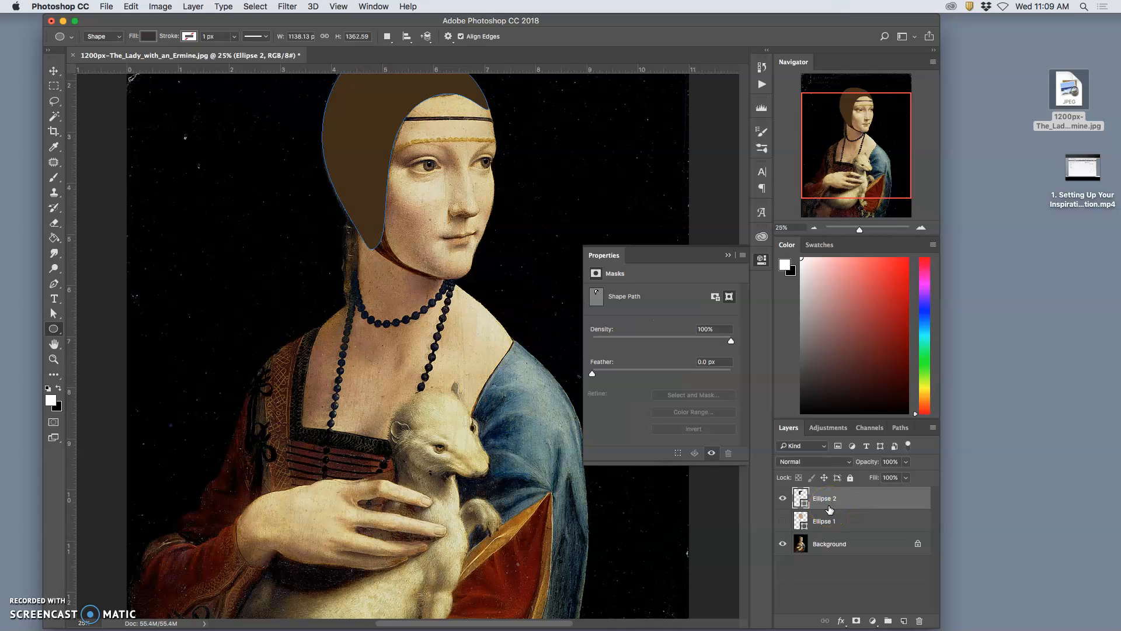
# Duplicate the hair shape layer
pyautogui.scroll(5, 435, 216)
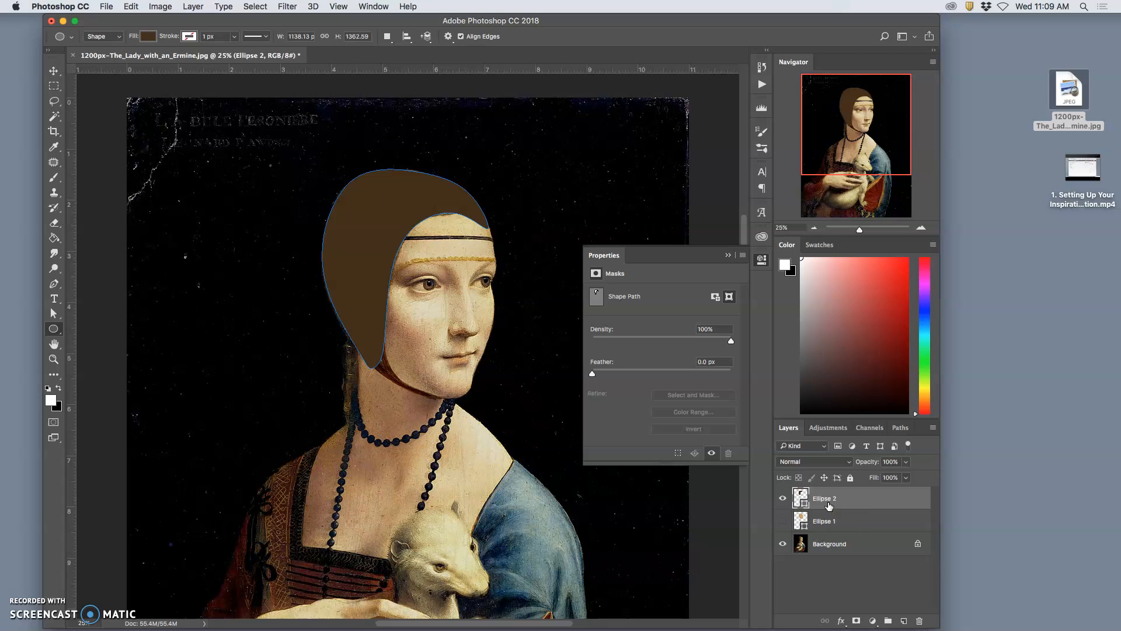
pyautogui.press('super+j')
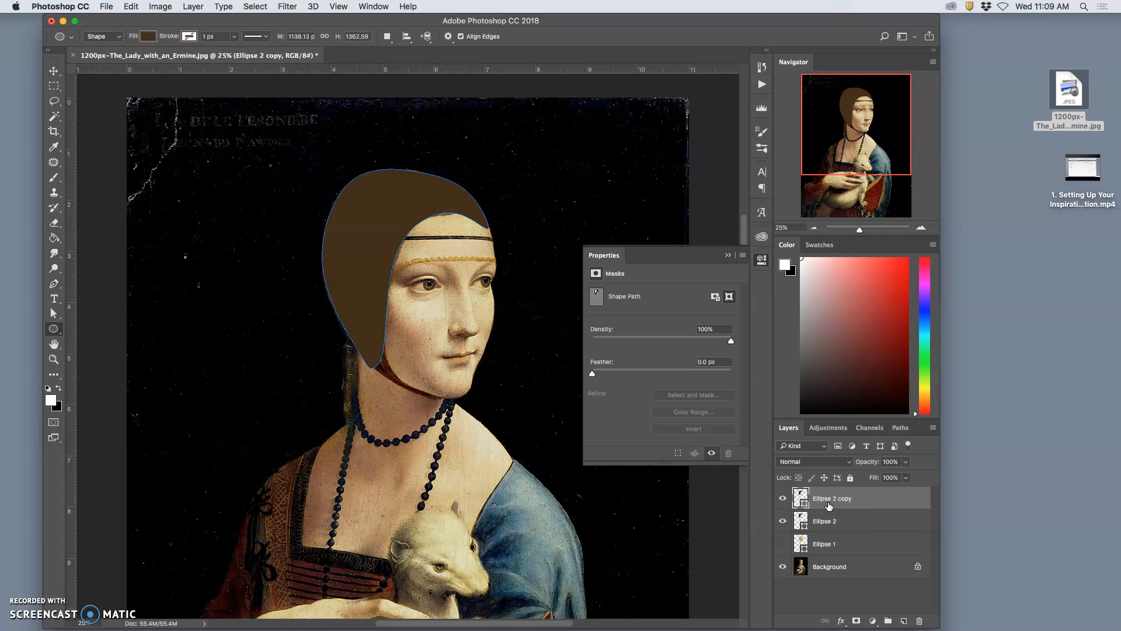
pyautogui.click(783, 500)
pyautogui.click(783, 500)
# Try rotating the copied hair shape about -23° and flipping it vertically over the face, and flip it back
pyautogui.press('super+t')
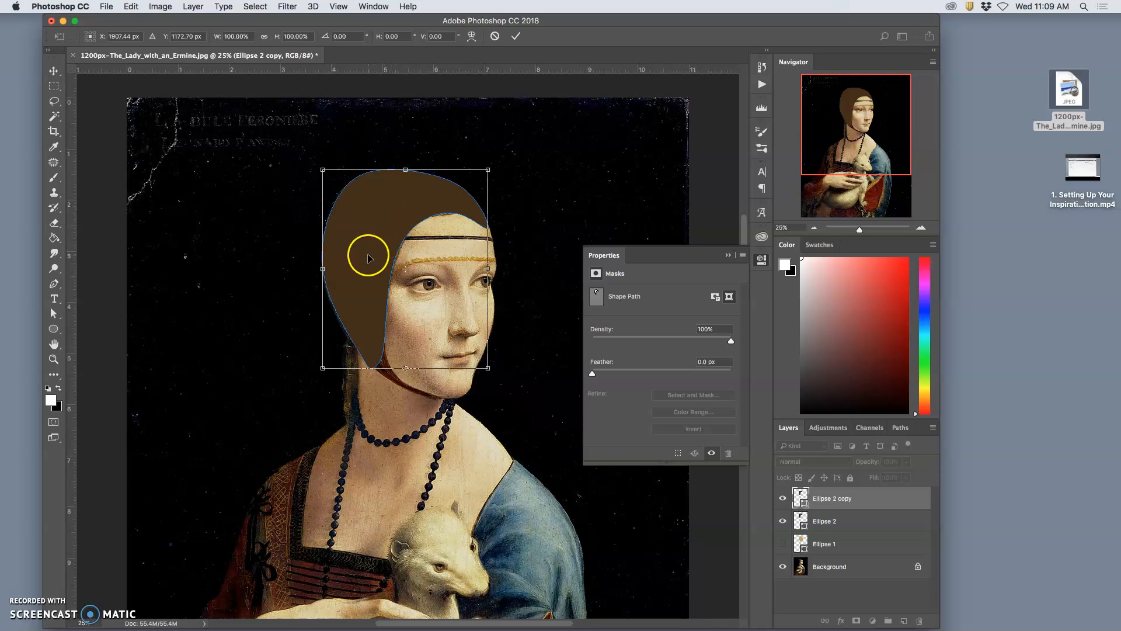
pyautogui.moveTo(518, 181); pyautogui.dragTo(445, 155)
pyautogui.moveTo(374, 244); pyautogui.dragTo(316, 208)
pyautogui.rightClick(318, 209)
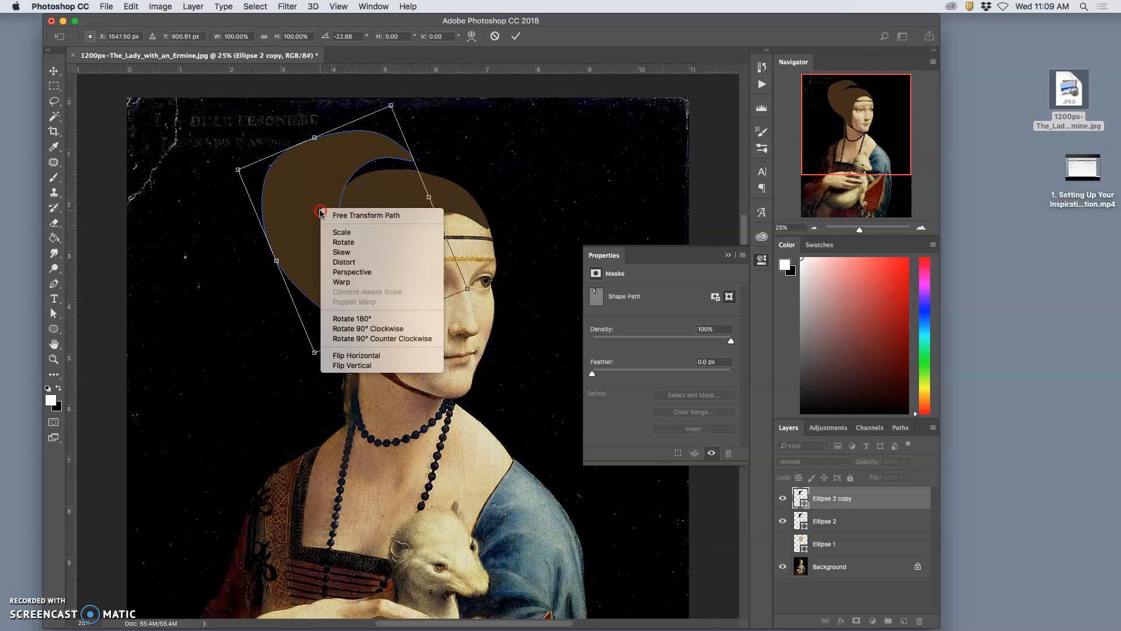
pyautogui.click(359, 366)
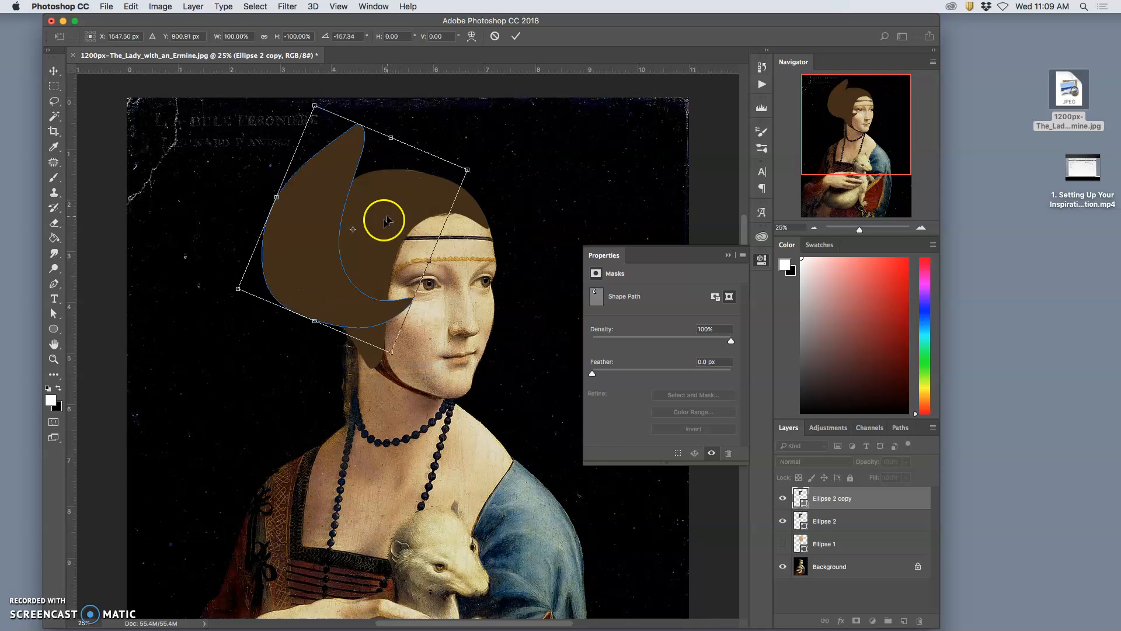
pyautogui.moveTo(335, 286); pyautogui.dragTo(402, 371)
pyautogui.rightClick(471, 290)
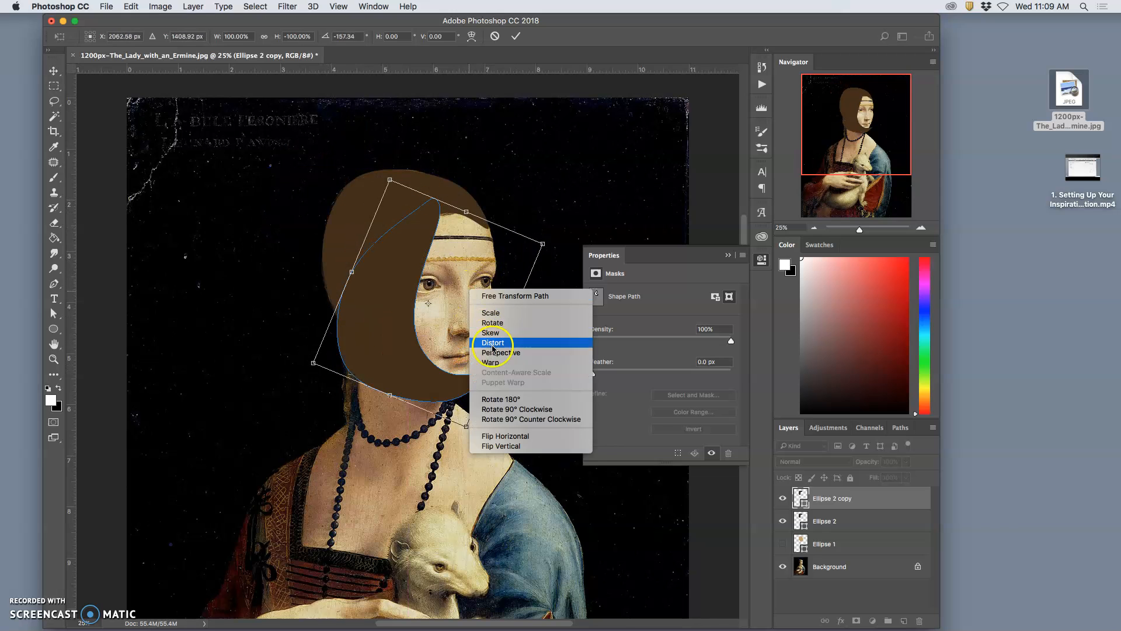
pyautogui.click(501, 445)
# Rotate the copied hair shape to about -86° and position it so that it curves beneath the jaw
pyautogui.moveTo(561, 370); pyautogui.dragTo(378, 296)
pyautogui.moveTo(395, 334); pyautogui.dragTo(412, 475)
pyautogui.moveTo(546, 425); pyautogui.dragTo(483, 290)
pyautogui.moveTo(516, 343); pyautogui.dragTo(545, 424)
pyautogui.moveTo(453, 474); pyautogui.dragTo(420, 417)
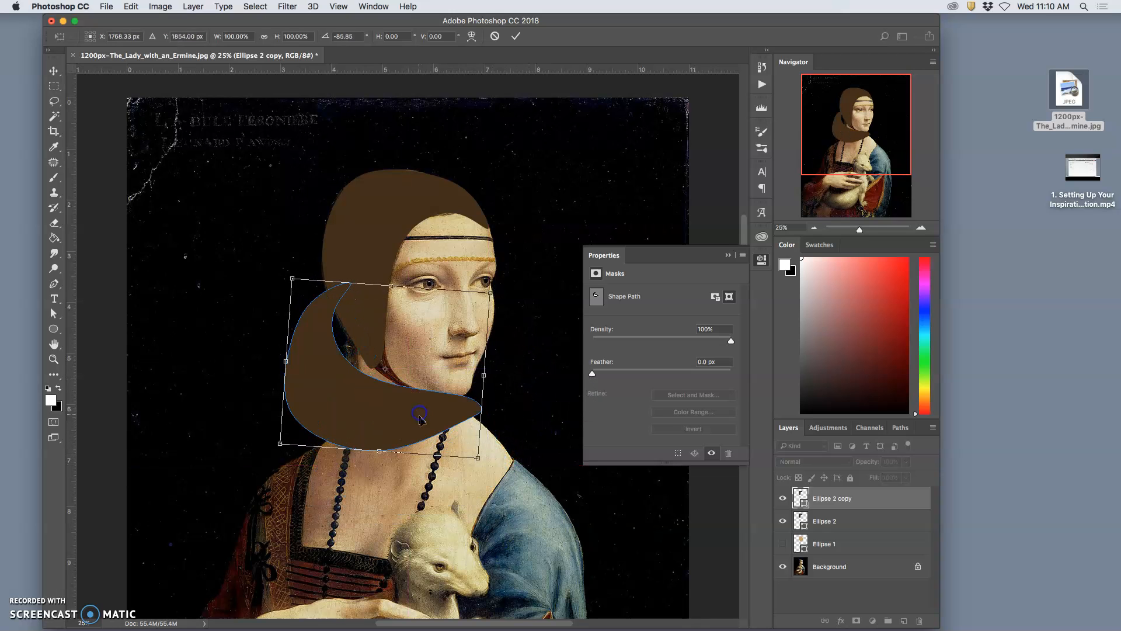
# Scale the copied shape's lower edge upward, to about 80% width, and apply the transform
pyautogui.rightClick(392, 424)
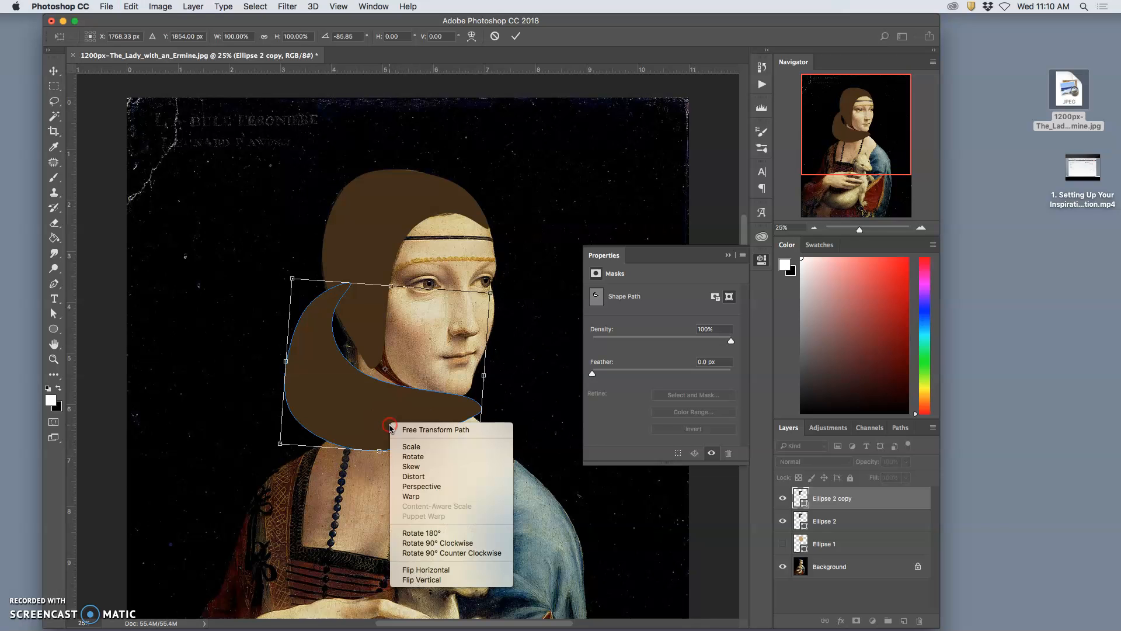
pyautogui.click(412, 447)
pyautogui.moveTo(380, 451); pyautogui.dragTo(381, 417)
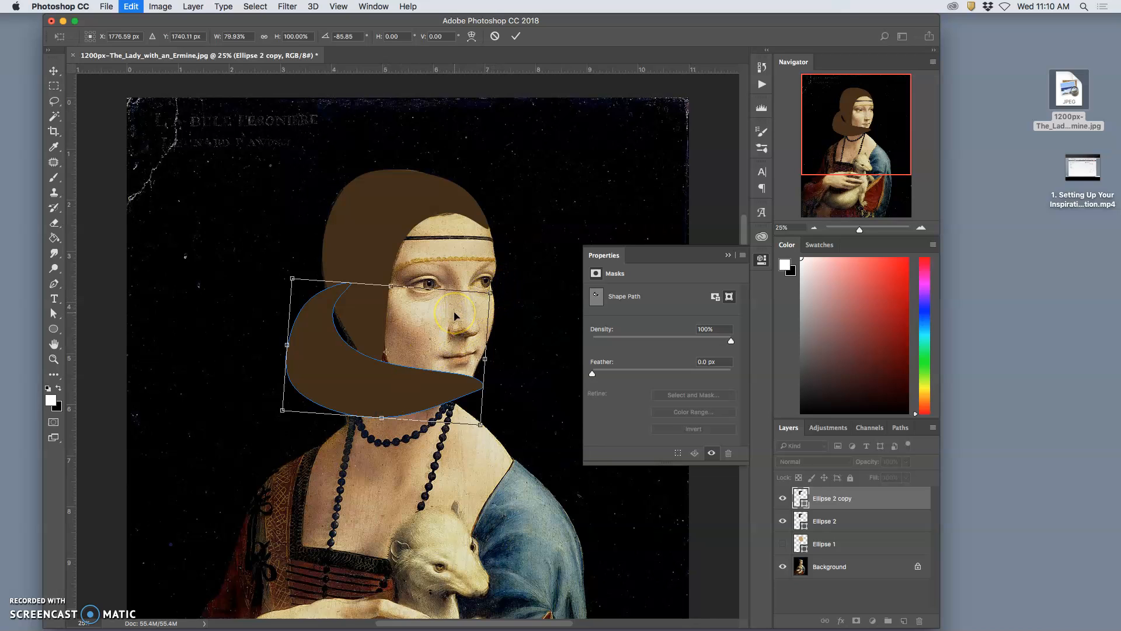
pyautogui.press('super+z')
# Scale the copied shape to about 54% × 38%, rotate it about 20° to follow the jawline, and apply the transform
pyautogui.press('super+z')
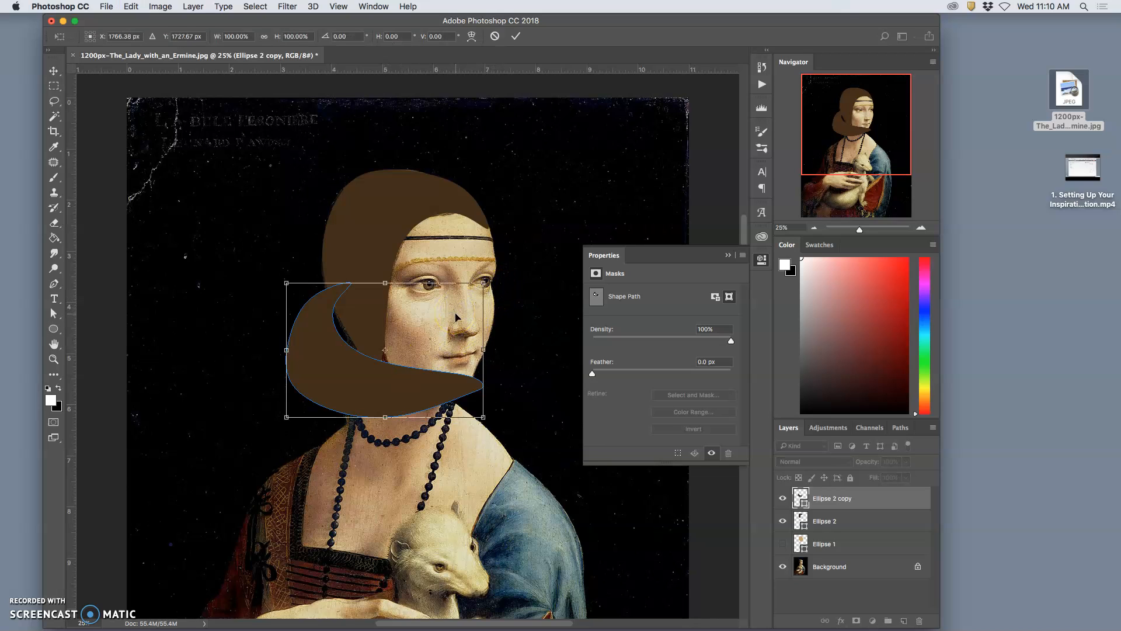
pyautogui.moveTo(500, 301); pyautogui.dragTo(498, 310)
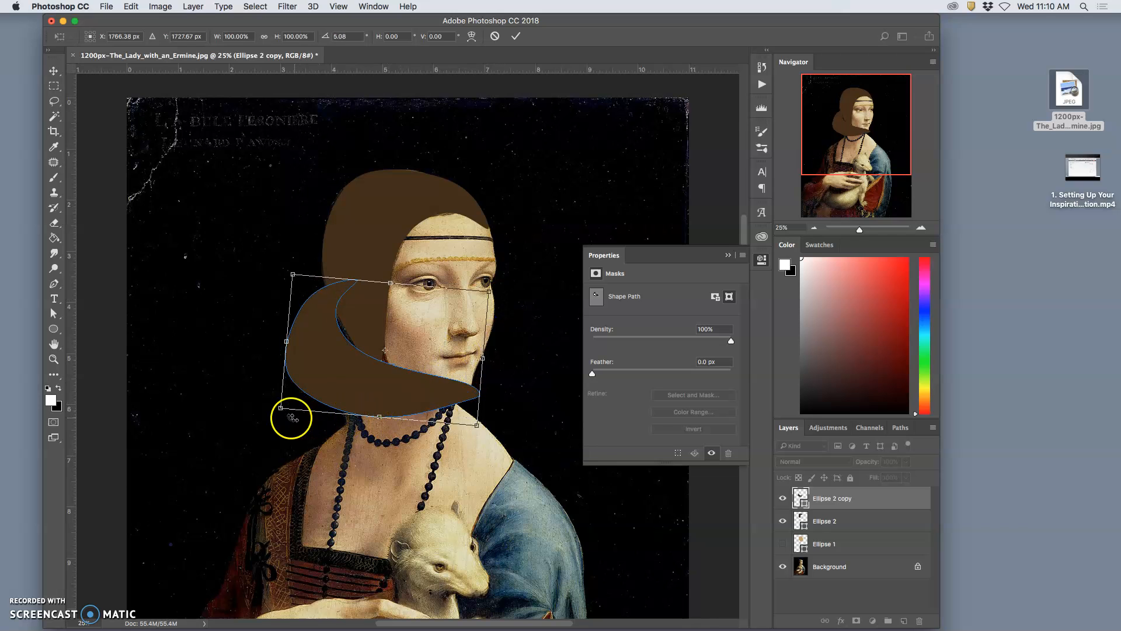
pyautogui.moveTo(281, 408); pyautogui.dragTo(348, 402)
pyautogui.moveTo(488, 290); pyautogui.dragTo(459, 364)
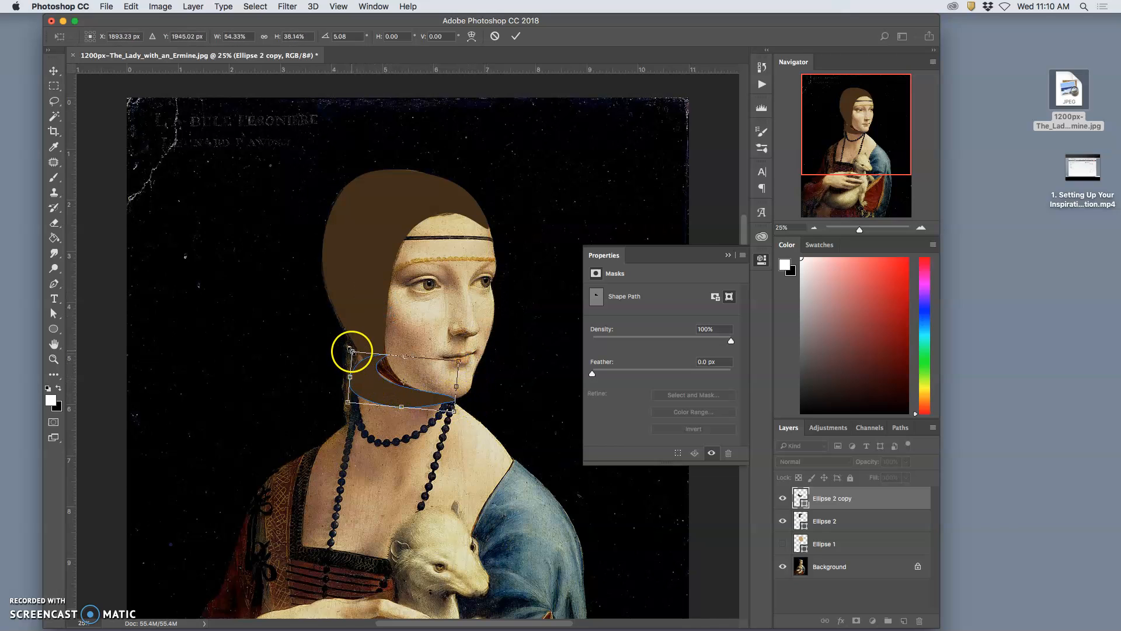
pyautogui.moveTo(340, 348); pyautogui.dragTo(351, 333)
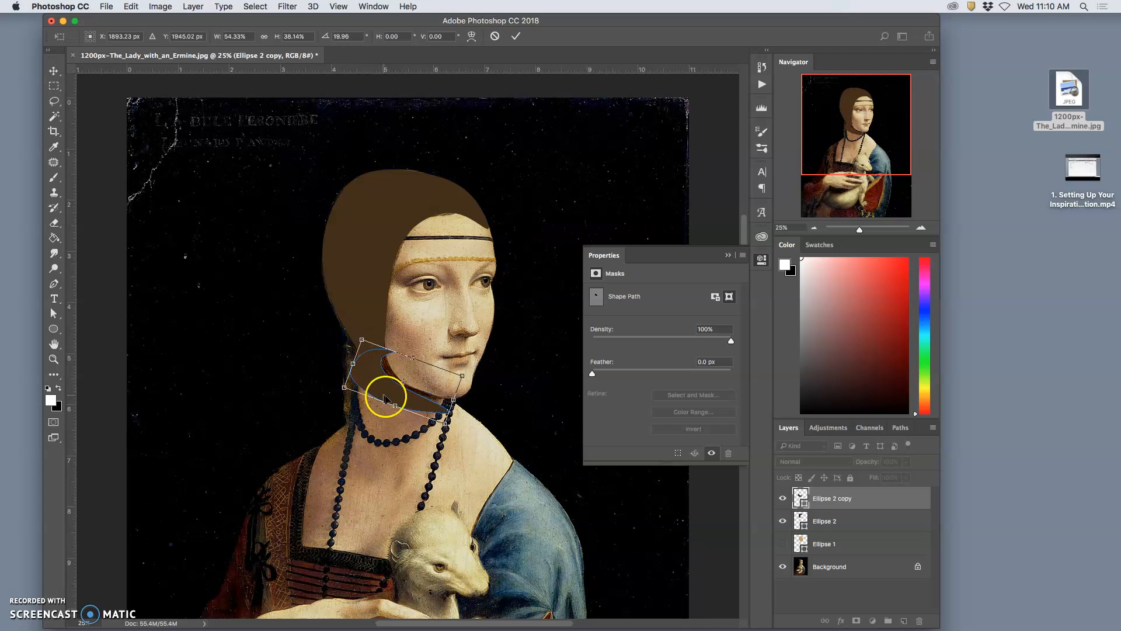
pyautogui.rightClick(413, 399)
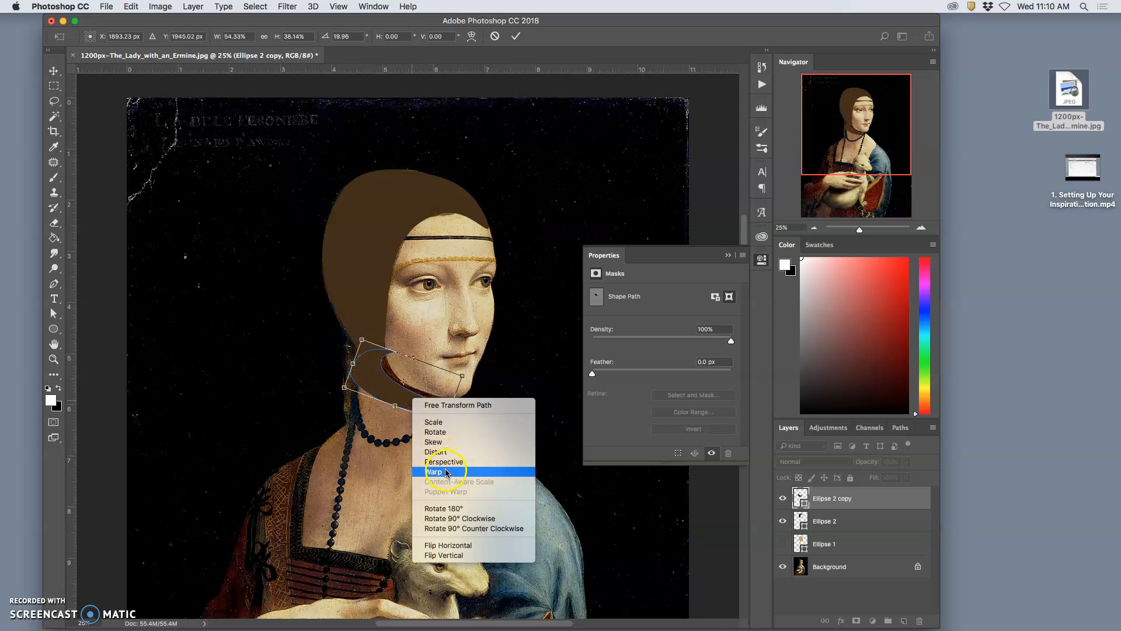
pyautogui.click(390, 396)
pyautogui.press('Return')
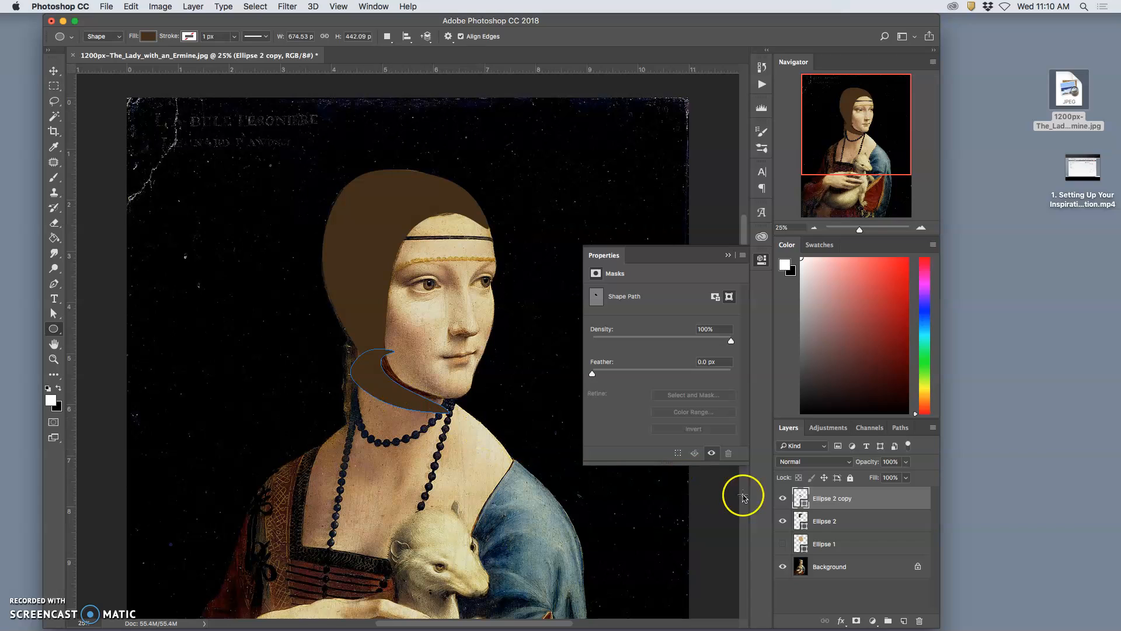
# Recolour the jaw strap shape with reddish brown 4a2718 sampled from the painting
pyautogui.doubleClick(796, 497)
pyautogui.click(391, 364)
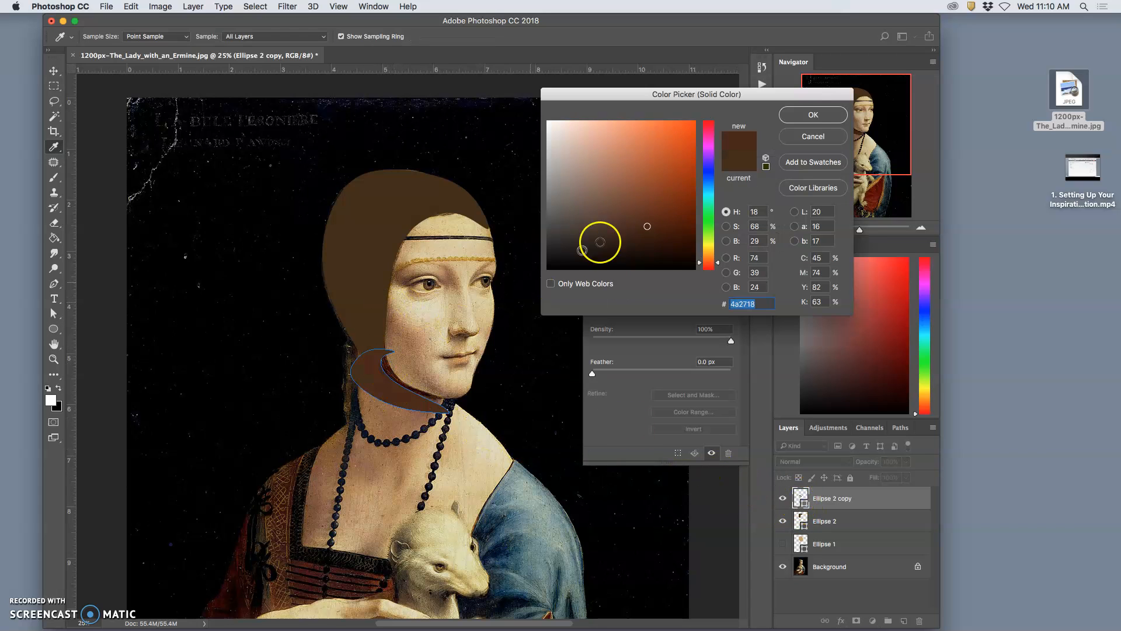
pyautogui.click(809, 114)
# Move the jaw strap layer below the hair shape layer and briefly check it against the head ellipse
pyautogui.moveTo(846, 494); pyautogui.dragTo(838, 521)
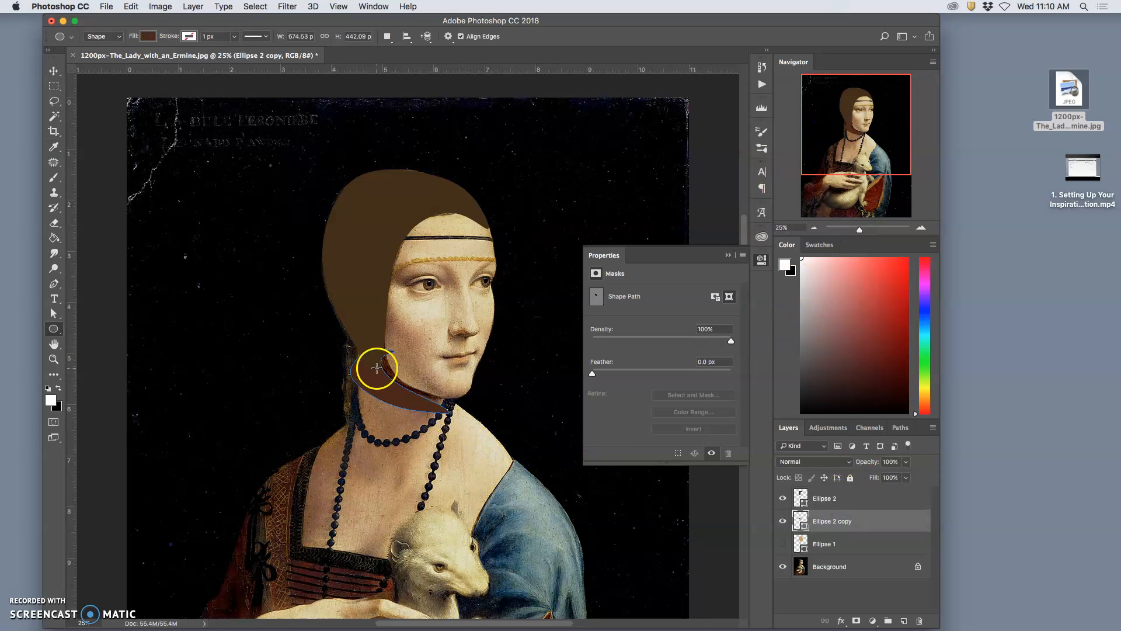
pyautogui.click(784, 543)
pyautogui.click(783, 544)
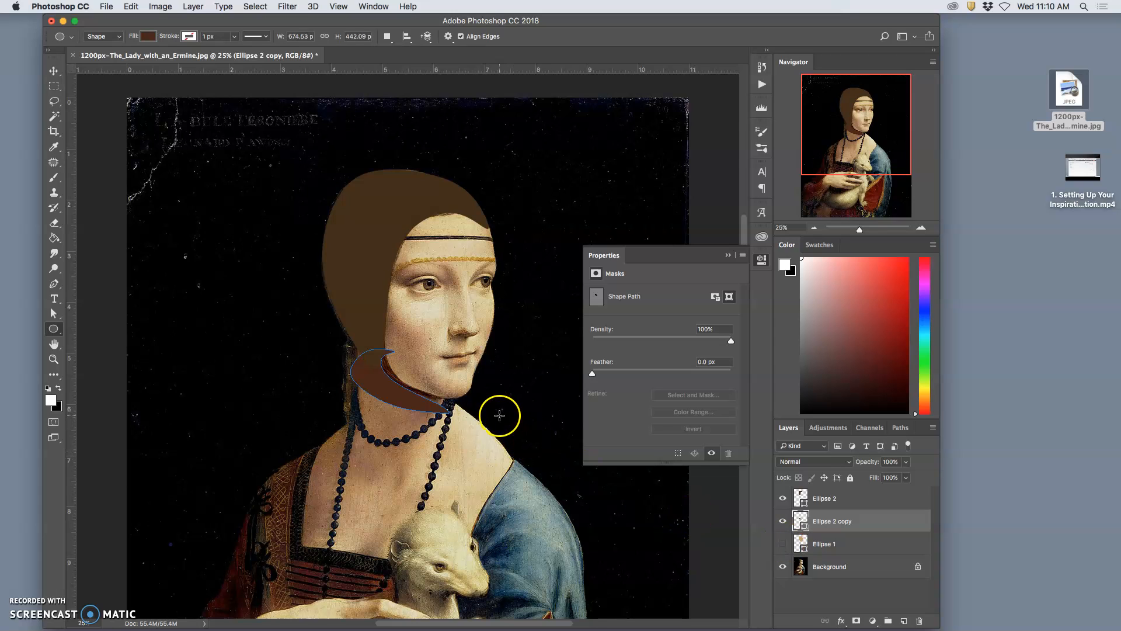
# Warp the jaw strap shape so its upper end stretches up under the hair and its lower edge follows the jawline, and apply the warp
pyautogui.press('super+t')
pyautogui.rightClick(412, 394)
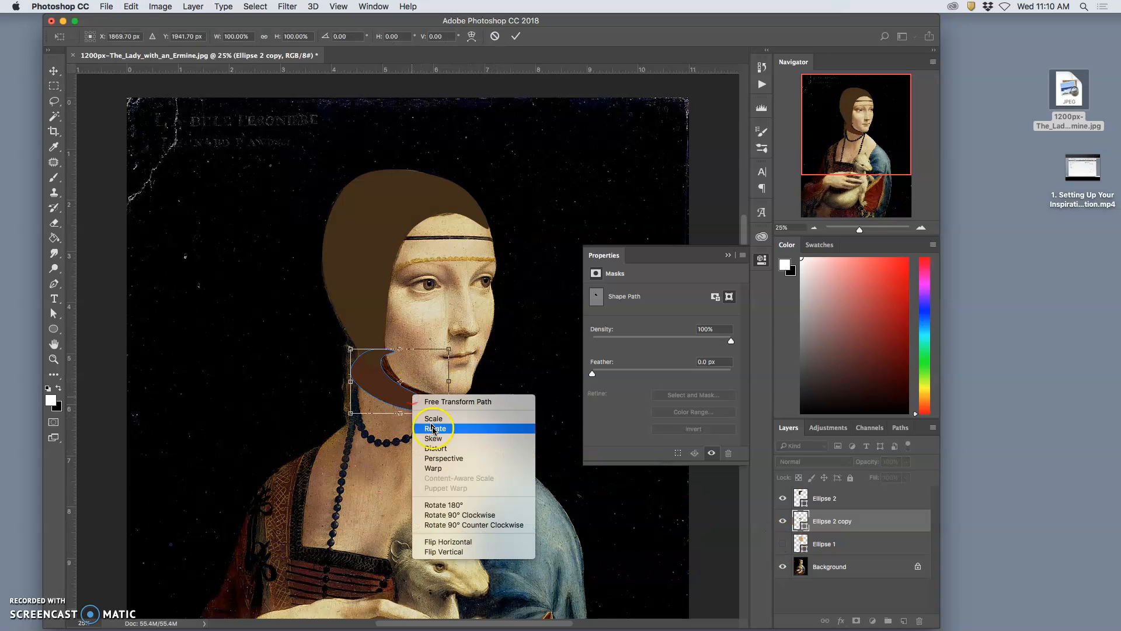
pyautogui.click(440, 472)
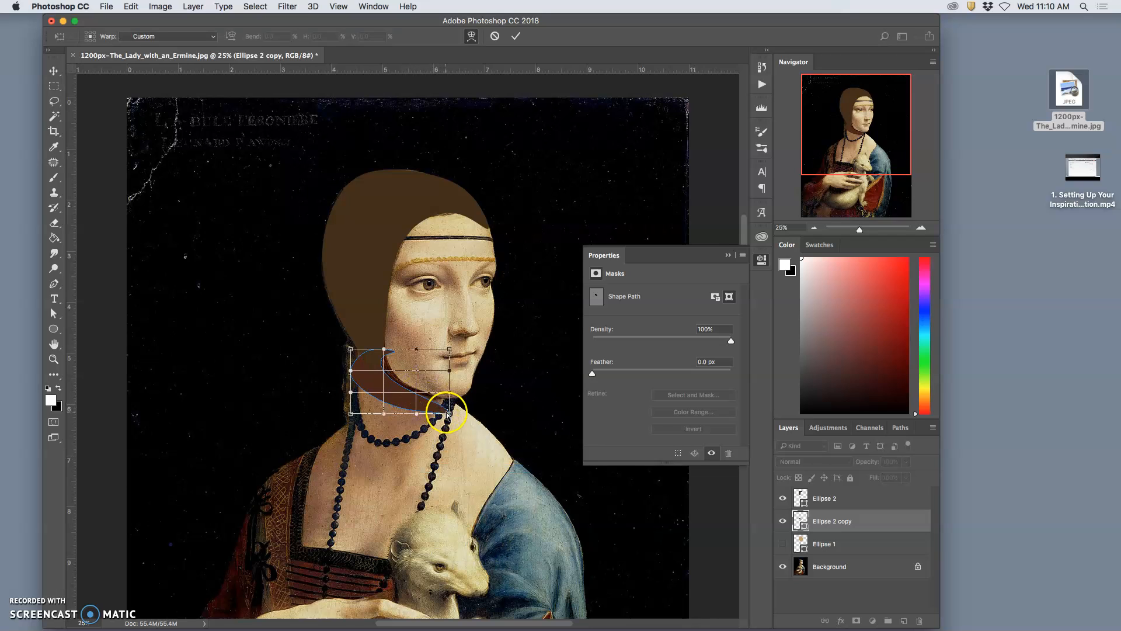
pyautogui.moveTo(448, 412); pyautogui.dragTo(381, 367)
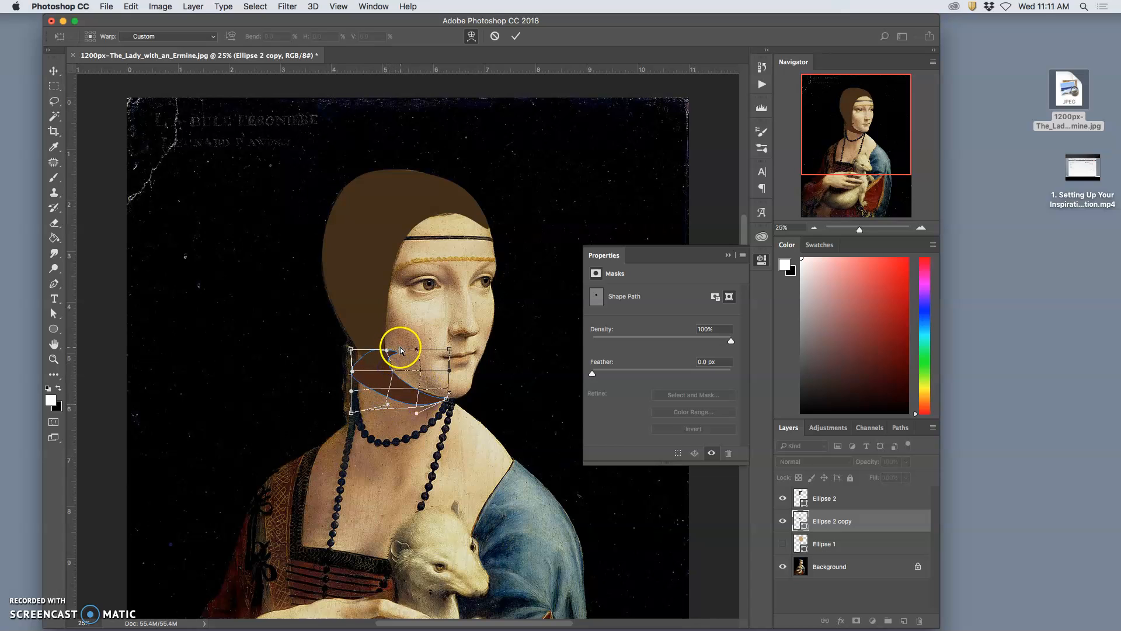
pyautogui.moveTo(449, 351); pyautogui.dragTo(393, 301)
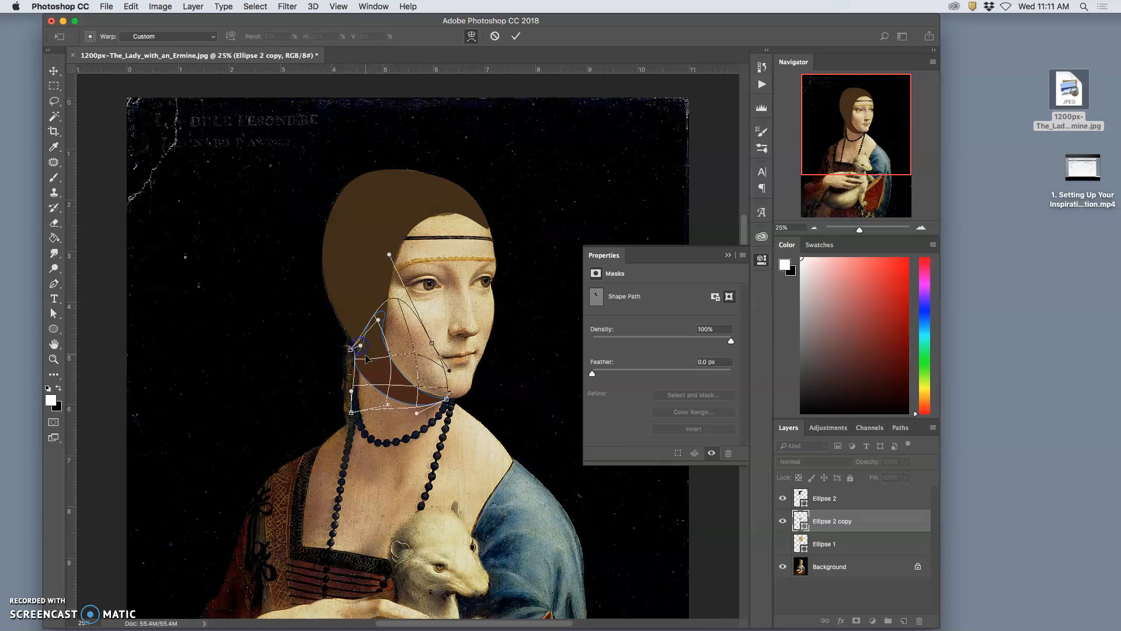
pyautogui.moveTo(353, 341); pyautogui.dragTo(333, 301)
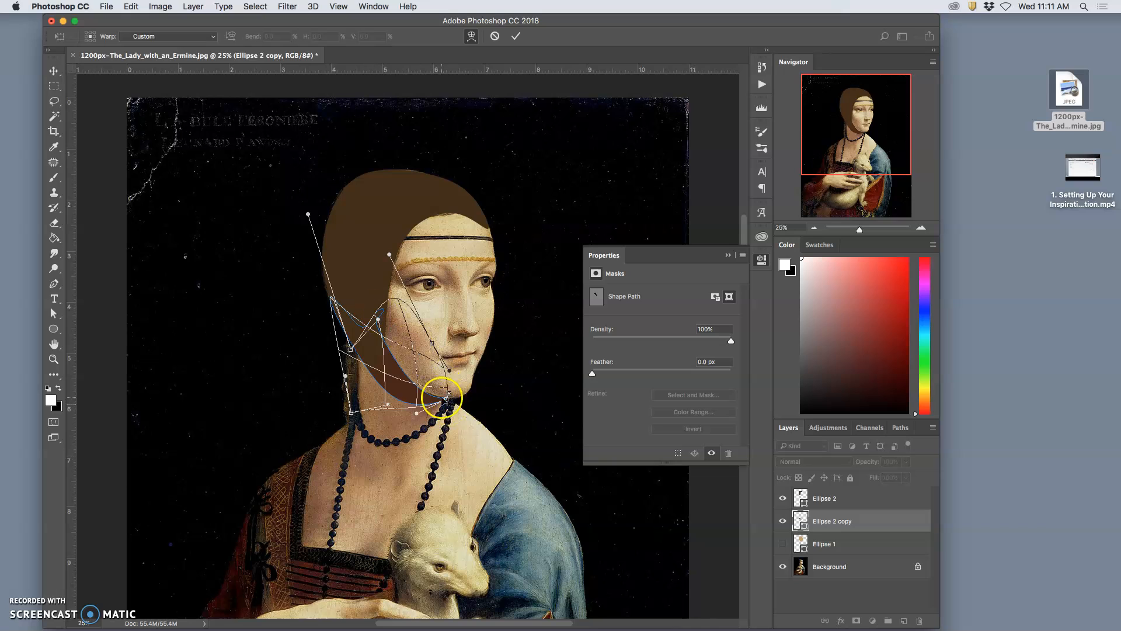
pyautogui.moveTo(406, 367); pyautogui.dragTo(409, 357)
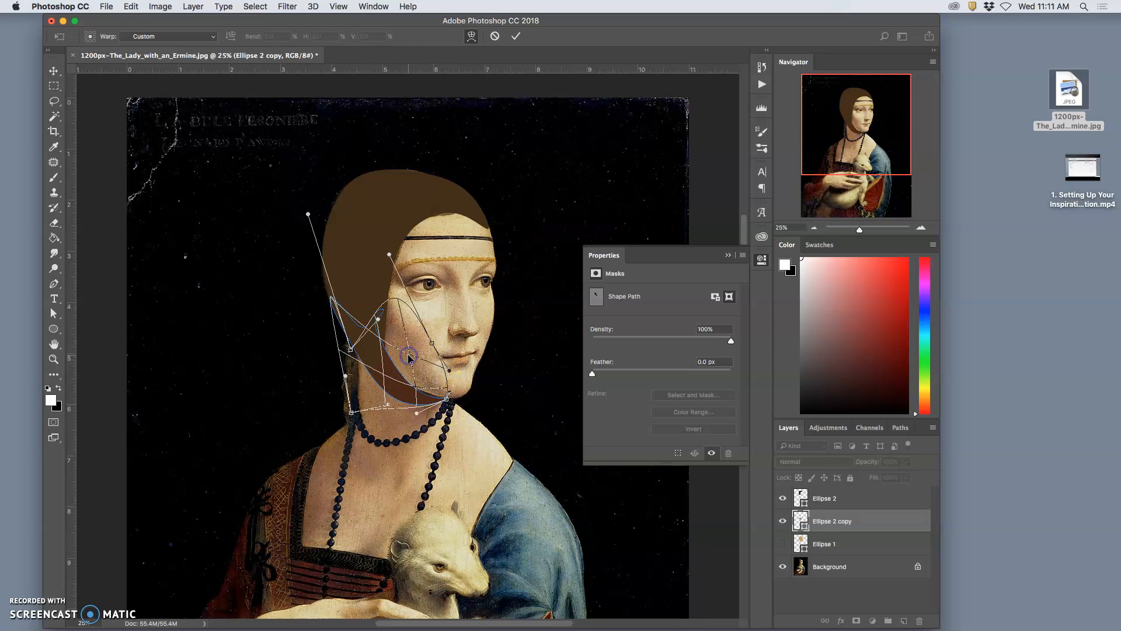
pyautogui.press('Return')
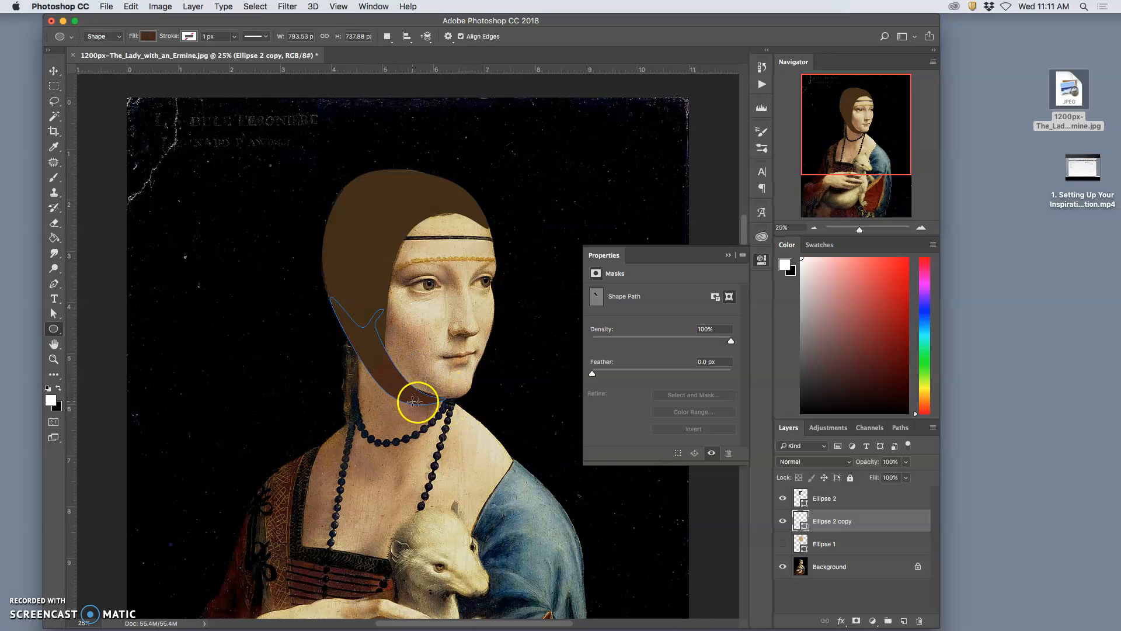
# Warp the jaw strap again so its curve fits the cheek and its lower tip reaches under the chin, and apply the warp
pyautogui.press('super+t')
pyautogui.rightClick(419, 384)
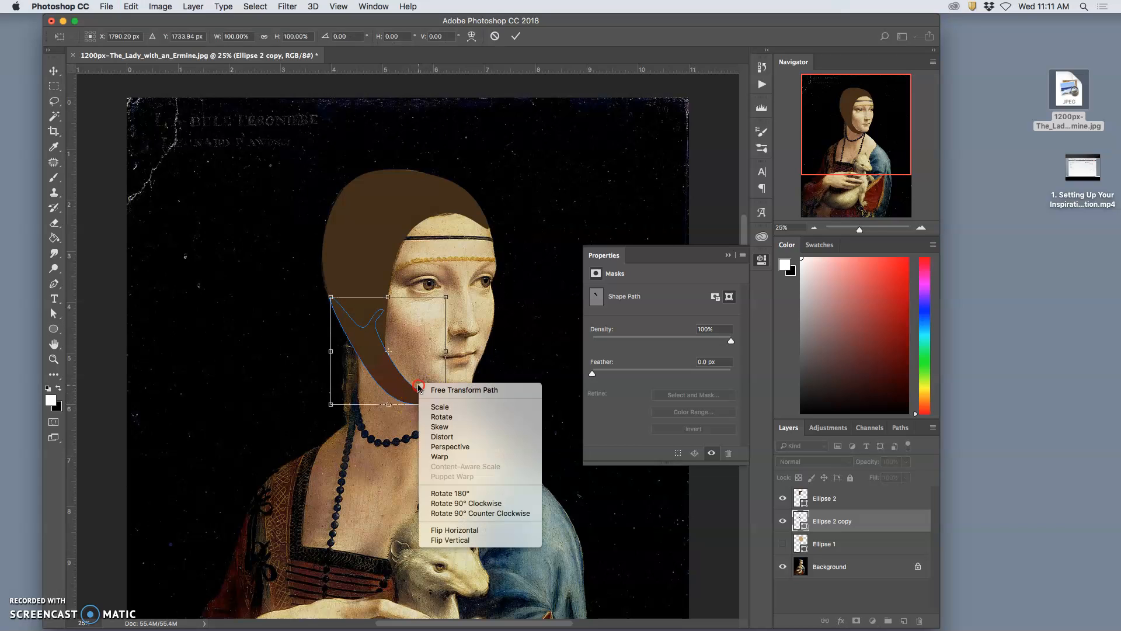
pyautogui.click(437, 456)
pyautogui.moveTo(433, 387); pyautogui.dragTo(394, 305)
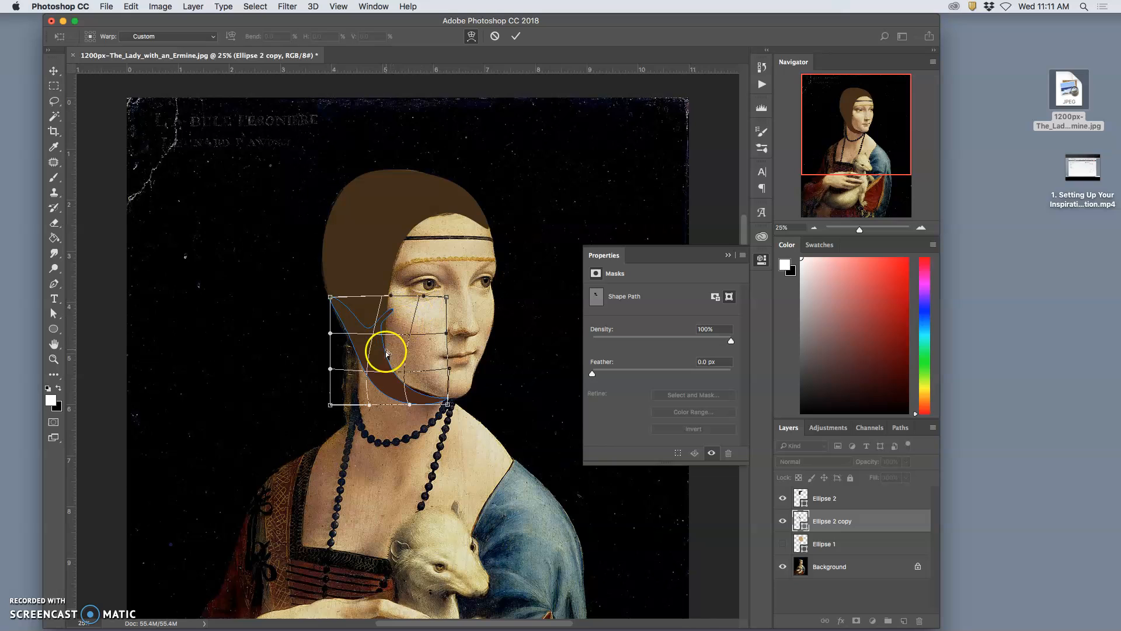
pyautogui.moveTo(378, 393); pyautogui.dragTo(378, 397)
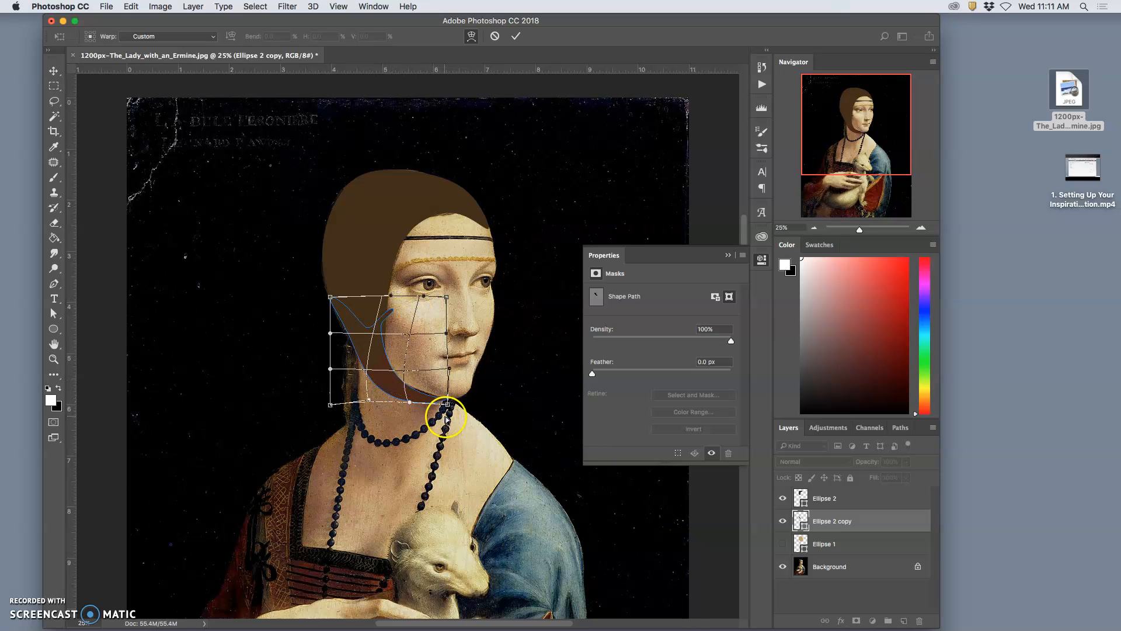
pyautogui.press('Return')
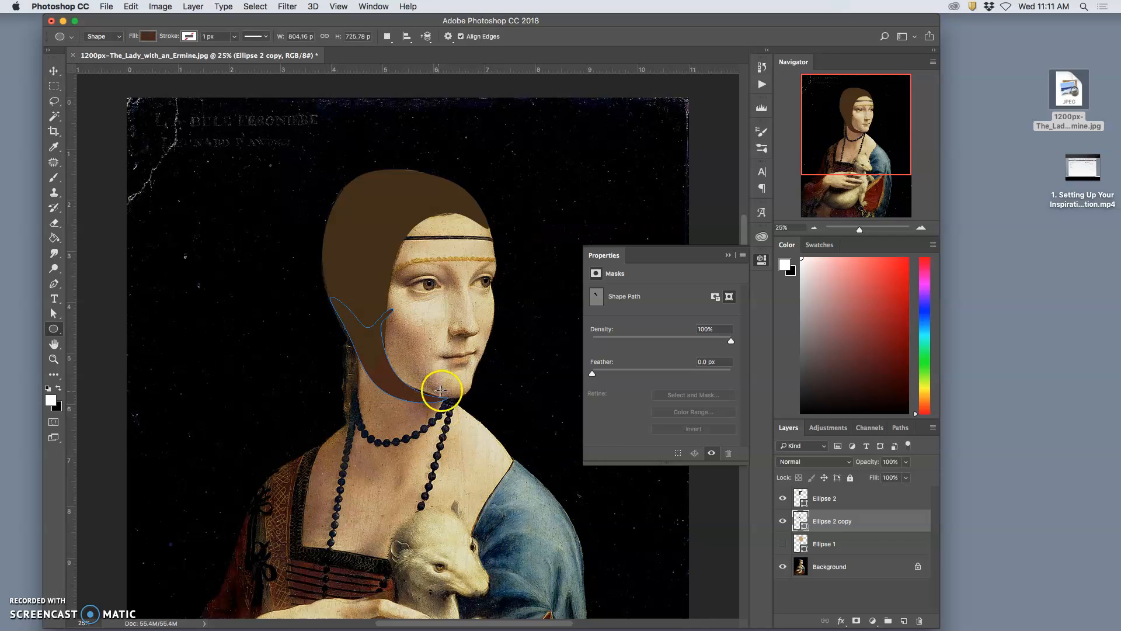
pyautogui.click(444, 358)
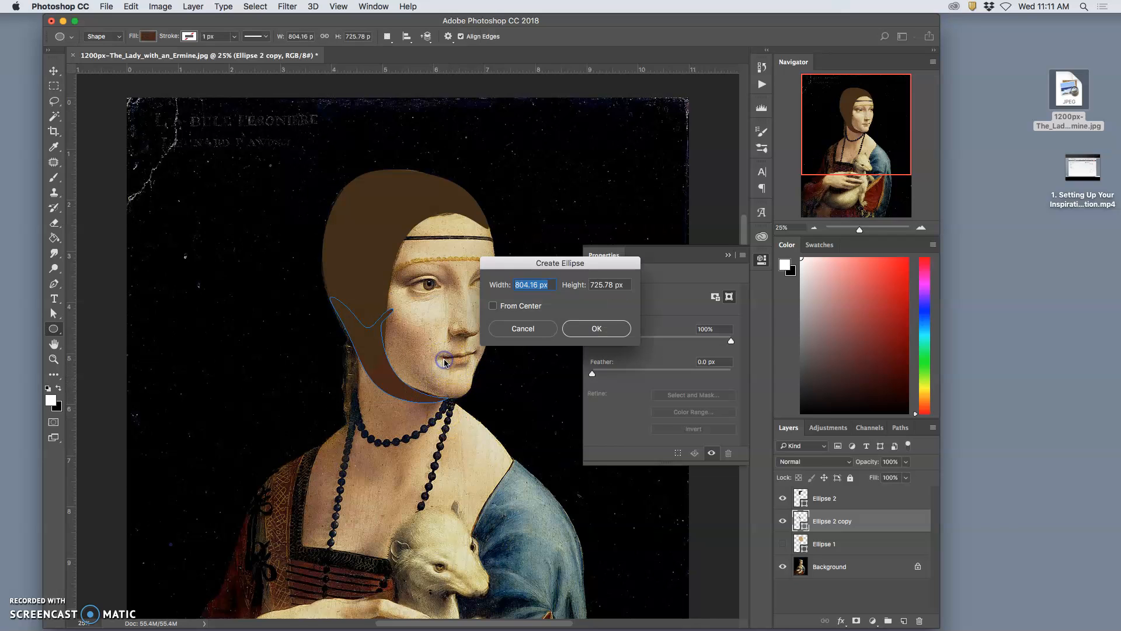
pyautogui.click(593, 326)
pyautogui.press('super+z')
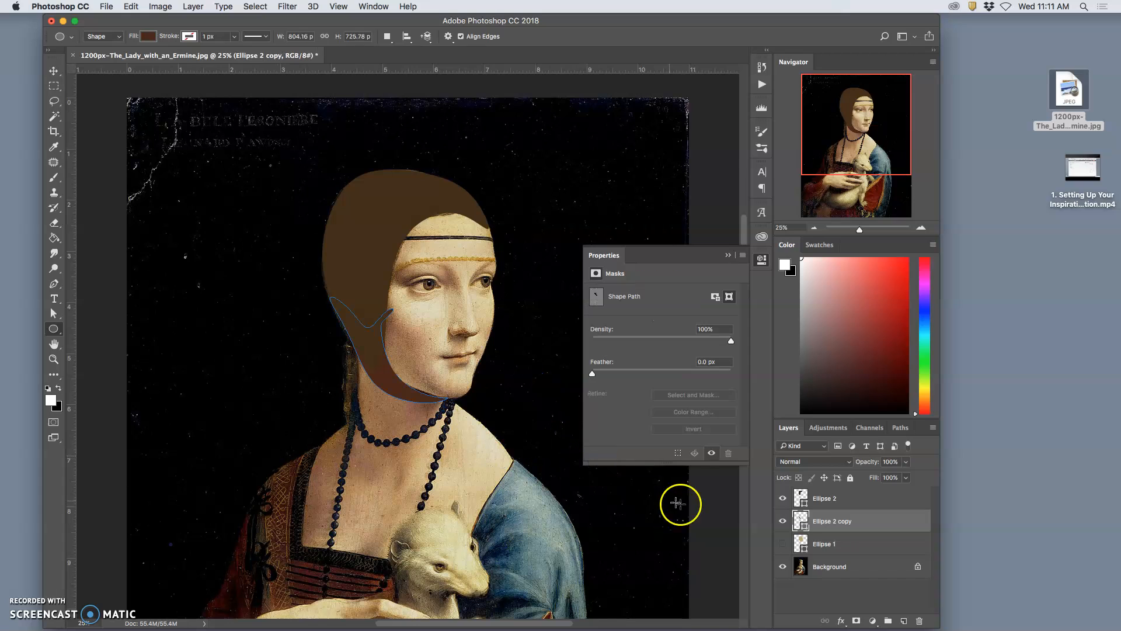
# Check the jaw strap against the head ellipse, then warp the strap's upper inner tip back under the hair and apply the warp
pyautogui.click(783, 544)
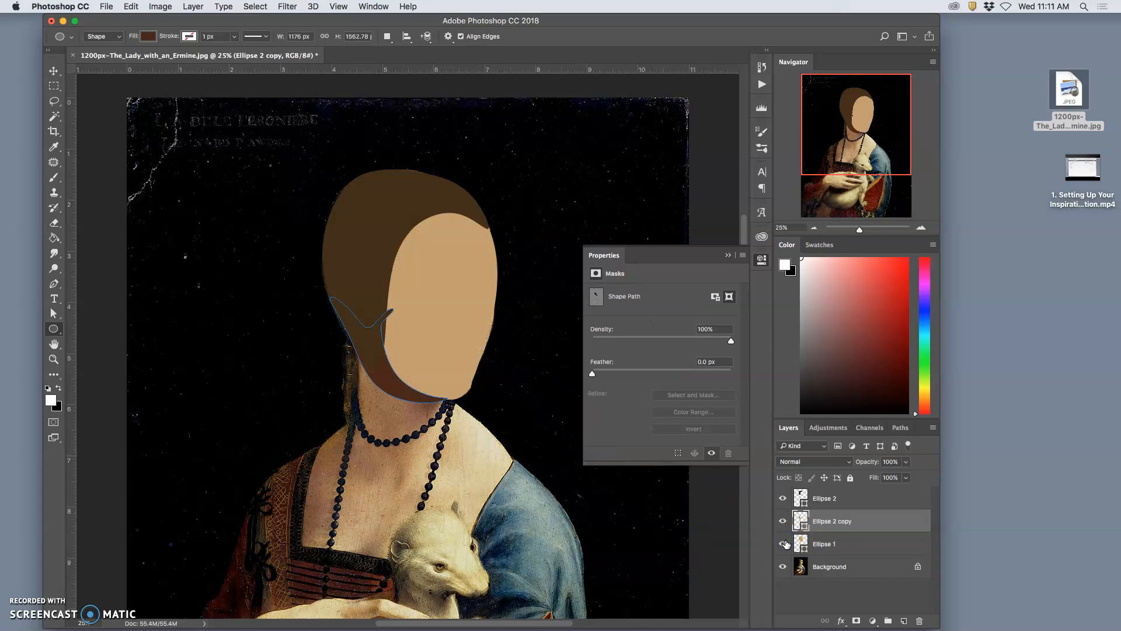
pyautogui.click(783, 543)
pyautogui.click(444, 359)
pyautogui.moveTo(384, 326); pyautogui.dragTo(390, 311)
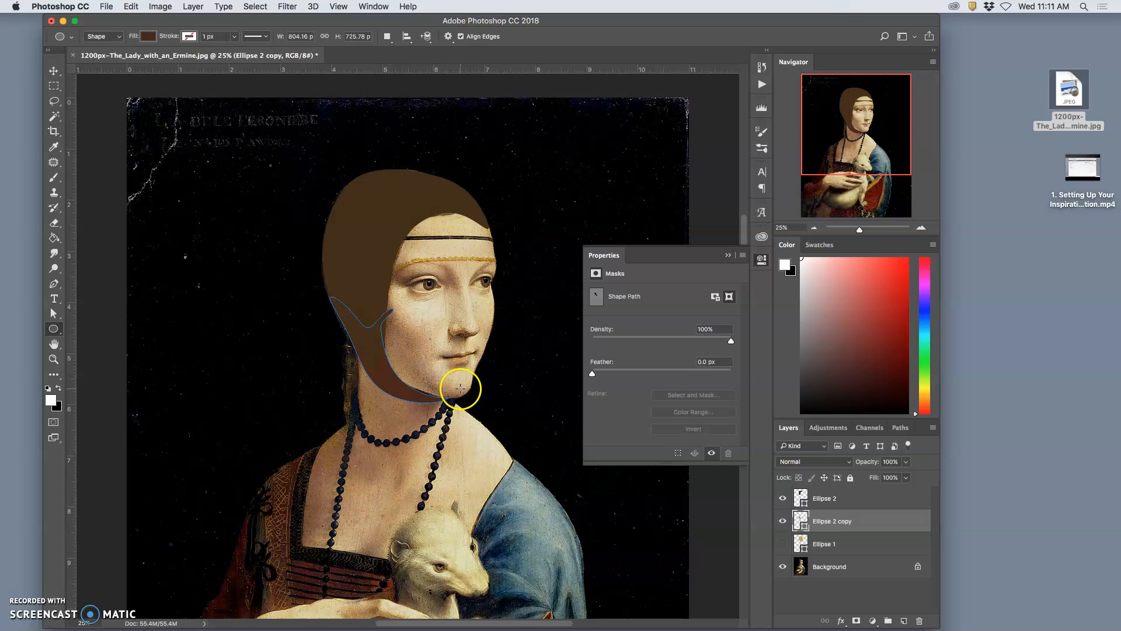
pyautogui.click(821, 522)
pyautogui.press('super+t')
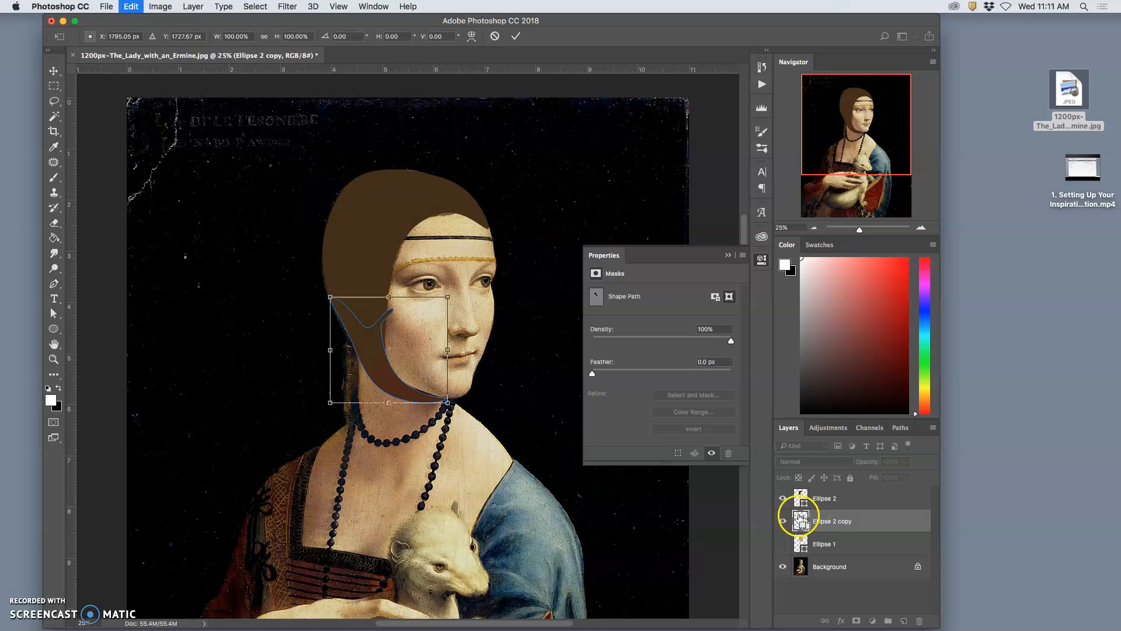
pyautogui.rightClick(402, 336)
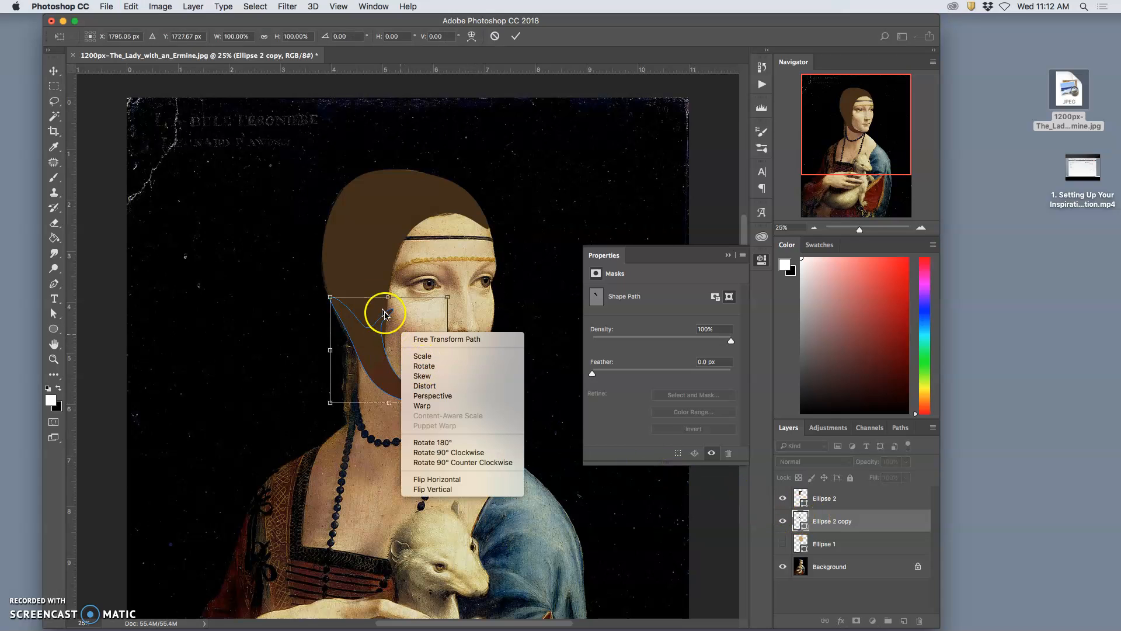
pyautogui.click(425, 406)
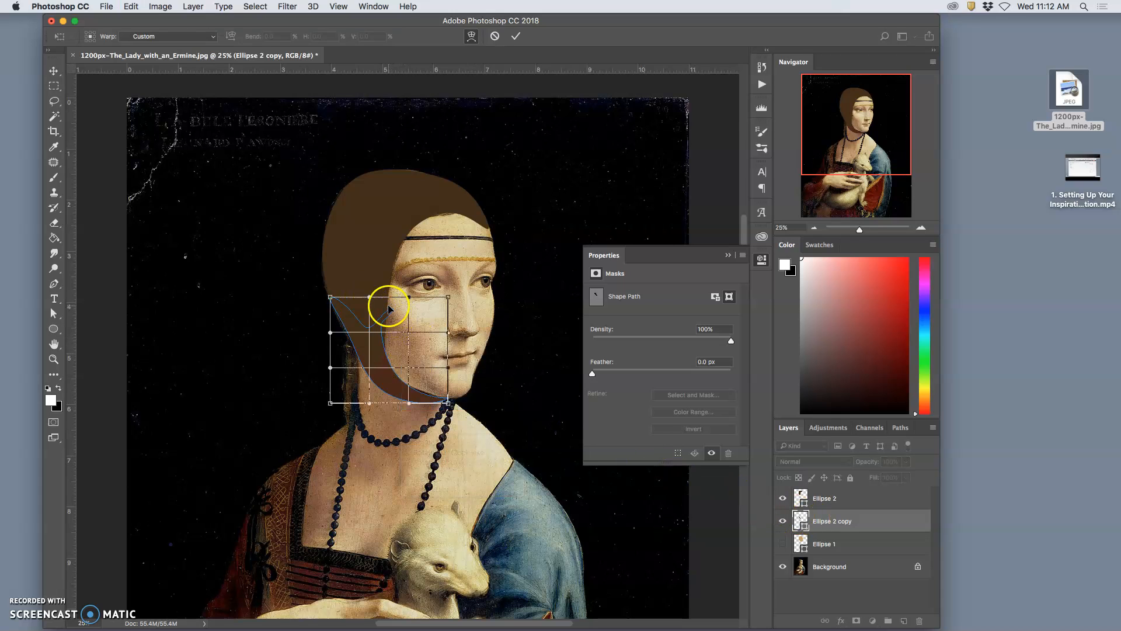
pyautogui.moveTo(366, 298)
pyautogui.mouseDown()
pyautogui.moveTo(382, 285)
pyautogui.moveTo(366, 280)
pyautogui.mouseUp()
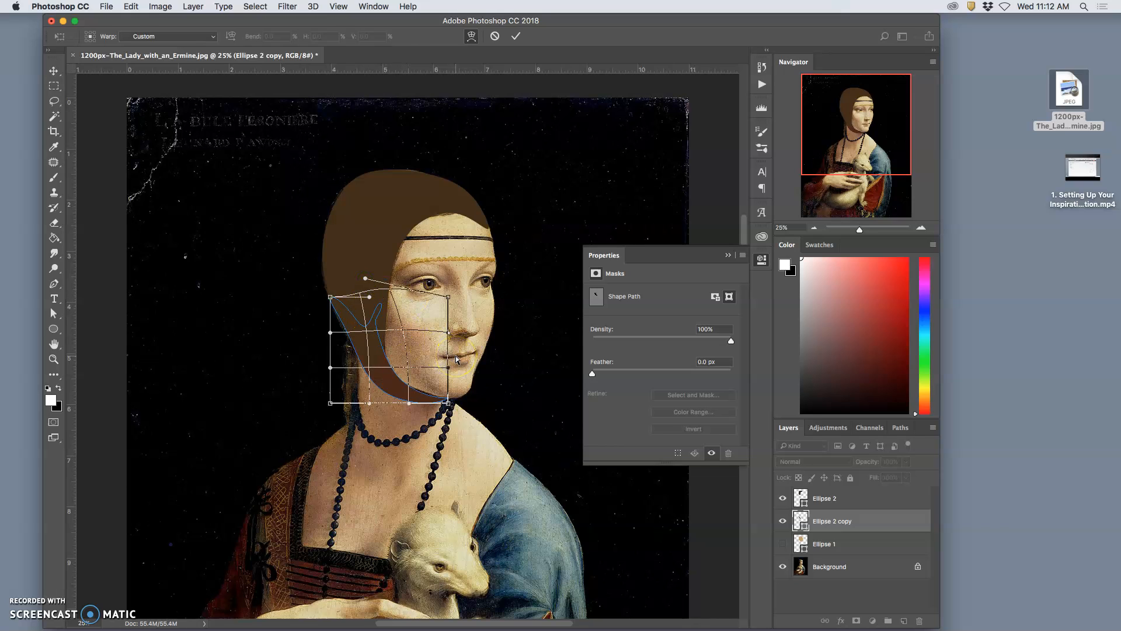
pyautogui.press('Return')
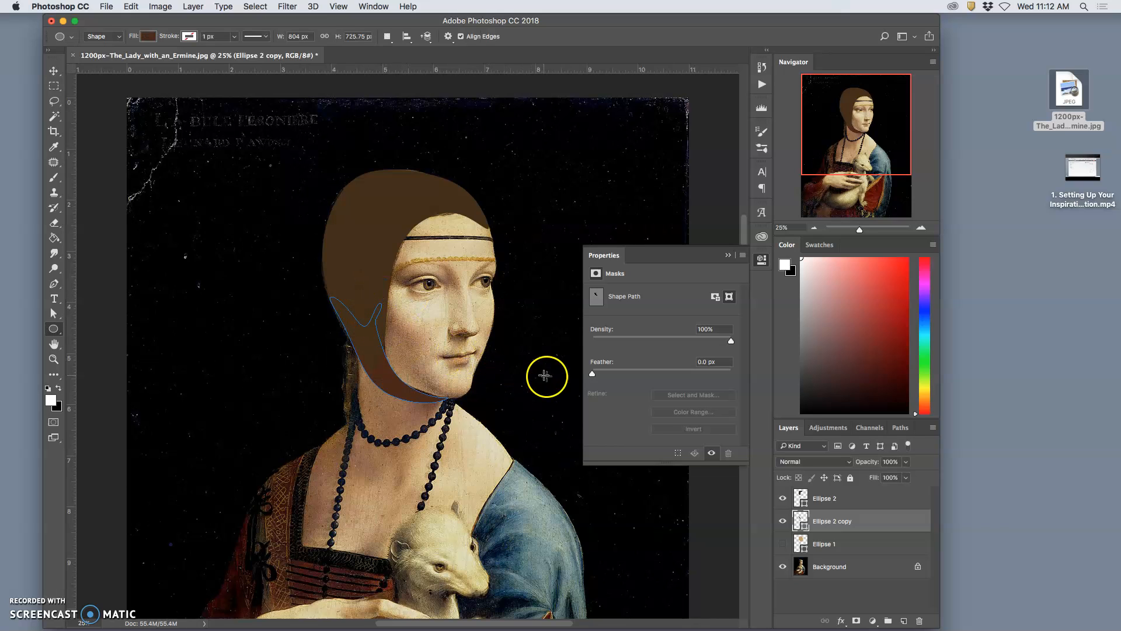
# Show the head ellipse layer and review the outlines of the jaw strap, hair and head shapes layer by layer
pyautogui.click(783, 543)
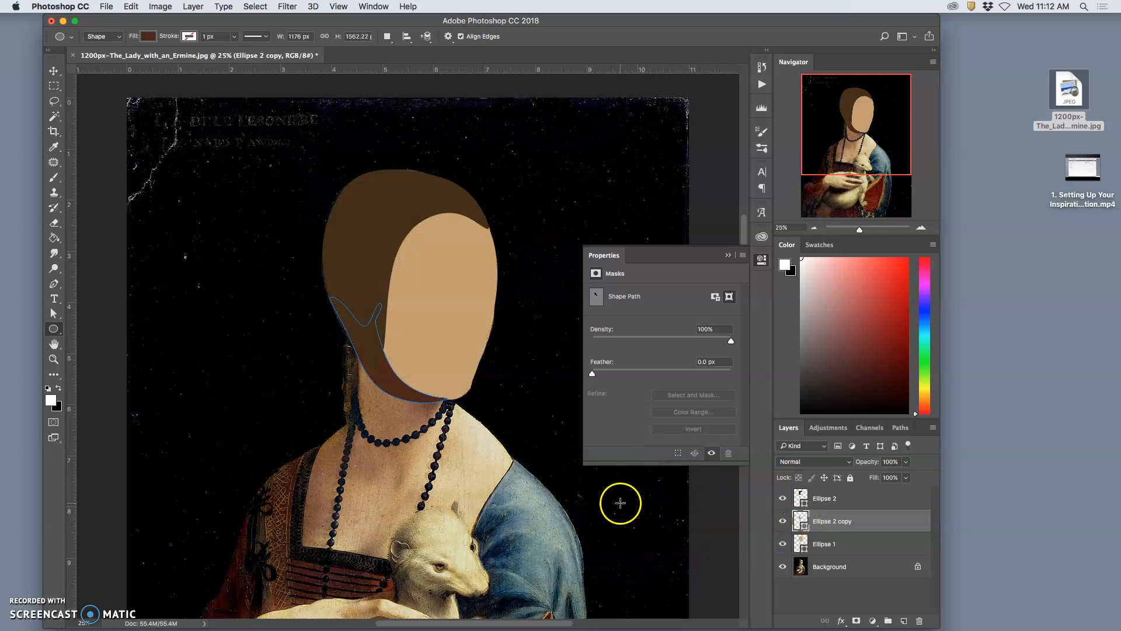
pyautogui.click(840, 566)
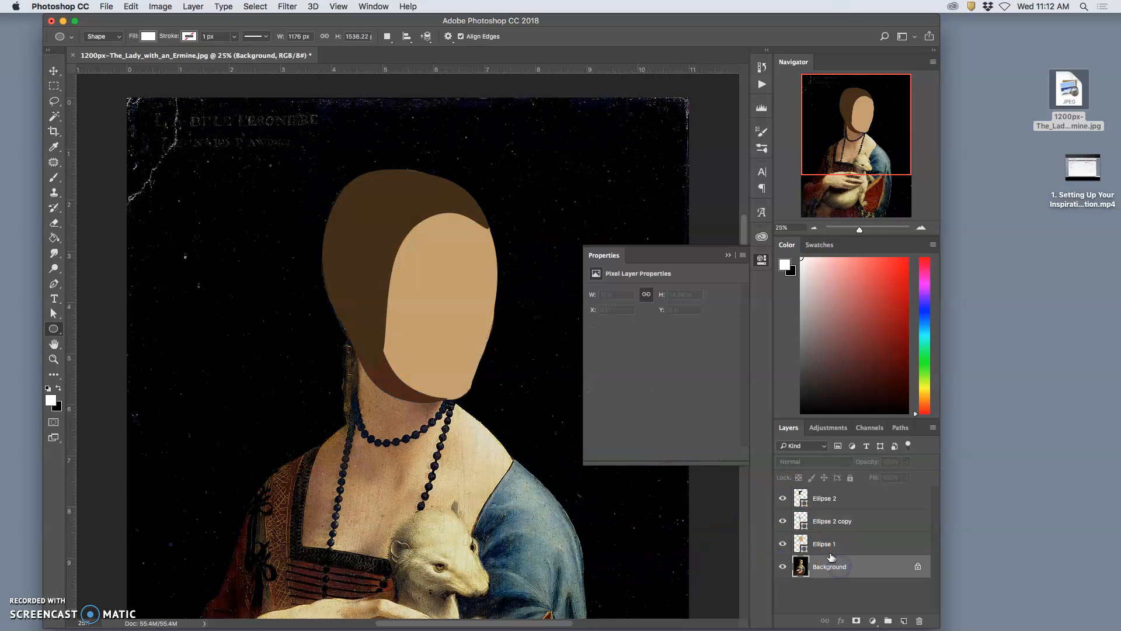
pyautogui.click(816, 522)
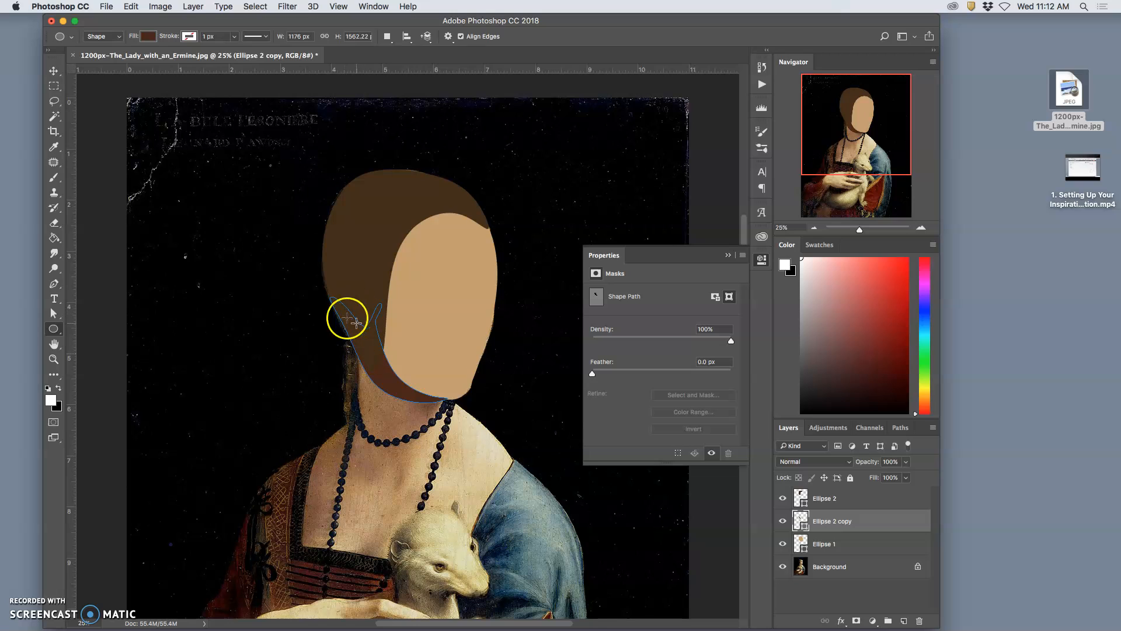
pyautogui.click(821, 498)
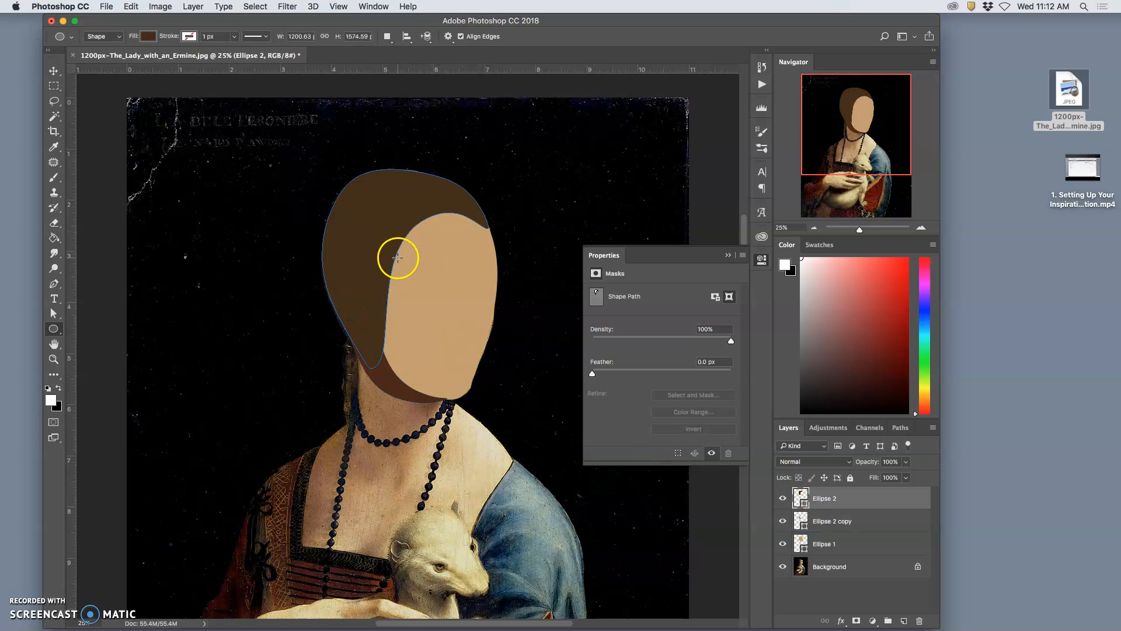
pyautogui.click(840, 543)
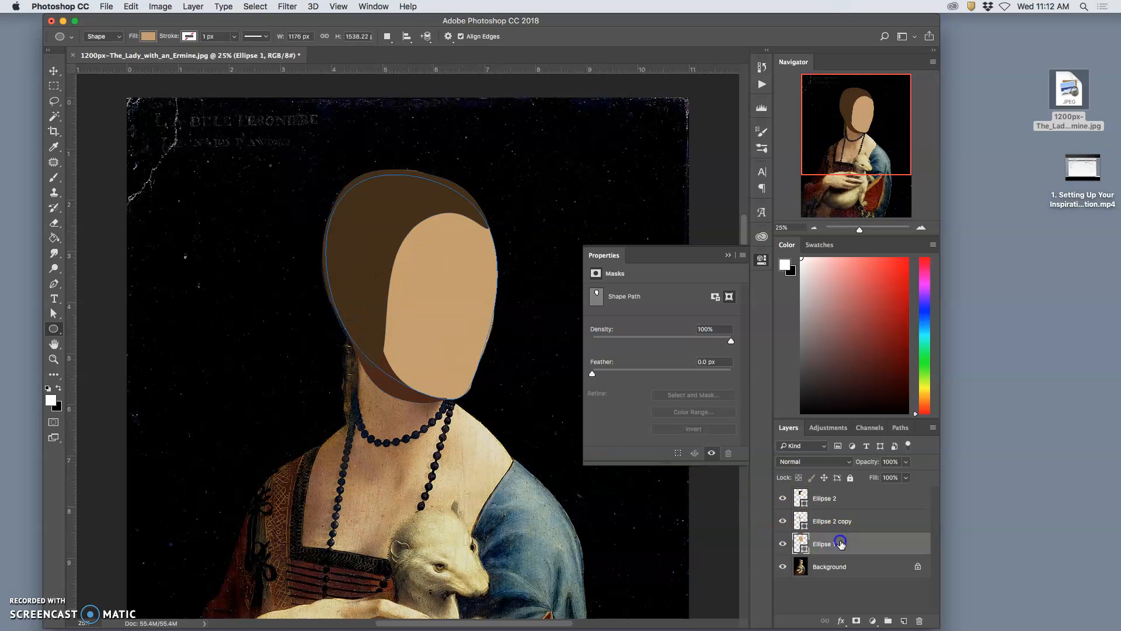
pyautogui.click(864, 575)
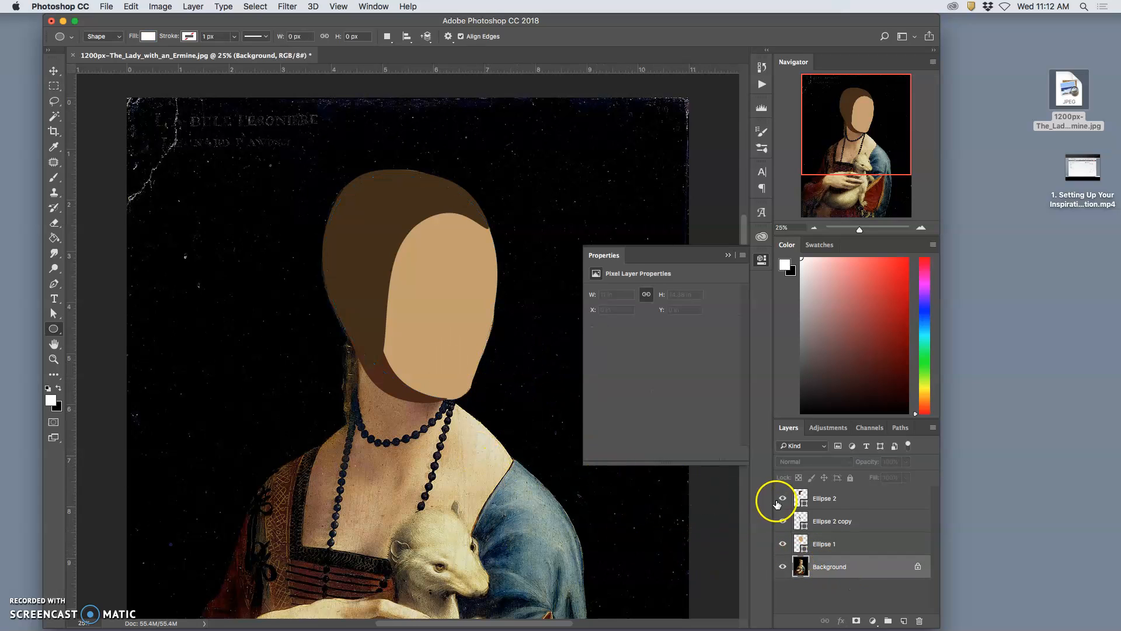
# Nudge the head ellipse slightly upward with the Move tool so its lower edge lines up with the jaw strap's tip at the chin
pyautogui.scroll(3, 450, 412)
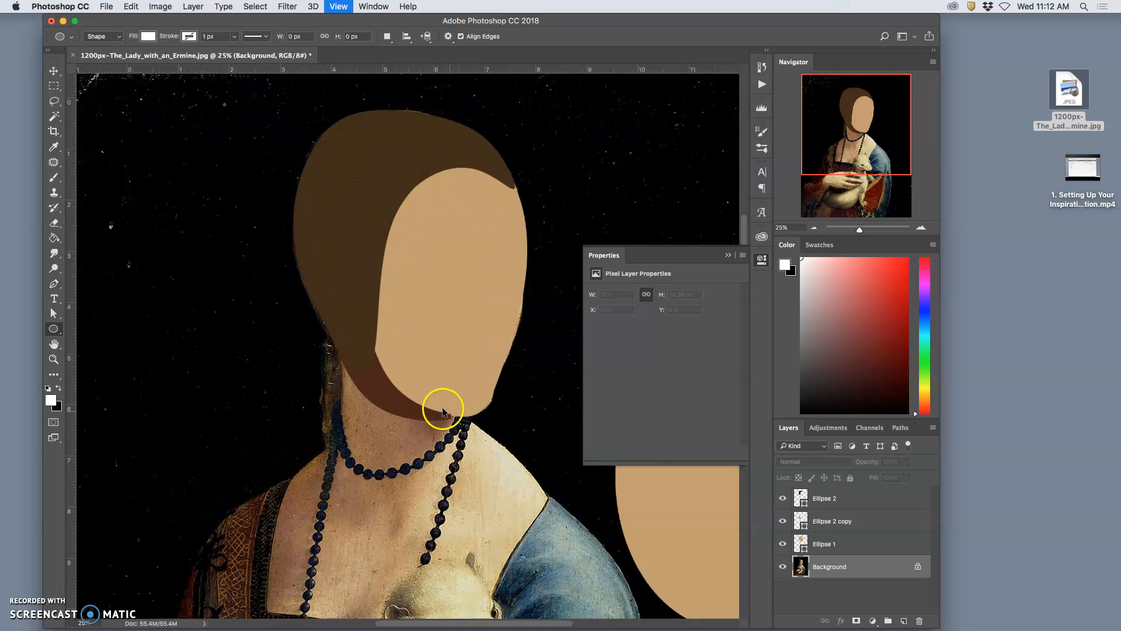
pyautogui.scroll(5, 450, 365)
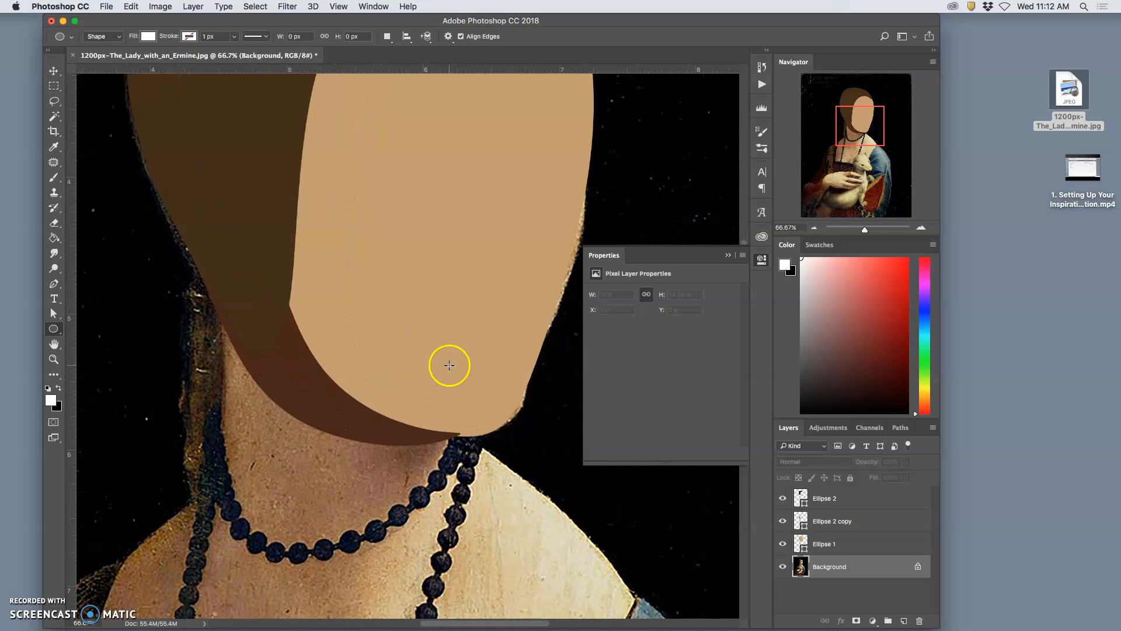
pyautogui.scroll(-5, 477, 427)
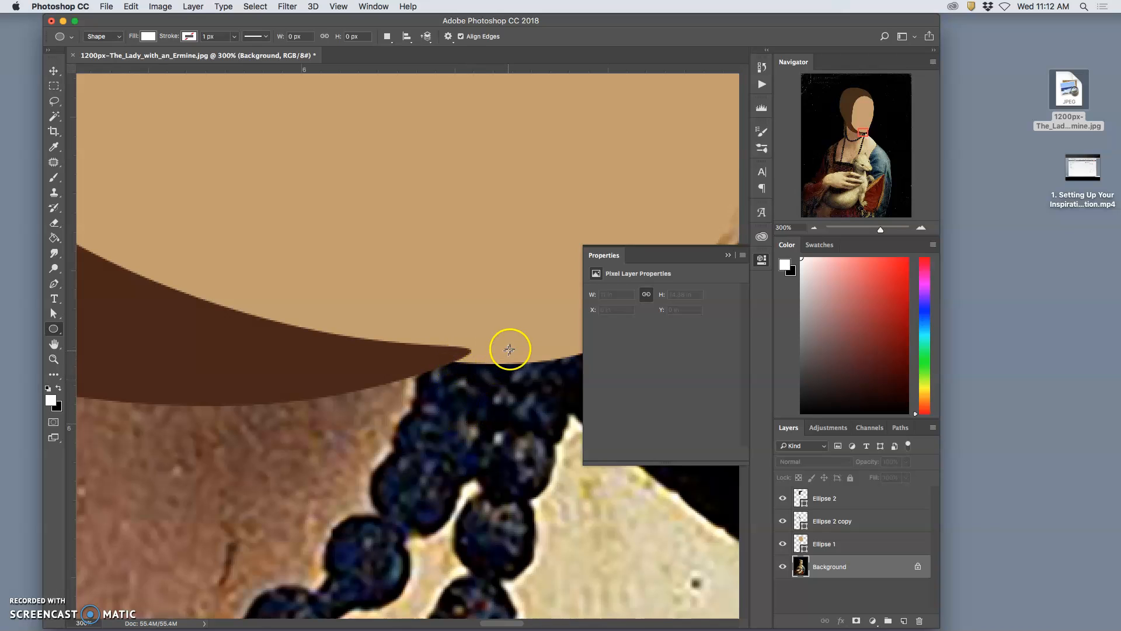
pyautogui.click(841, 544)
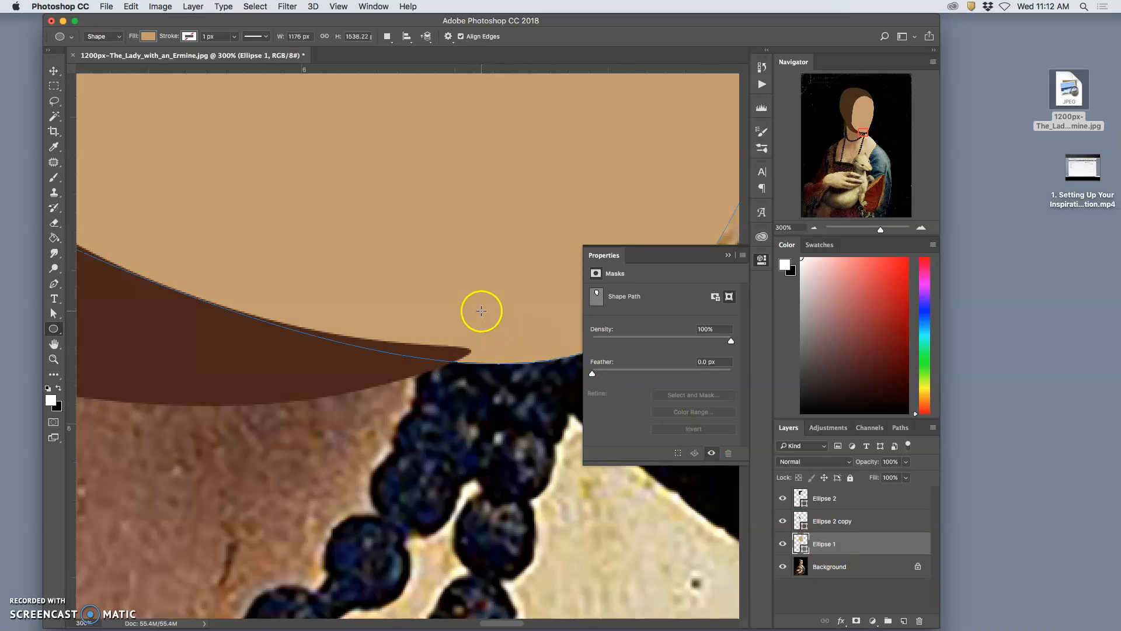
pyautogui.click(54, 70)
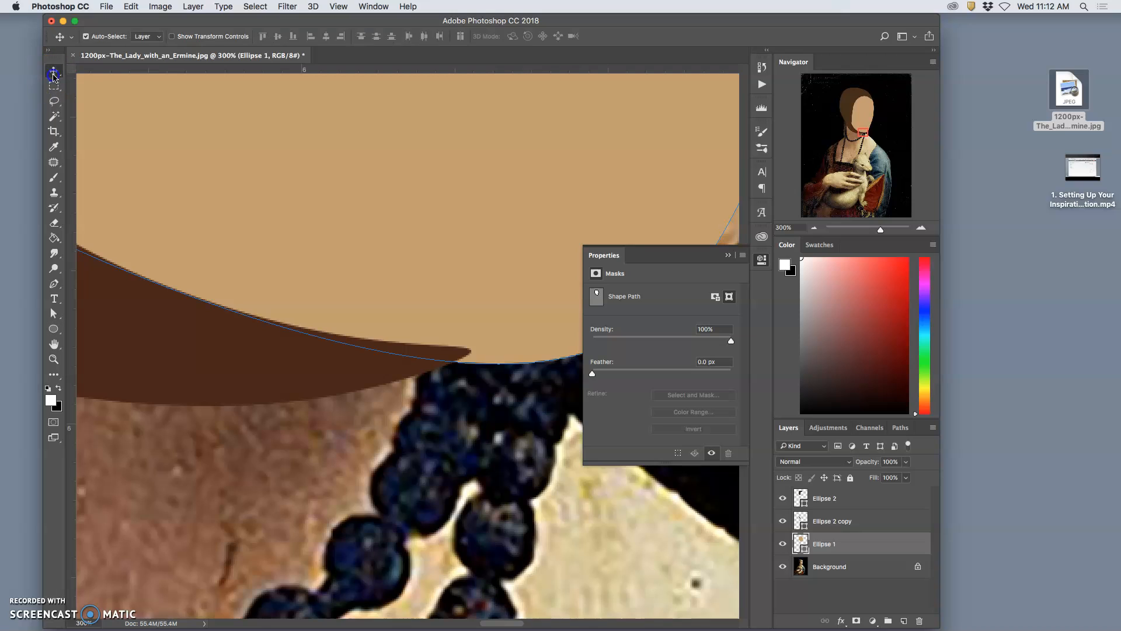
pyautogui.press('Up')
pyautogui.press('Up')
pyautogui.press('Up')
pyautogui.press('Up')
pyautogui.press('Up')
pyautogui.press('Up')
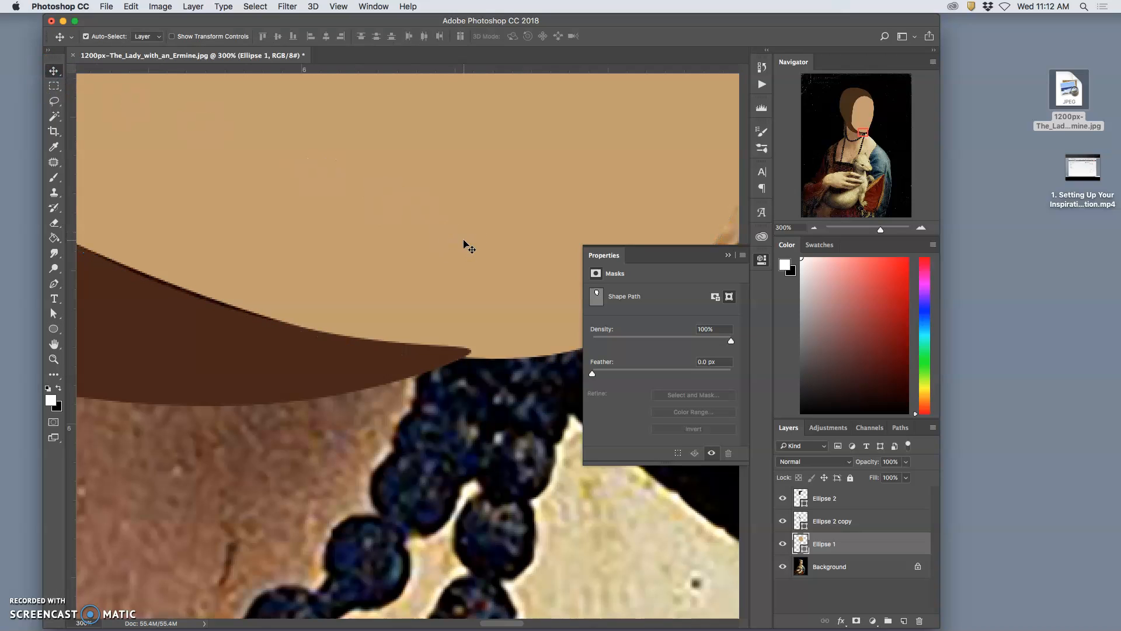
pyautogui.press('Down')
pyautogui.press('Down')
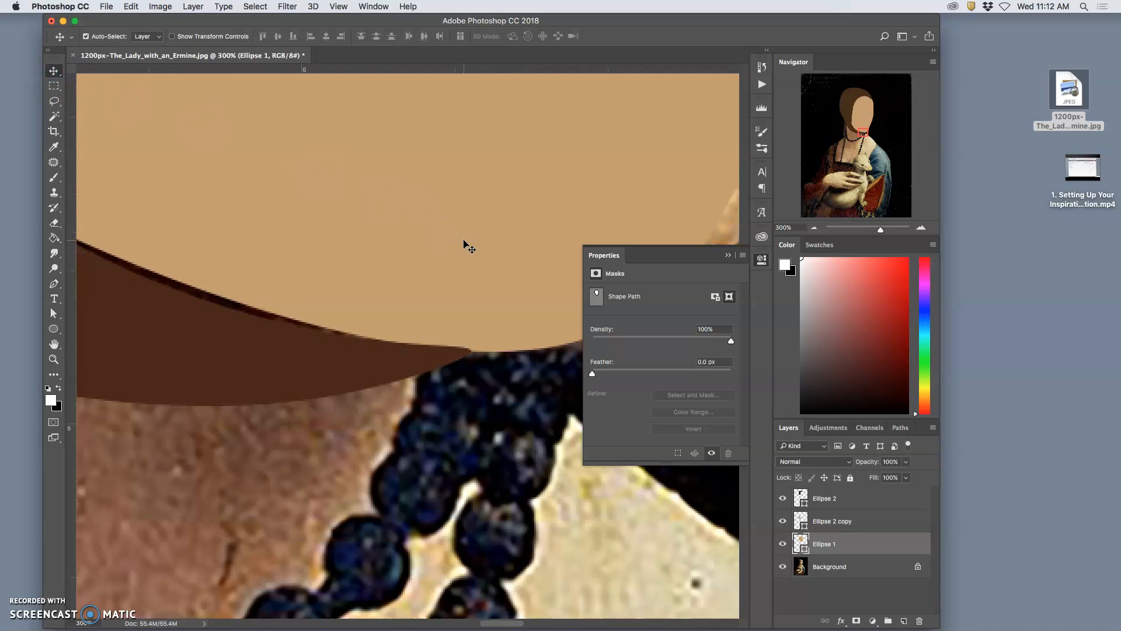
pyautogui.press('Down')
pyautogui.press('super+minus')
pyautogui.press('super+minus')
pyautogui.press('super+minus')
pyautogui.press('super+minus')
pyautogui.press('super+minus')
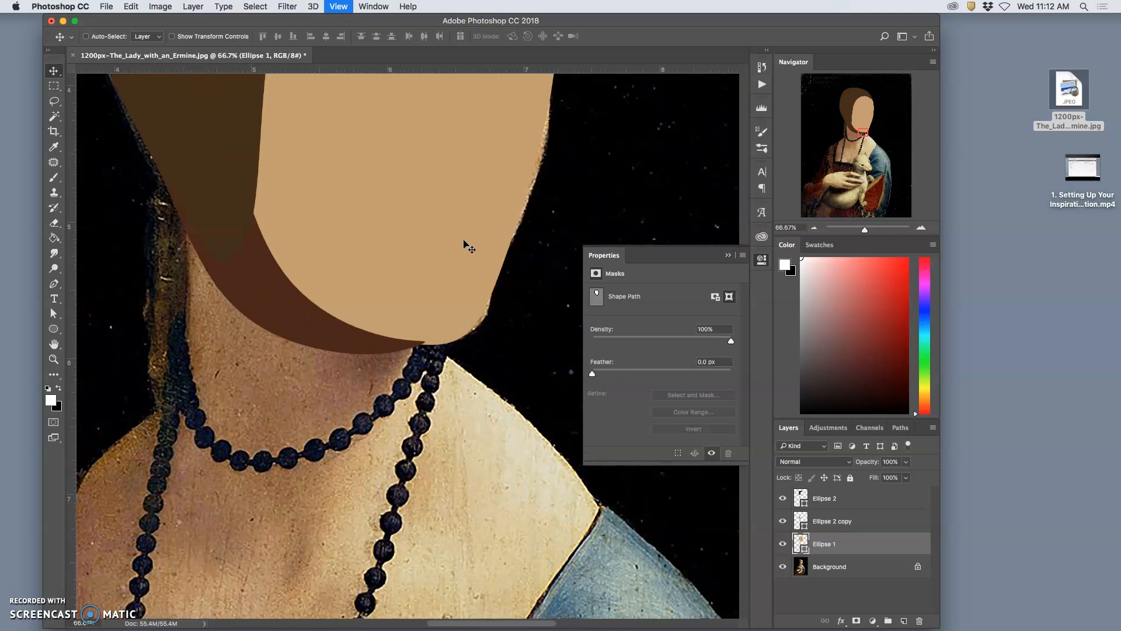
pyautogui.scroll(3, 465, 245)
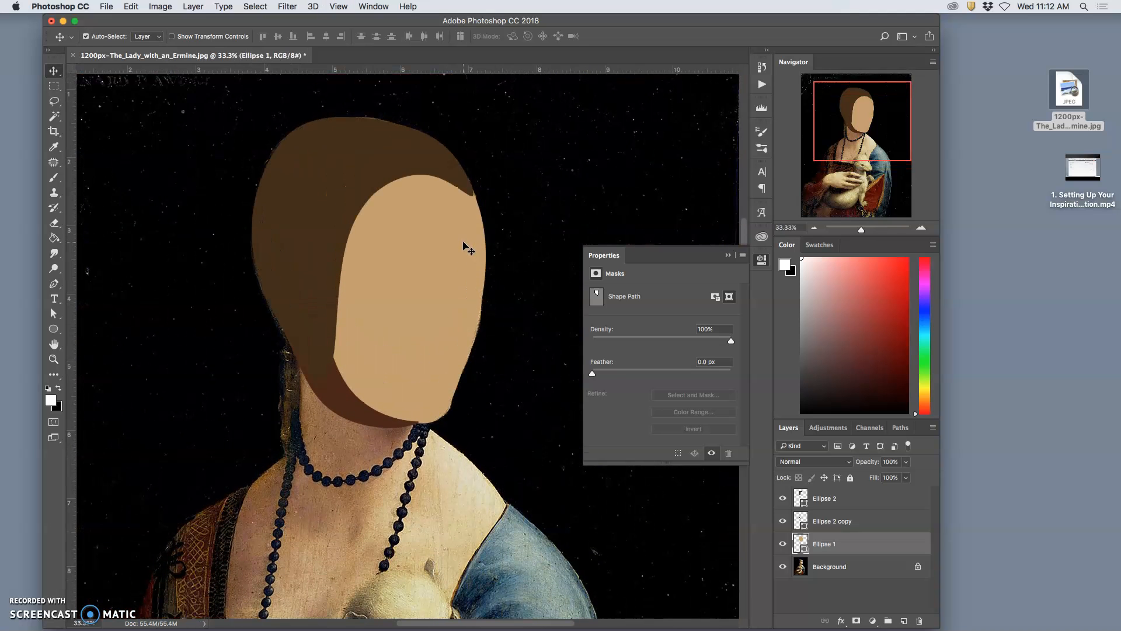
# Warp the head ellipse so its lower edge meets the jaw strap at the chin and its front side covers the painted jaw
pyautogui.press('super+t')
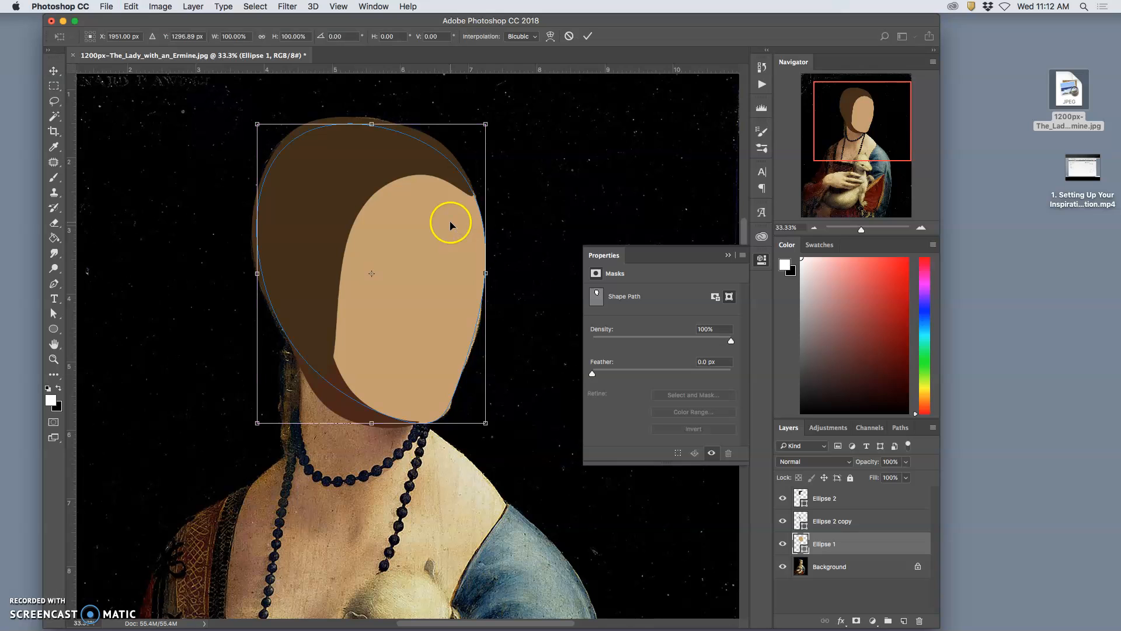
pyautogui.rightClick(451, 221)
pyautogui.click(474, 294)
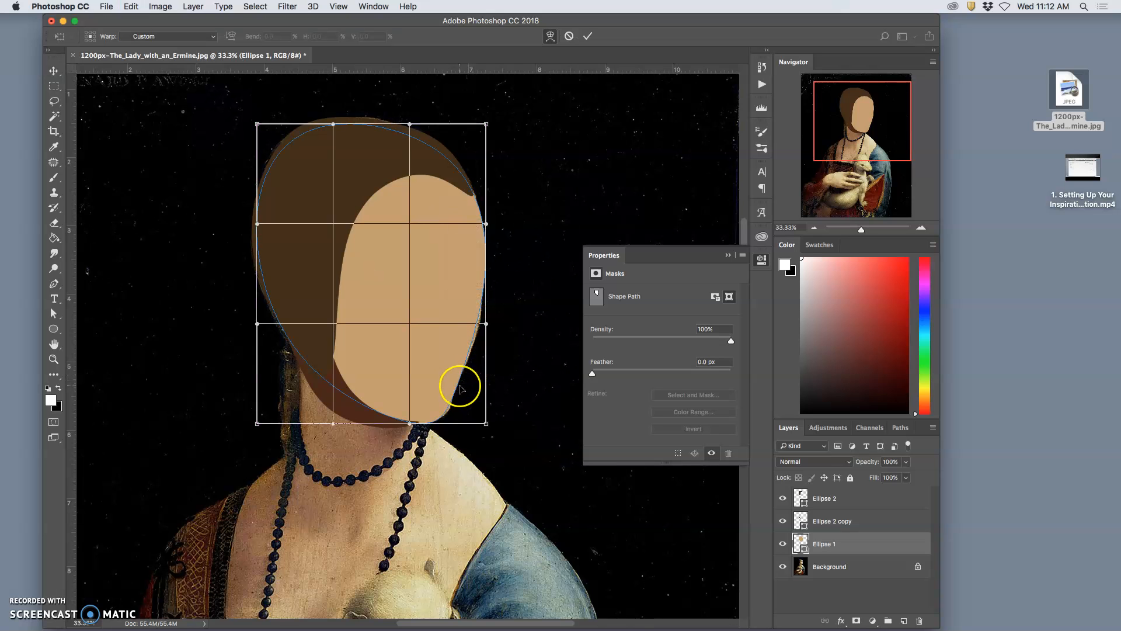
pyautogui.scroll(5, 460, 389)
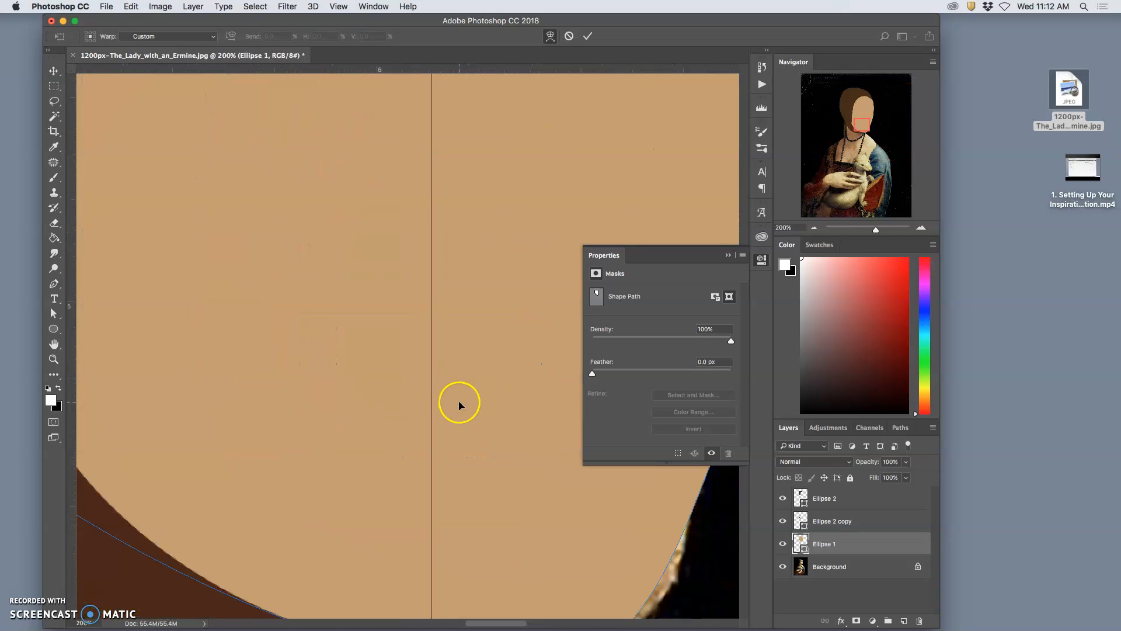
pyautogui.moveTo(523, 403); pyautogui.dragTo(506, 396)
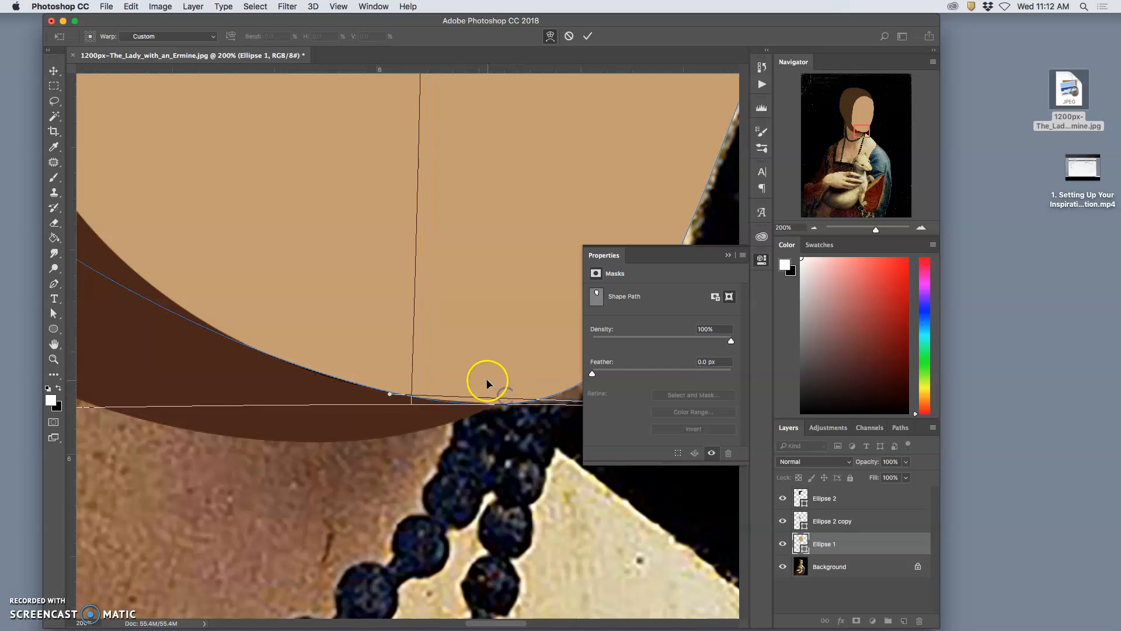
pyautogui.hscroll(4, 484, 382)
pyautogui.hscroll(5, 485, 383)
pyautogui.hscroll(12, 543, 318)
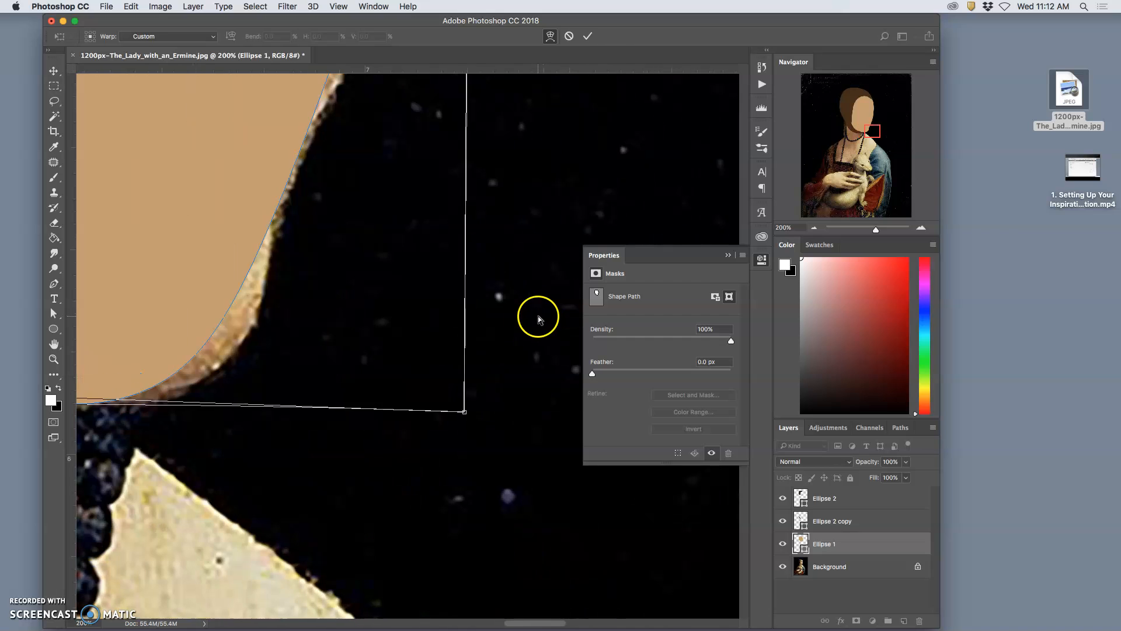
pyautogui.moveTo(462, 320); pyautogui.dragTo(496, 320)
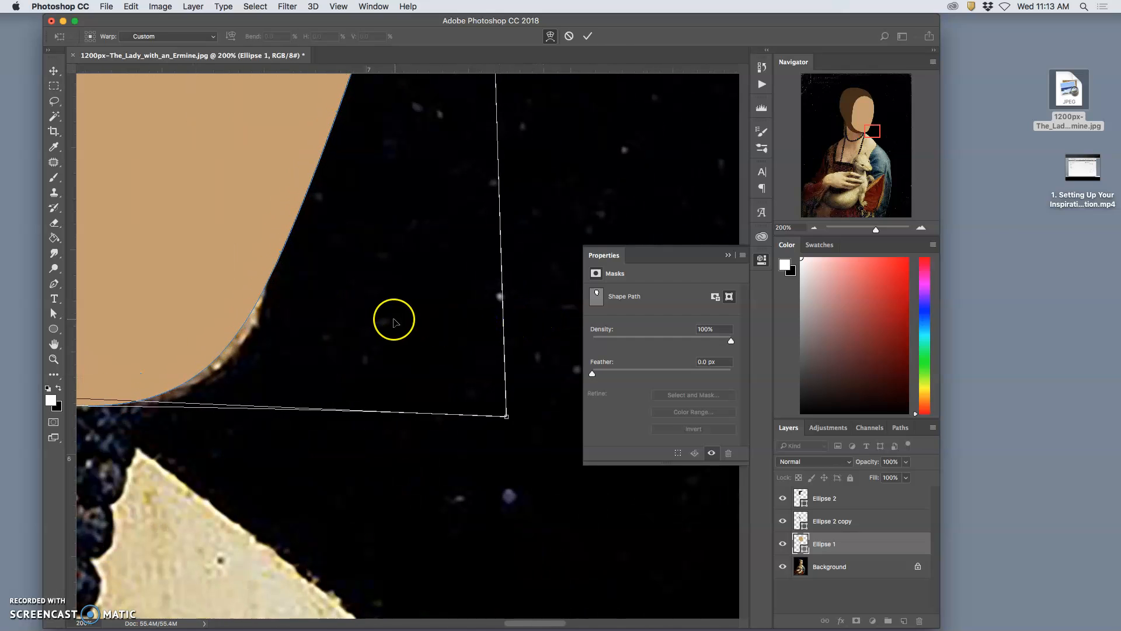
# Fine-tune the head ellipse's warp where its lower edge meets the jaw strap, check the forehead and hairline edge, and apply the warp
pyautogui.hscroll(-15, 394, 321)
pyautogui.hscroll(1, 394, 323)
pyautogui.moveTo(156, 377); pyautogui.dragTo(161, 374)
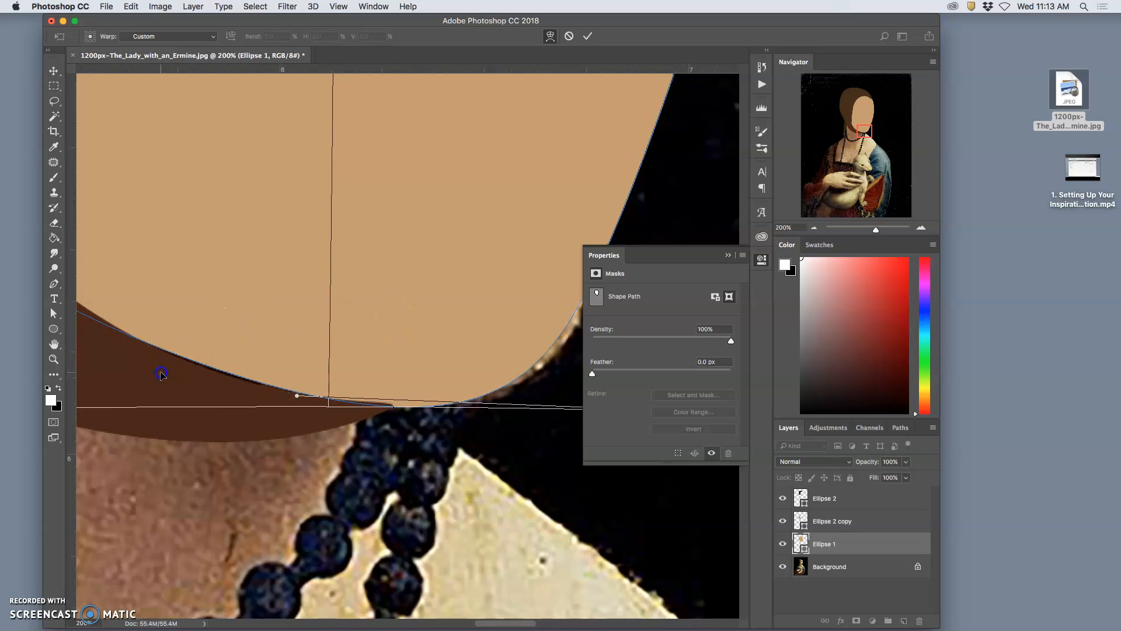
pyautogui.moveTo(130, 318); pyautogui.dragTo(129, 319)
pyautogui.hscroll(-5, 135, 322)
pyautogui.hscroll(-1, 136, 325)
pyautogui.scroll(10, 136, 324)
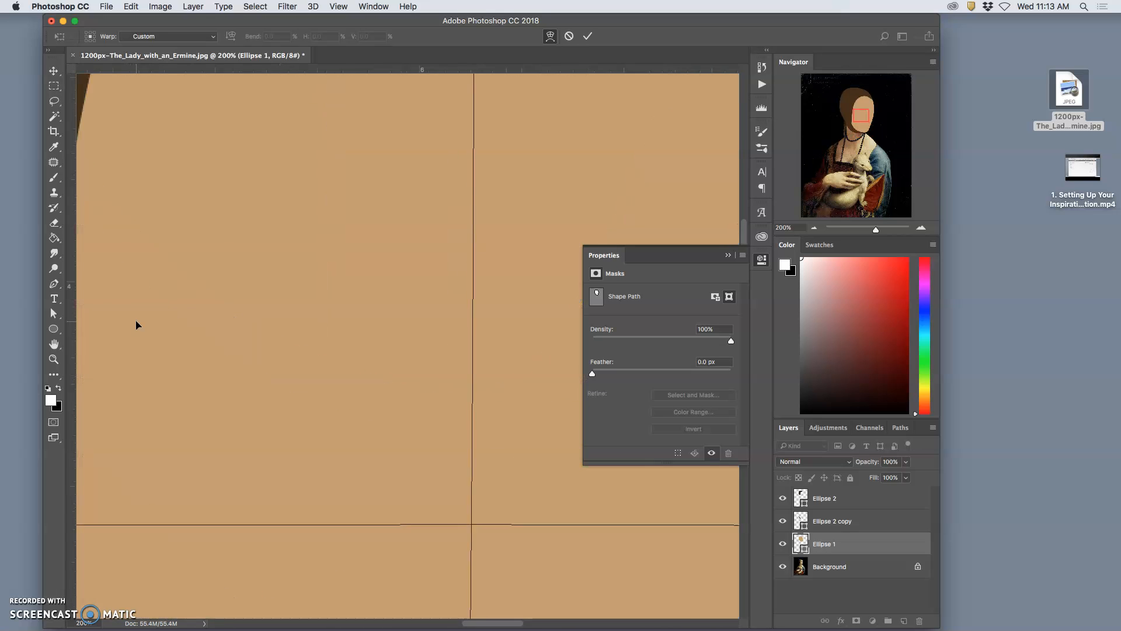
pyautogui.scroll(3, 136, 324)
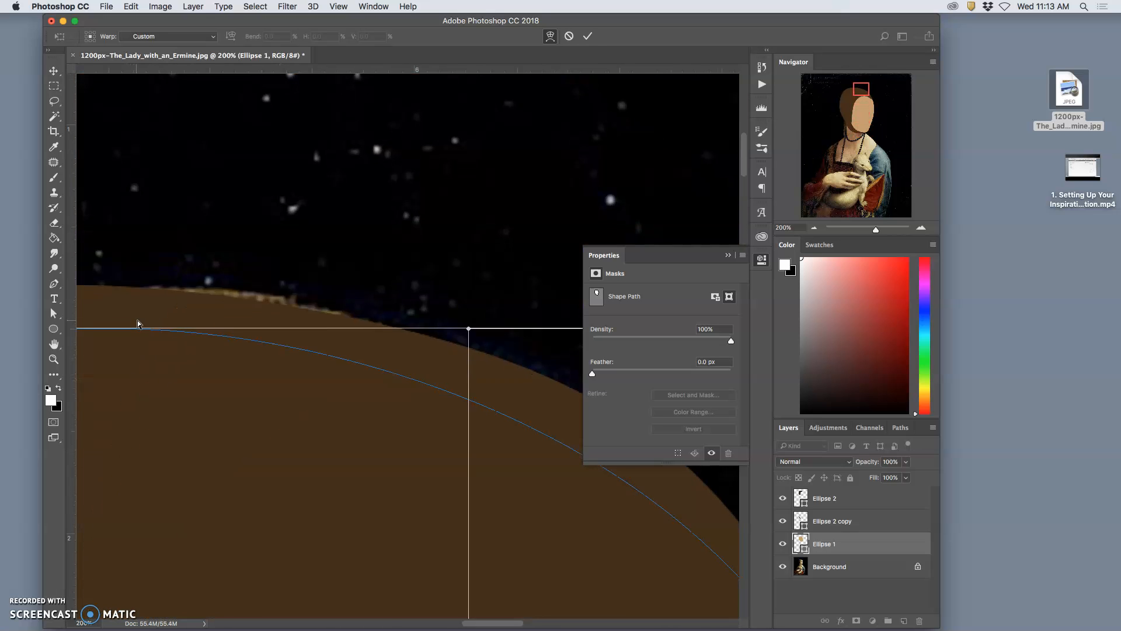
pyautogui.hscroll(2, 138, 324)
pyautogui.hscroll(10, 139, 322)
pyautogui.click(334, 365)
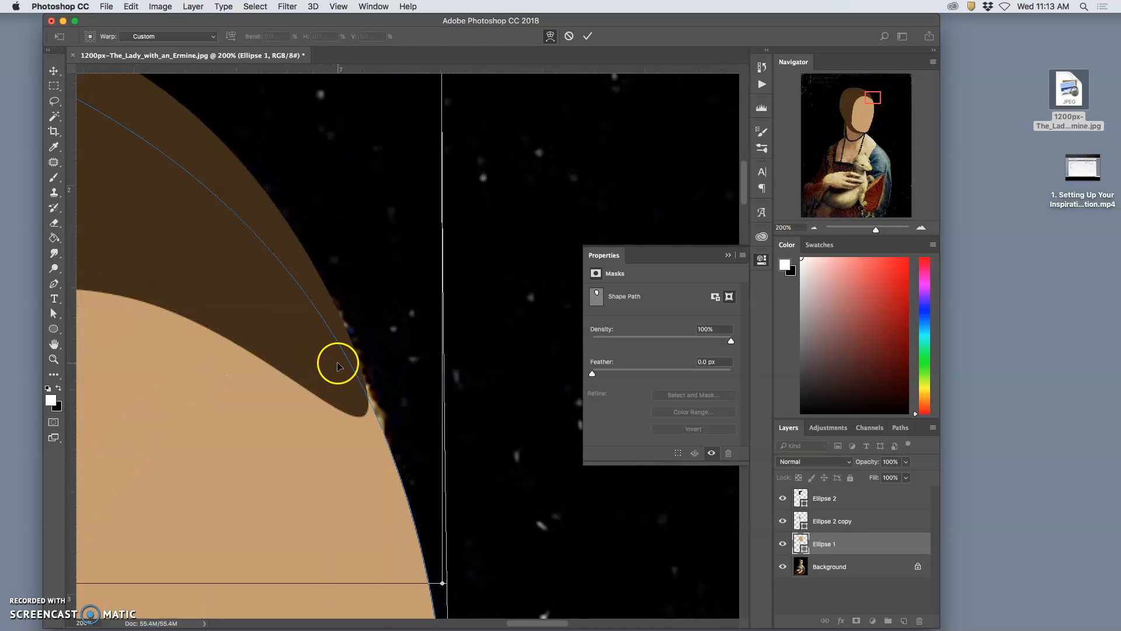
pyautogui.press('Return')
pyautogui.scroll(-6, 340, 366)
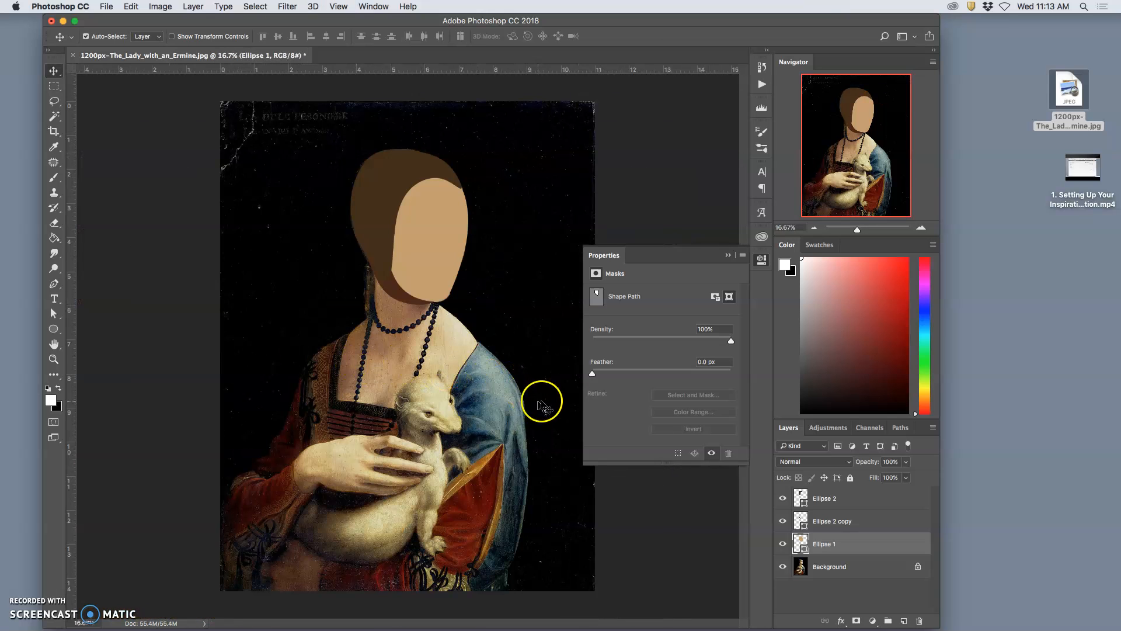
# Draw a rectangle shape about 3981 by 5138 px that covers the whole canvas and slightly overlaps its edges
pyautogui.click(783, 567)
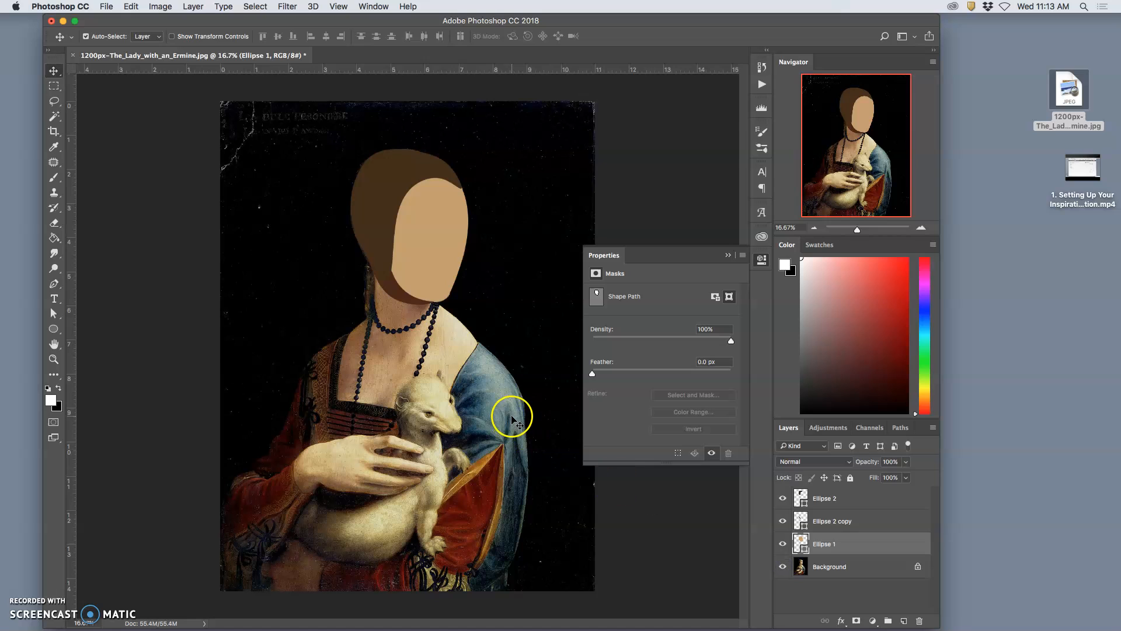
pyautogui.click(729, 256)
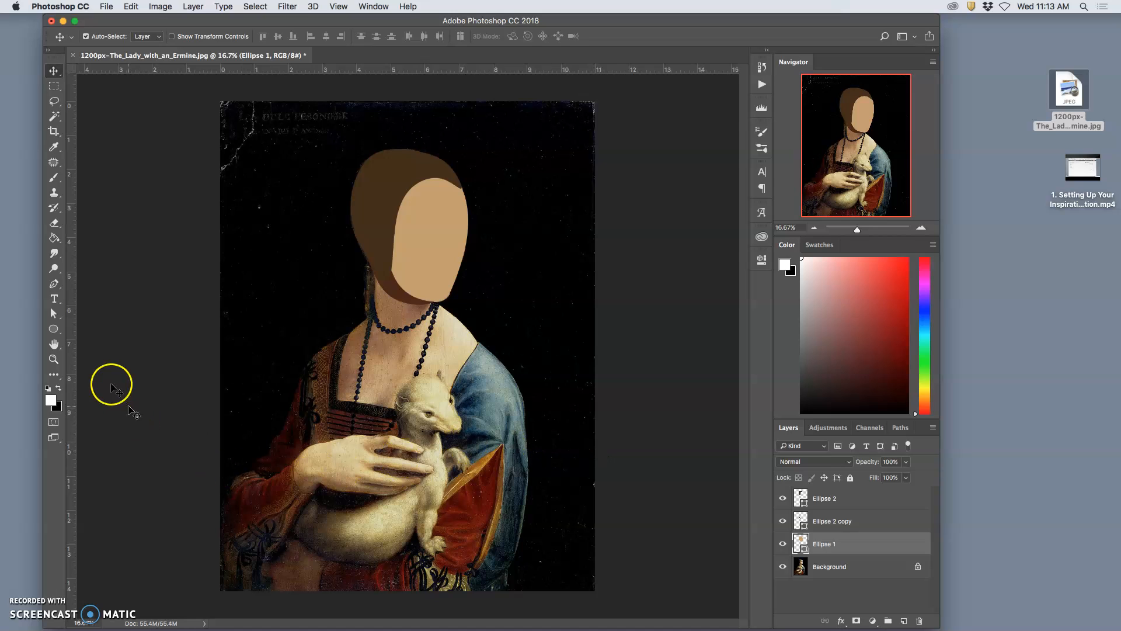
pyautogui.moveTo(53, 329); pyautogui.dragTo(90, 334)
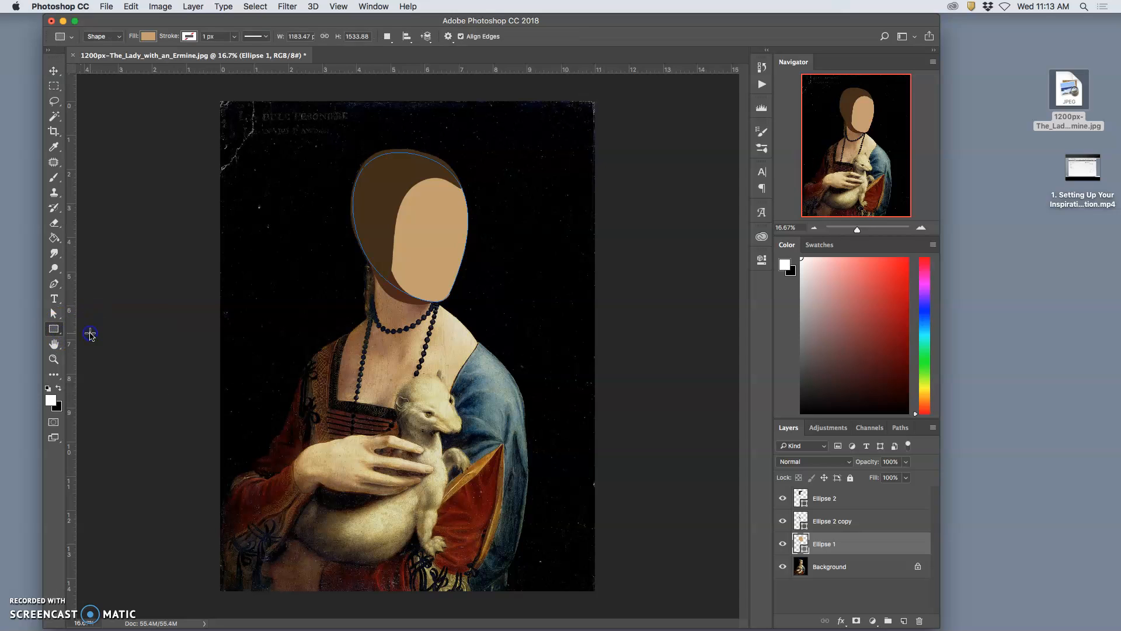
pyautogui.moveTo(214, 94); pyautogui.dragTo(600, 595)
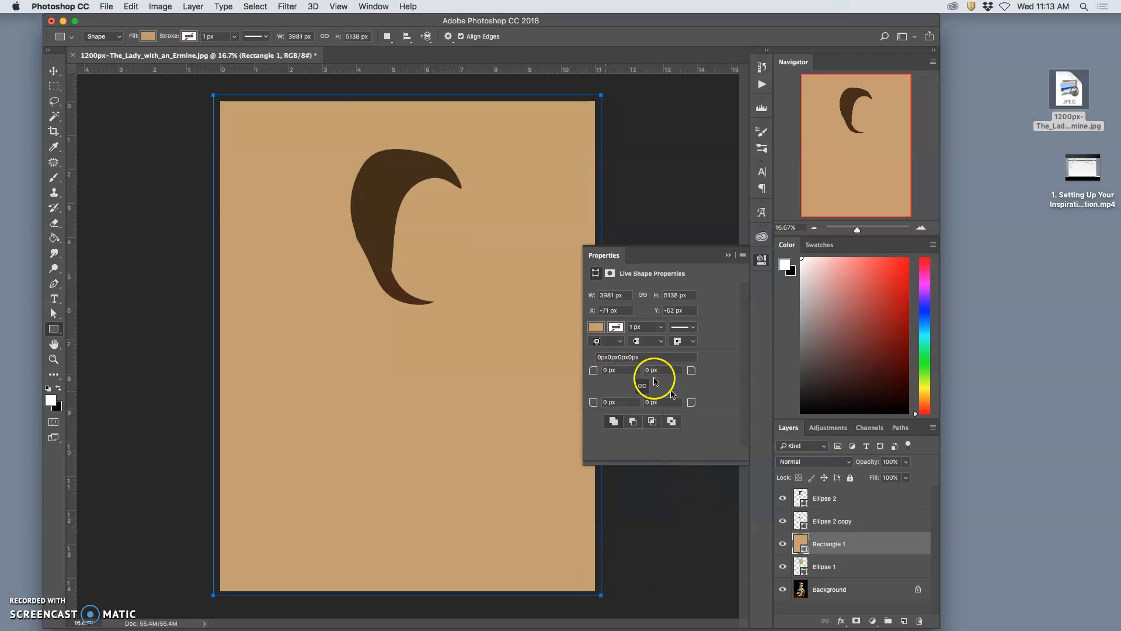
# Recolour the full-canvas rectangle black and move its layer below the head ellipse, directly above the Background layer
pyautogui.doubleClick(799, 545)
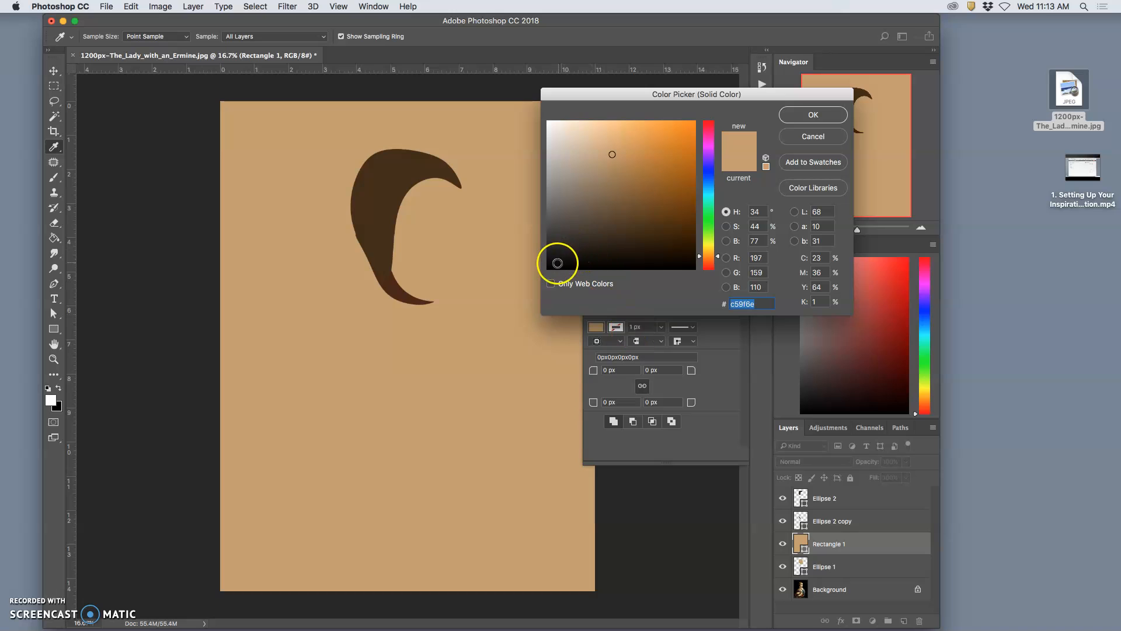
pyautogui.click(549, 269)
pyautogui.click(797, 116)
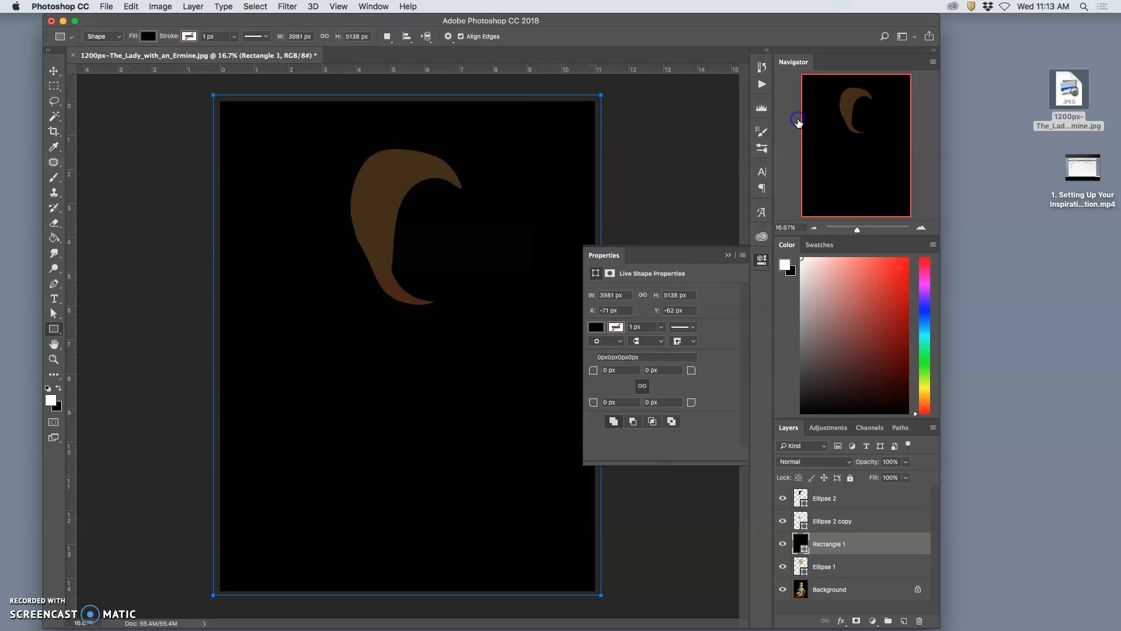
pyautogui.moveTo(801, 548); pyautogui.dragTo(800, 569)
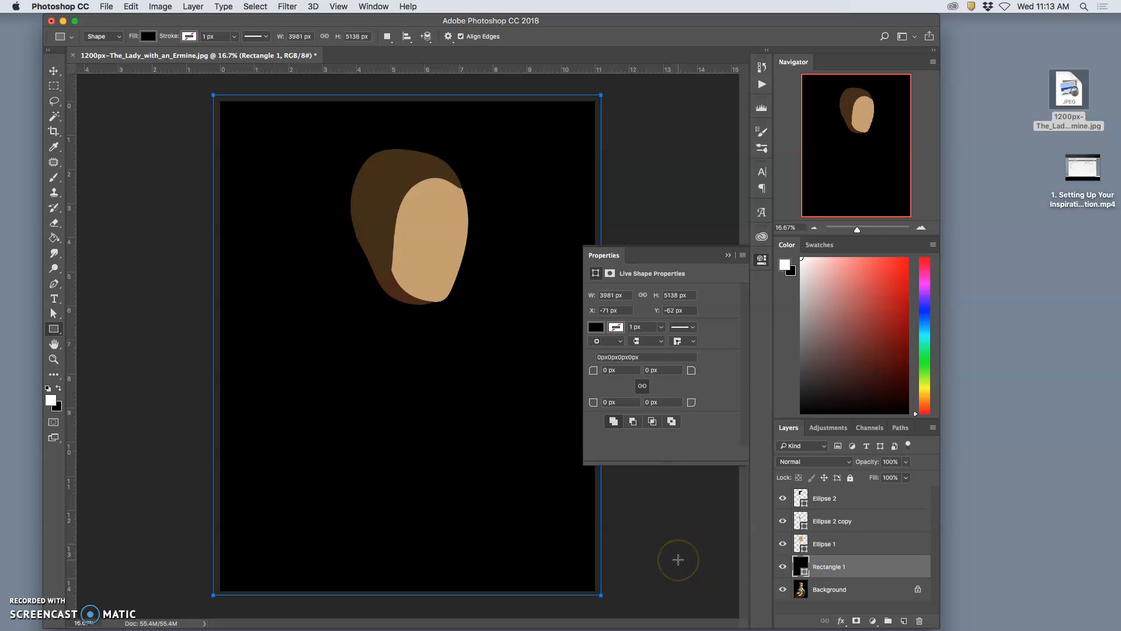
pyautogui.click(729, 256)
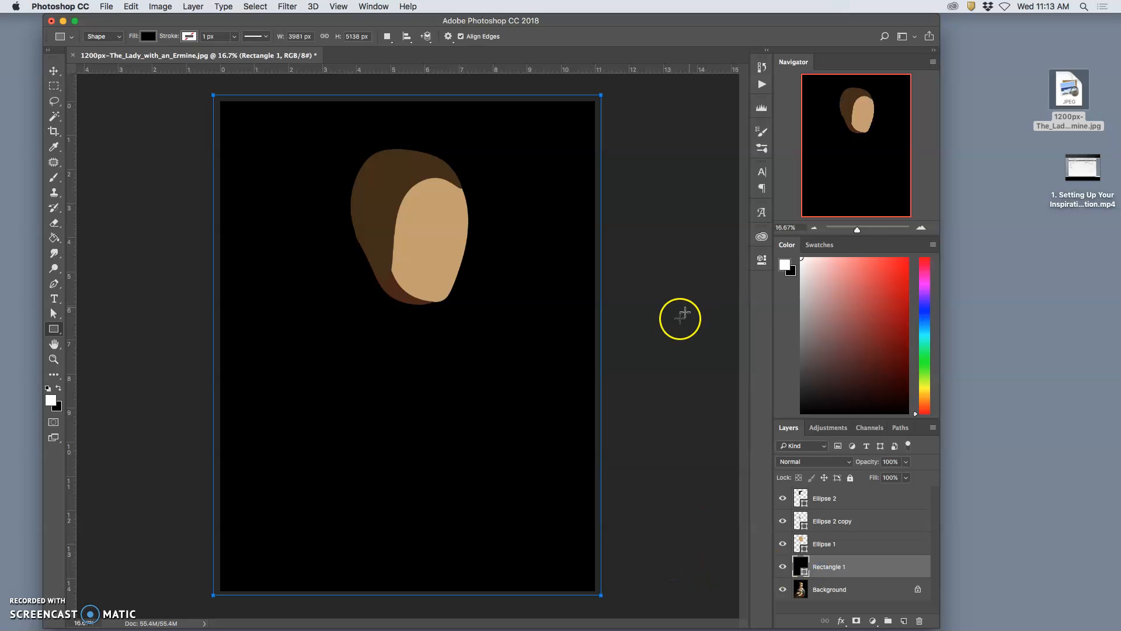
pyautogui.click(679, 321)
pyautogui.click(586, 329)
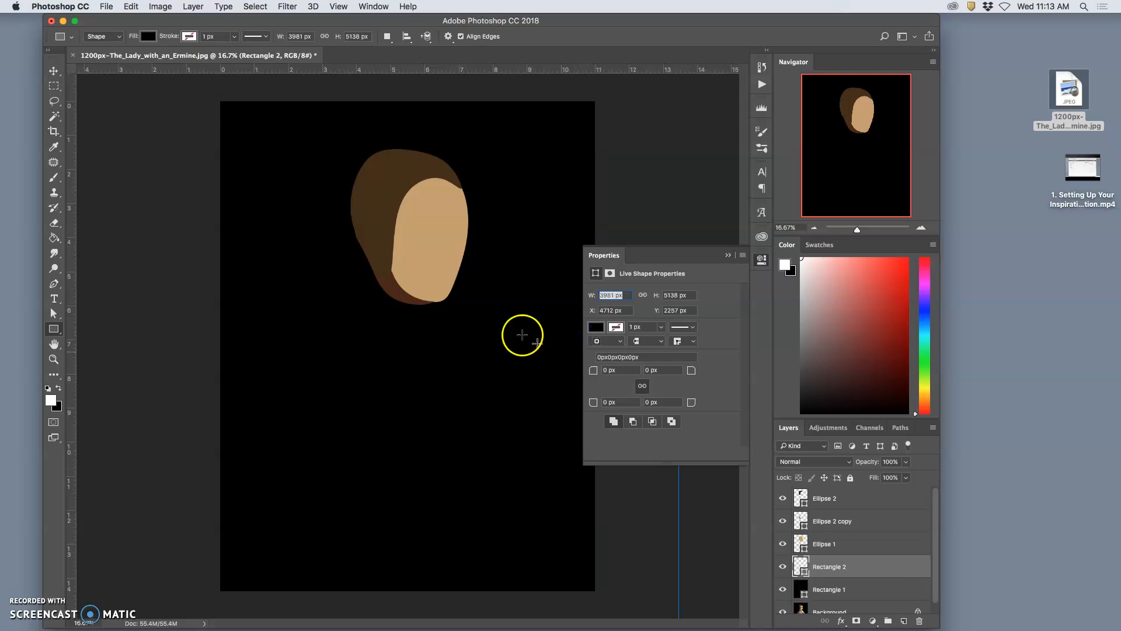
pyautogui.click(728, 255)
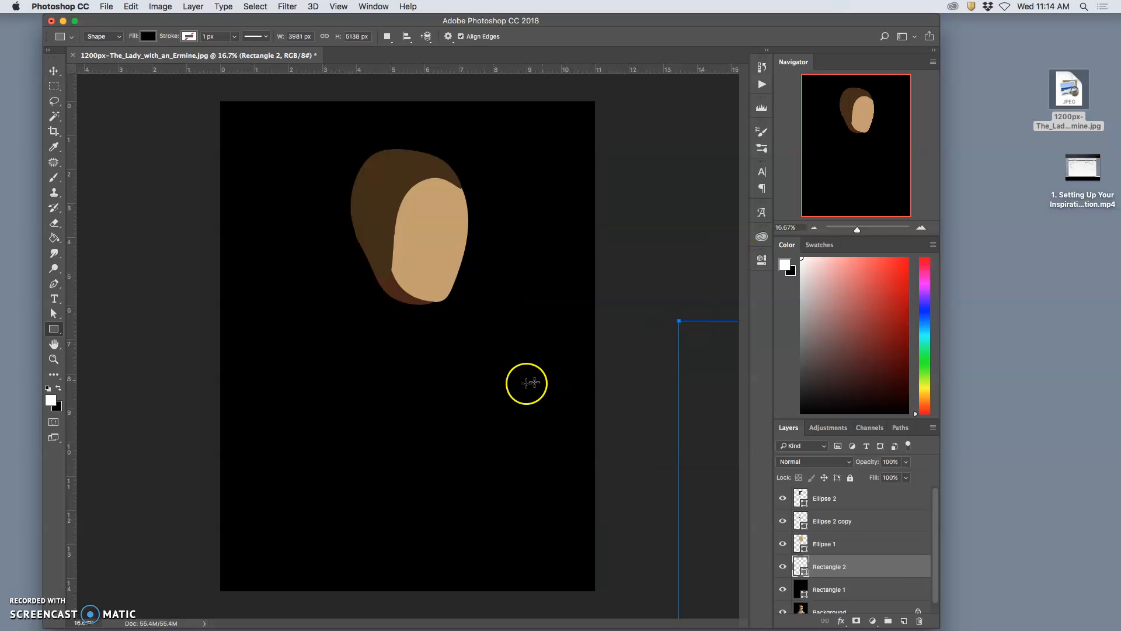
pyautogui.press('BackSpace')
# Compare the shapes with and without the black rectangle, then leave the rectangle layer hidden and the head ellipse layer shown
pyautogui.click(782, 565)
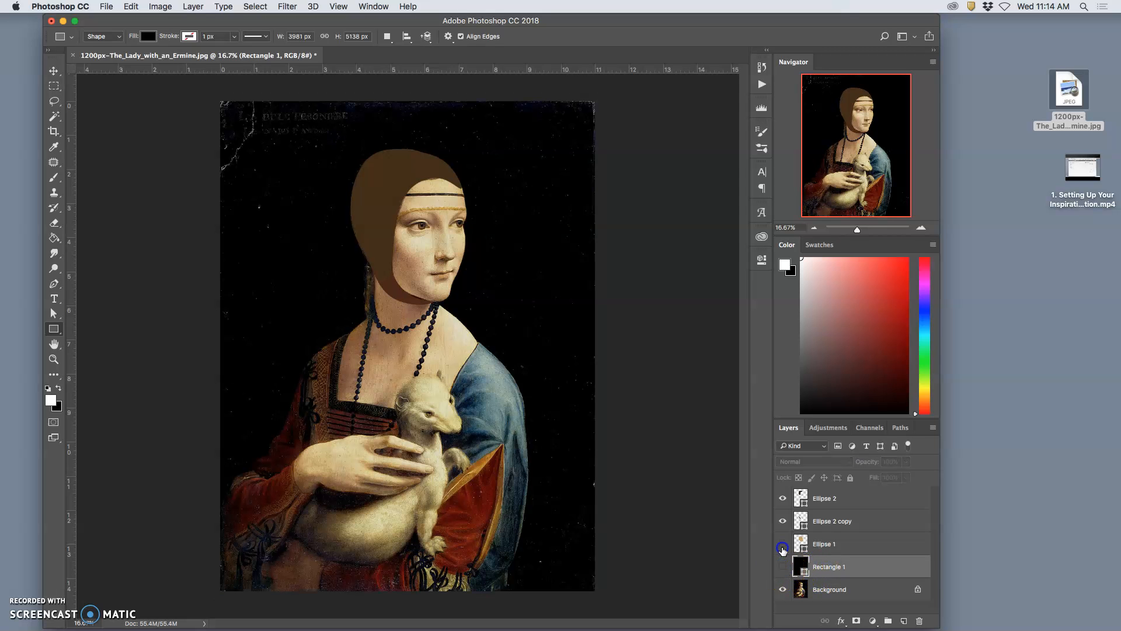
pyautogui.click(782, 545)
pyautogui.click(783, 566)
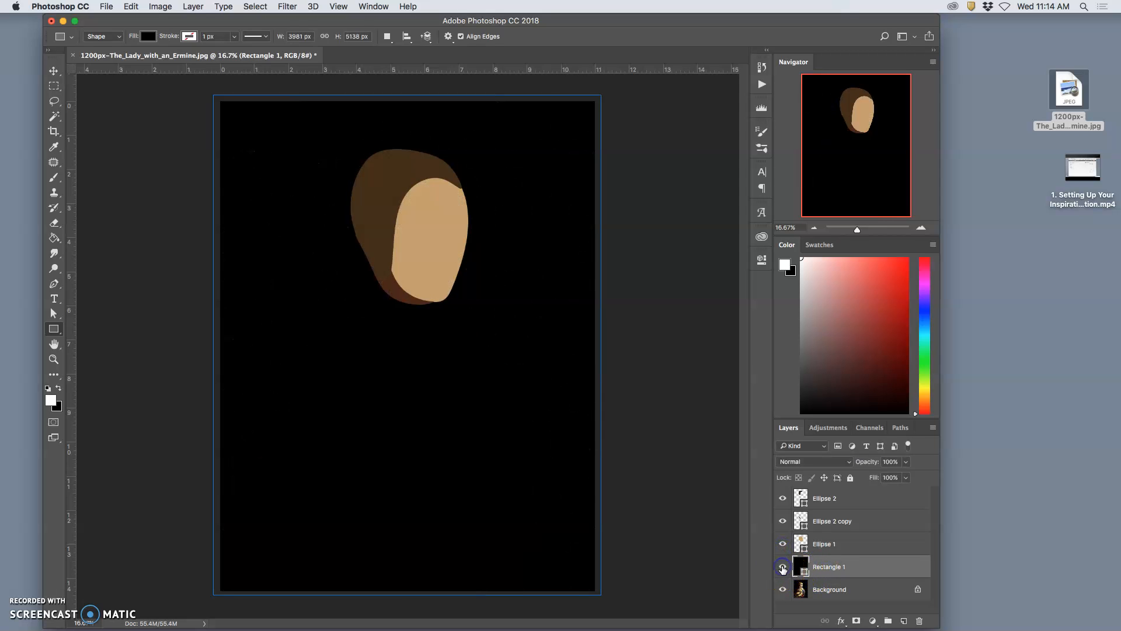
pyautogui.click(783, 567)
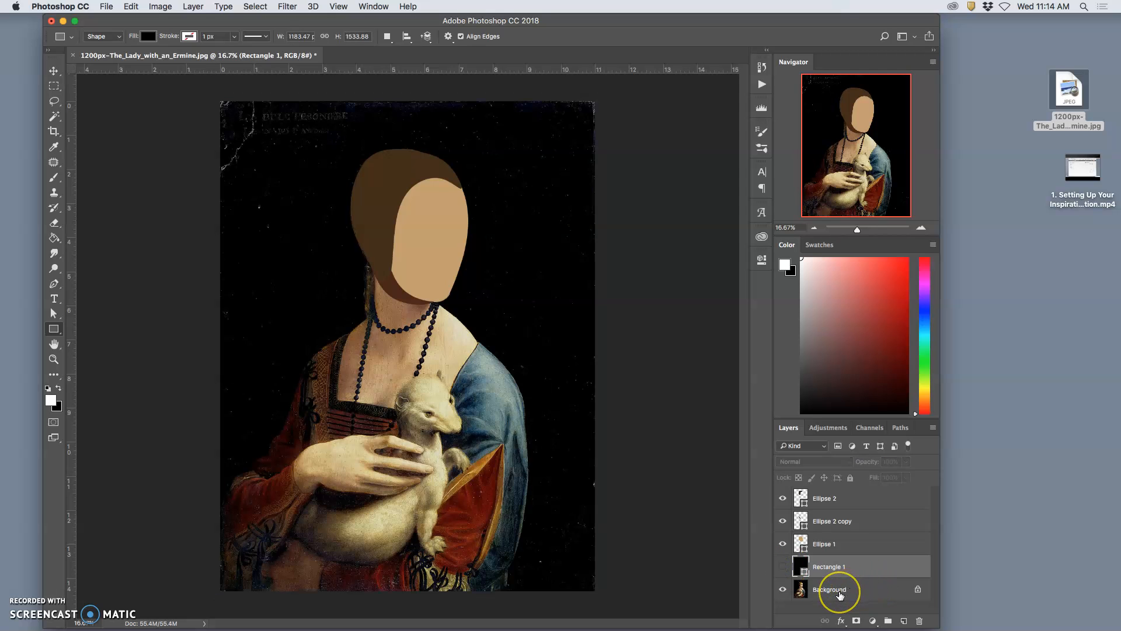
# Open 1200px-The_Lady_with_an_Ermine.jpg in Preview, shrink its window, place it beside the Photoshop layers as a reference, and return to Photoshop
pyautogui.click(1048, 236)
pyautogui.click(1071, 88)
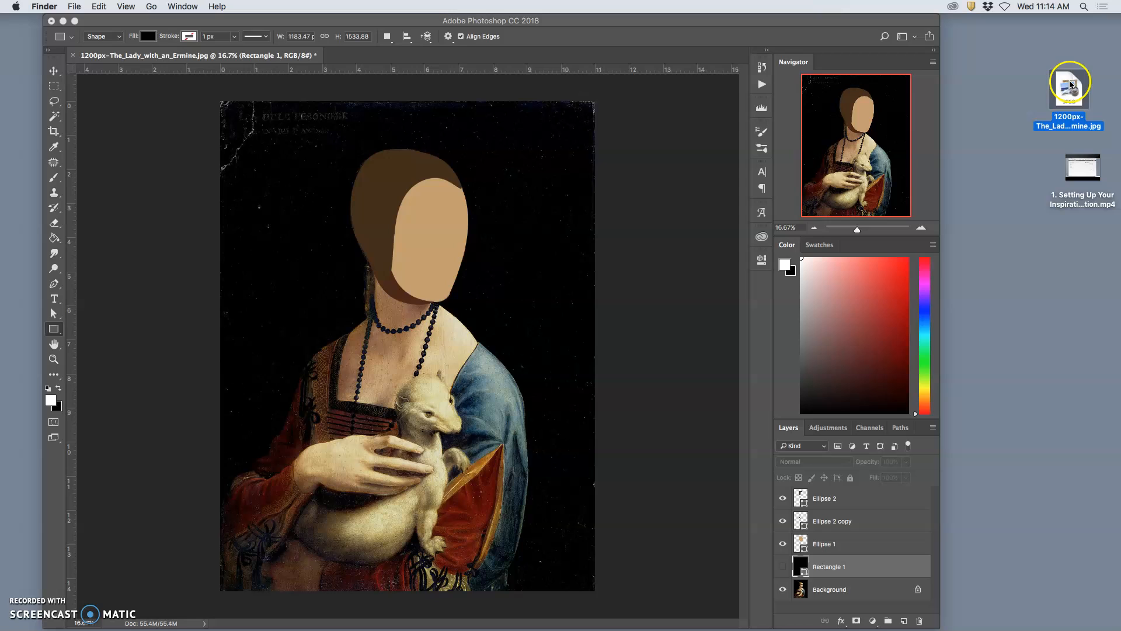
pyautogui.click(1039, 101)
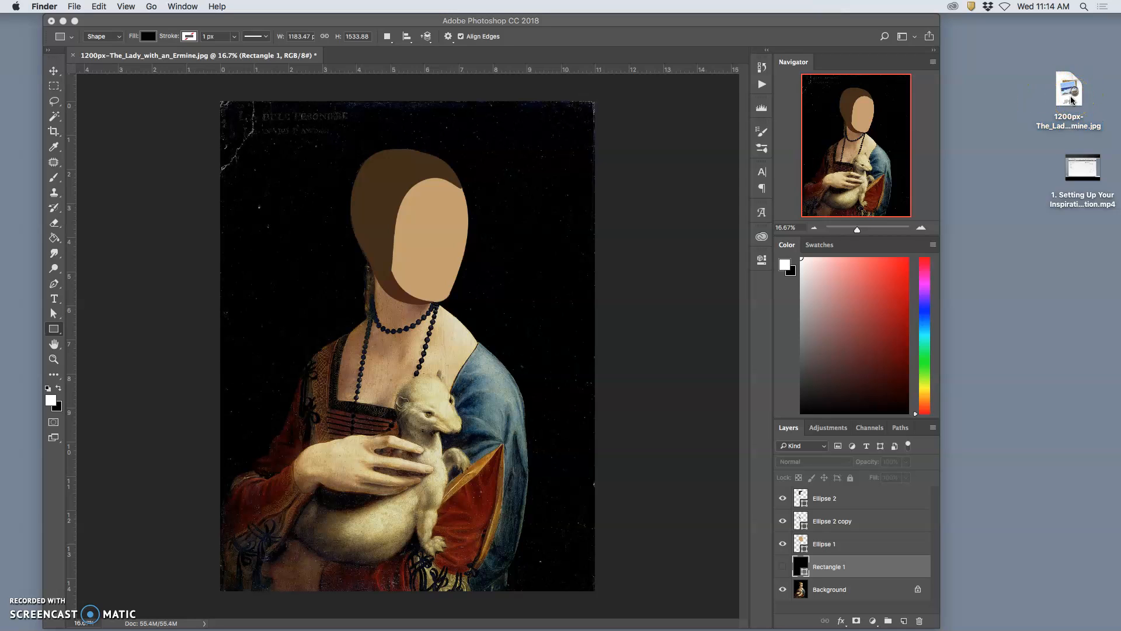
pyautogui.click(1072, 101)
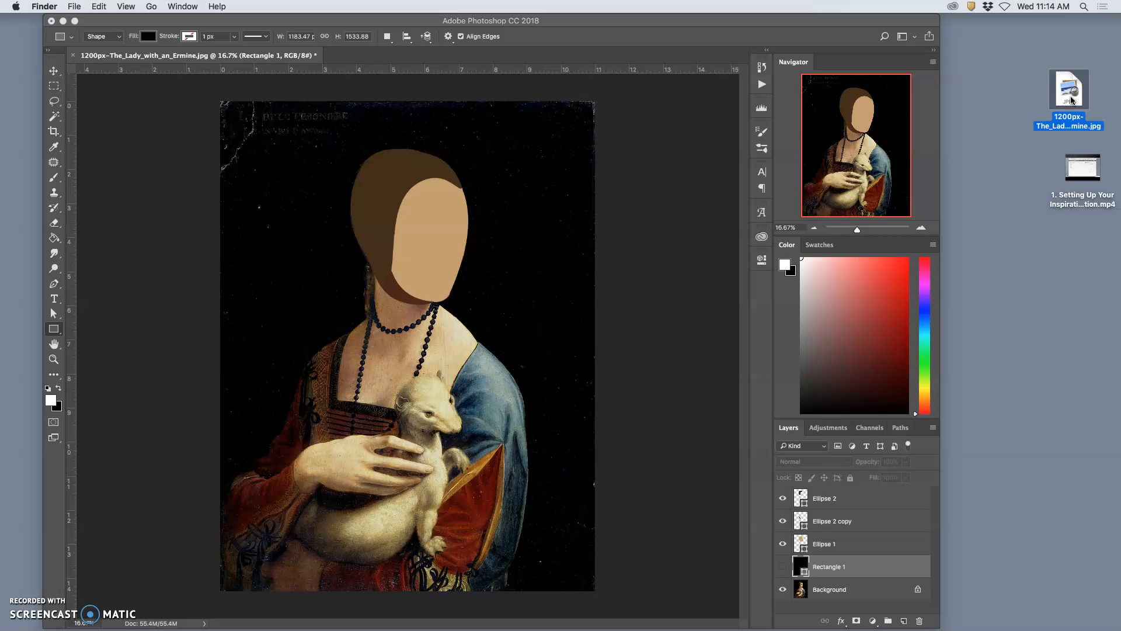
pyautogui.press('space')
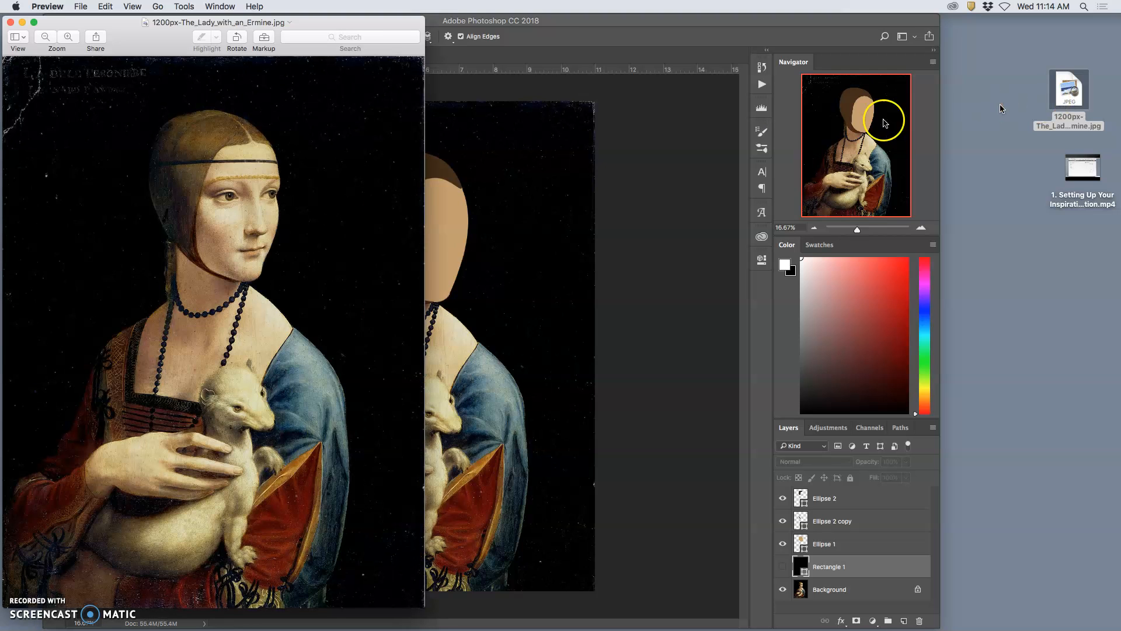
pyautogui.moveTo(424, 602); pyautogui.dragTo(324, 237)
pyautogui.moveTo(255, 24); pyautogui.dragTo(1119, 413)
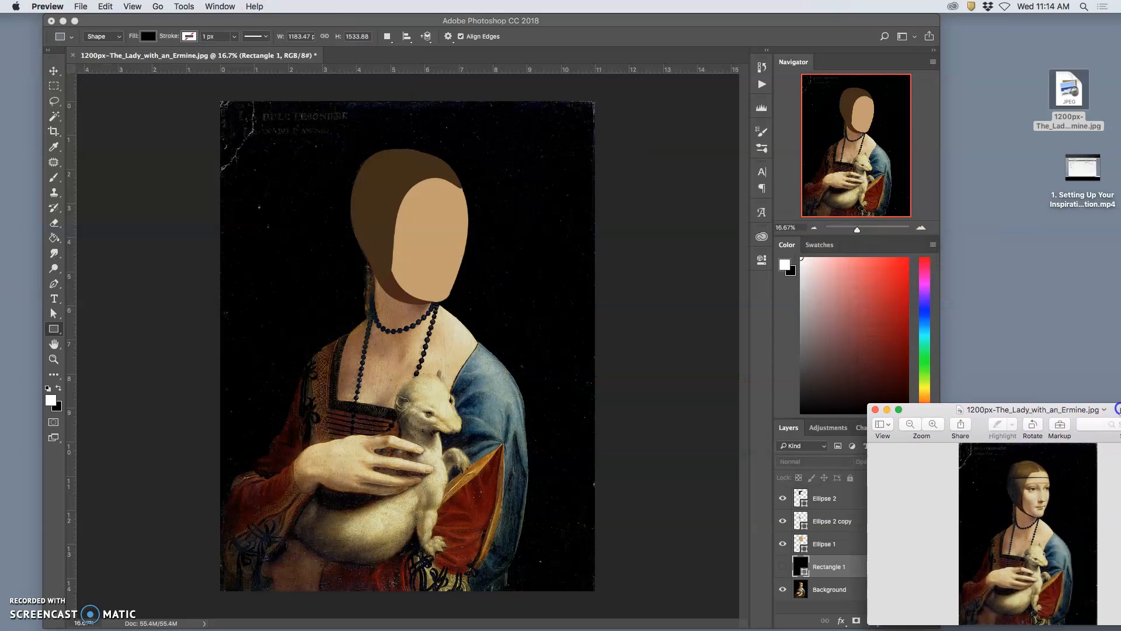
pyautogui.click(939, 320)
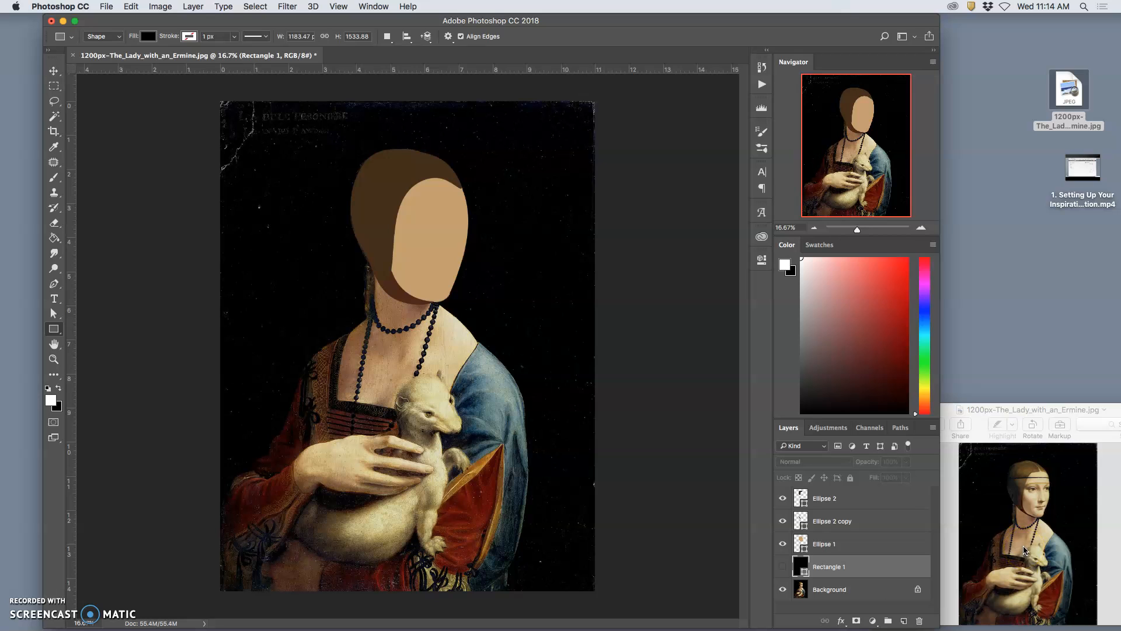
# Duplicate the Background layer, move the copy above all shape layers, and lower the copy's opacity
pyautogui.click(848, 589)
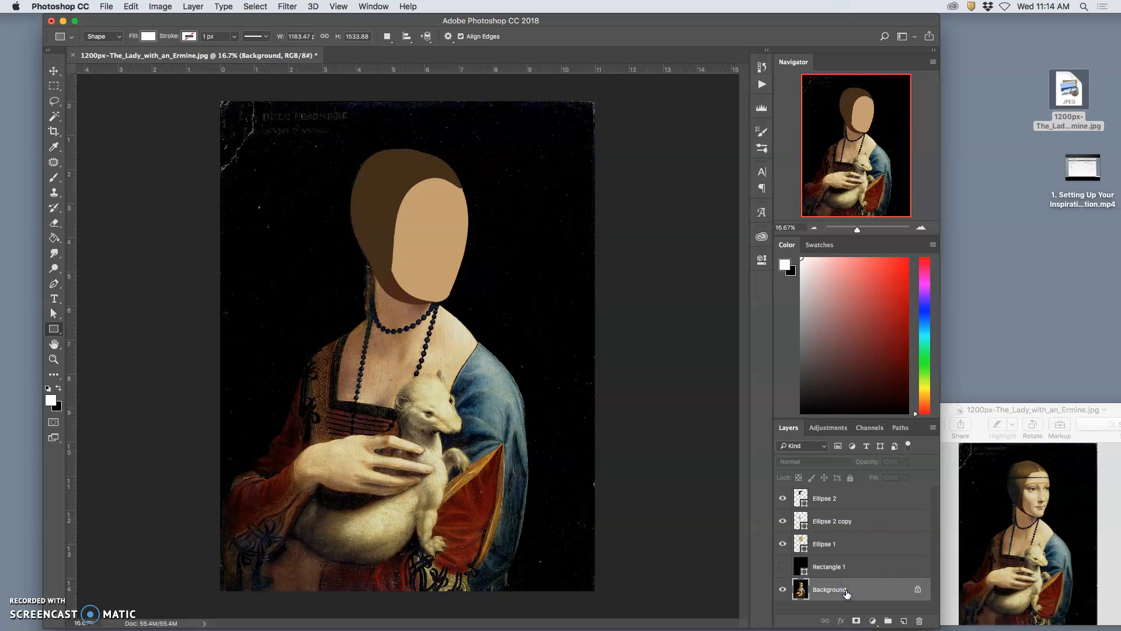
pyautogui.press('super+j')
pyautogui.moveTo(850, 594); pyautogui.dragTo(838, 503)
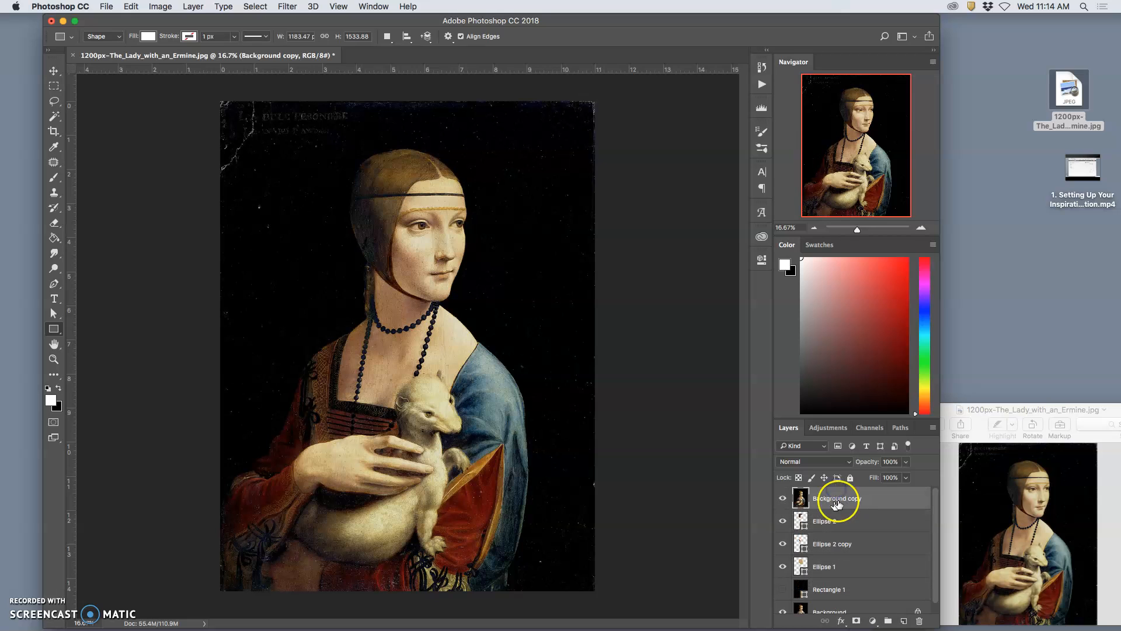
pyautogui.click(906, 461)
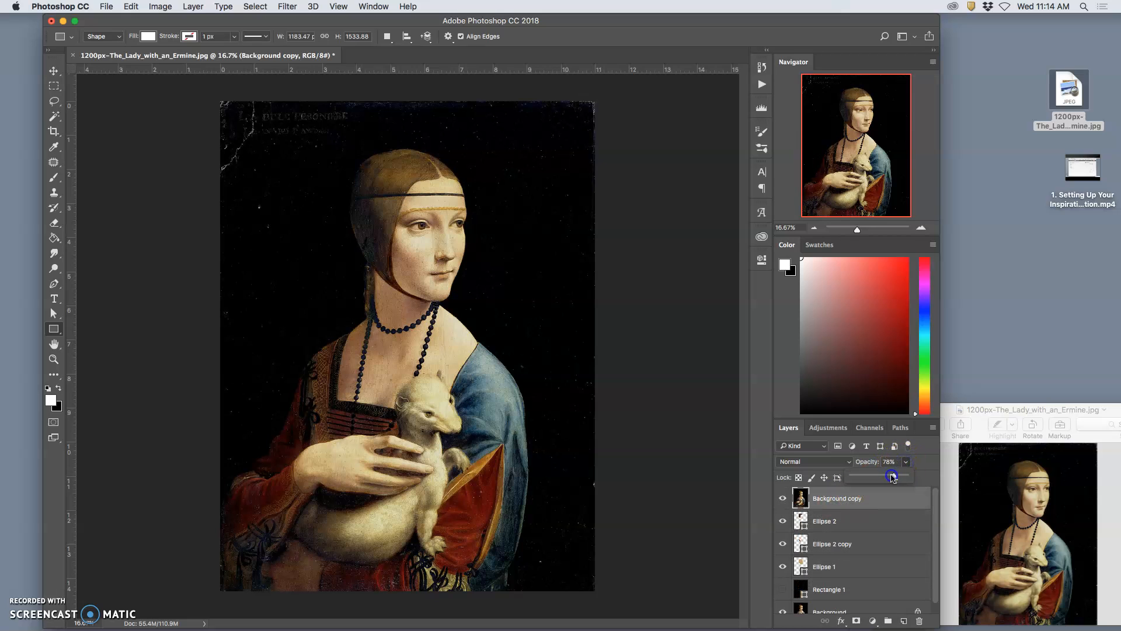